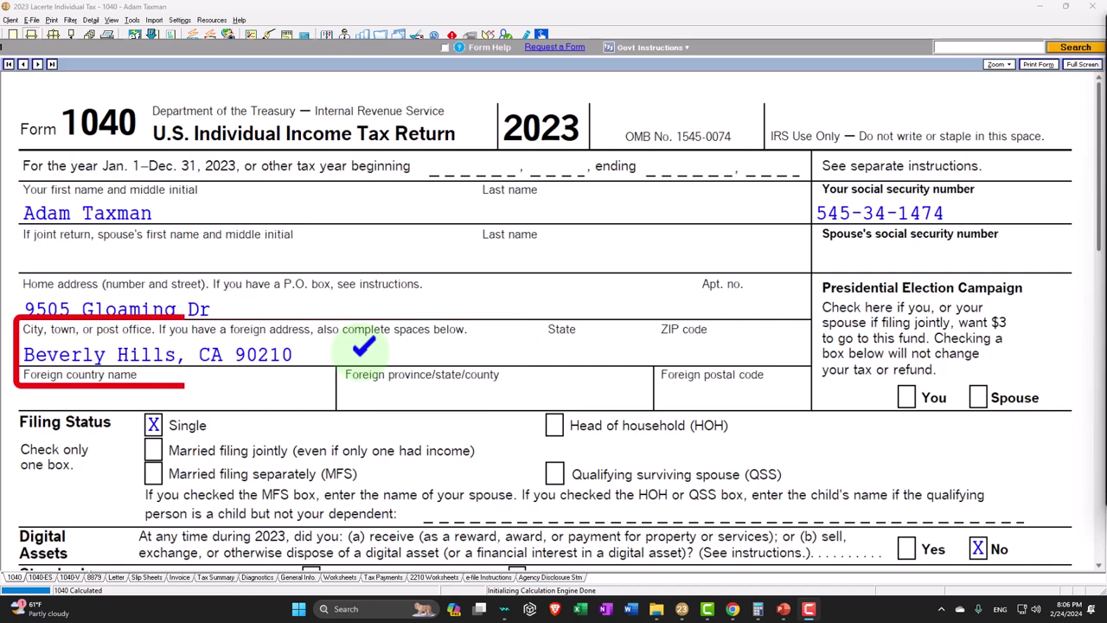
Scroll Form 1040 page 1 down to the $46,150 taxable income, then switch to the tax-rate presentation
{"action": "scroll", "coordinate": [363, 346], "scroll_direction": "down", "scroll_amount": 2}
{"action": "scroll", "coordinate": [362, 346], "scroll_direction": "down", "scroll_amount": 2}
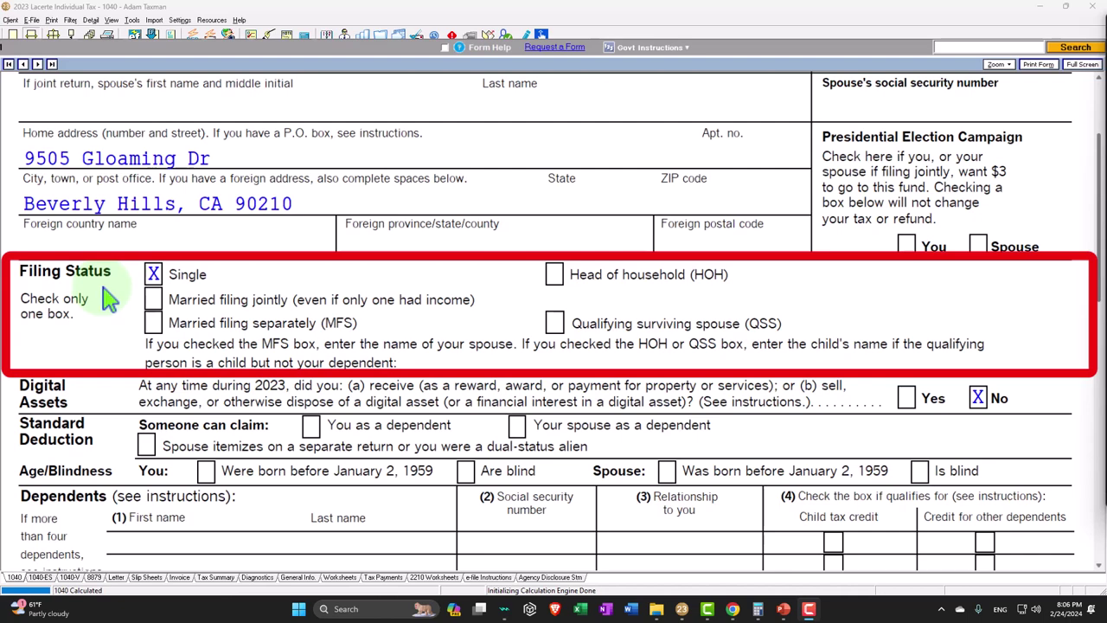
{"action": "scroll", "coordinate": [186, 424], "scroll_direction": "down", "scroll_amount": 3}
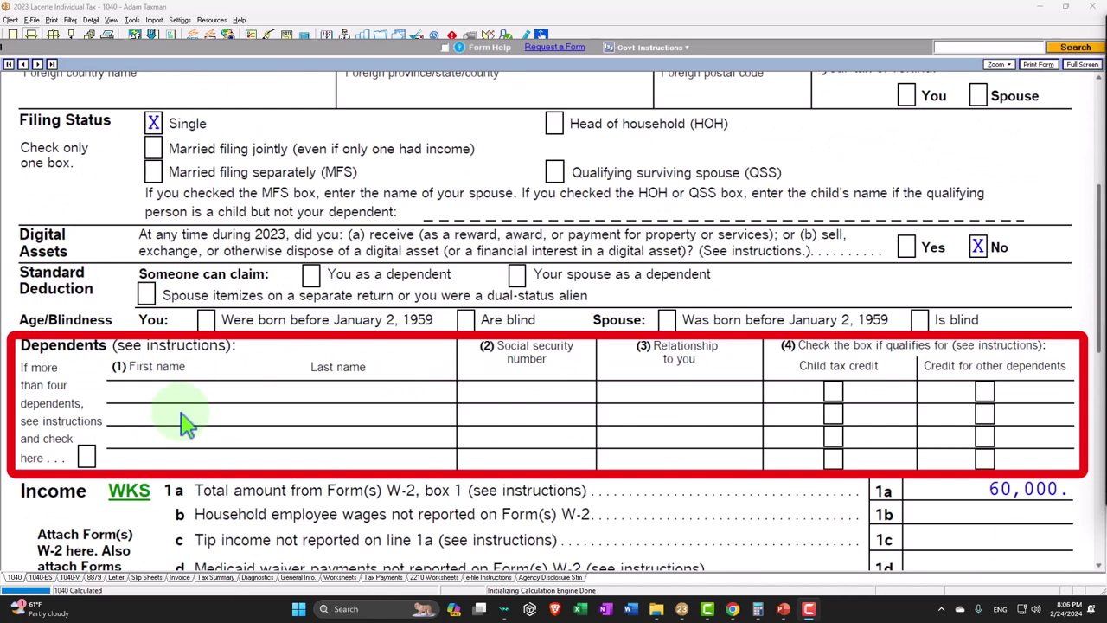
{"action": "scroll", "coordinate": [186, 424], "scroll_direction": "down", "scroll_amount": 4}
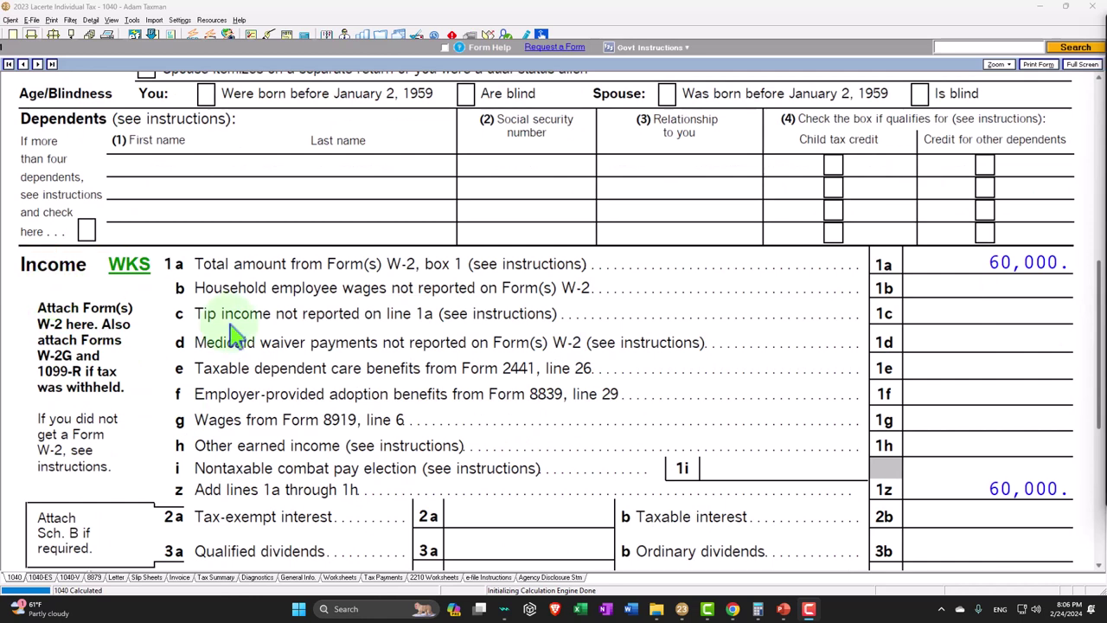
{"action": "scroll", "coordinate": [236, 333], "scroll_direction": "down", "scroll_amount": 3}
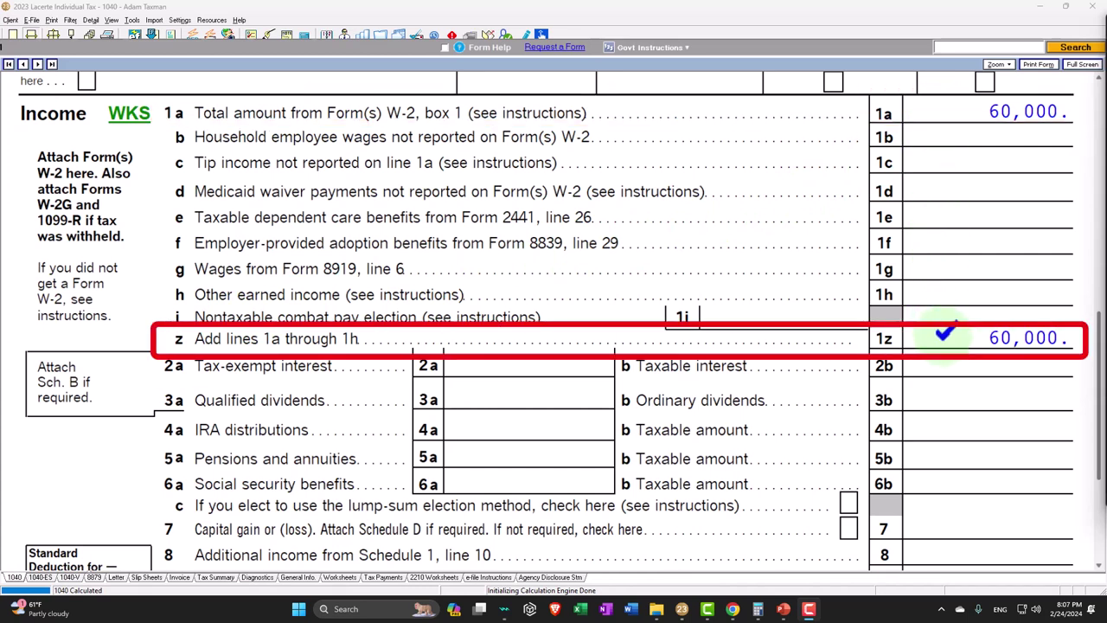
{"action": "scroll", "coordinate": [946, 344], "scroll_direction": "down", "scroll_amount": 4}
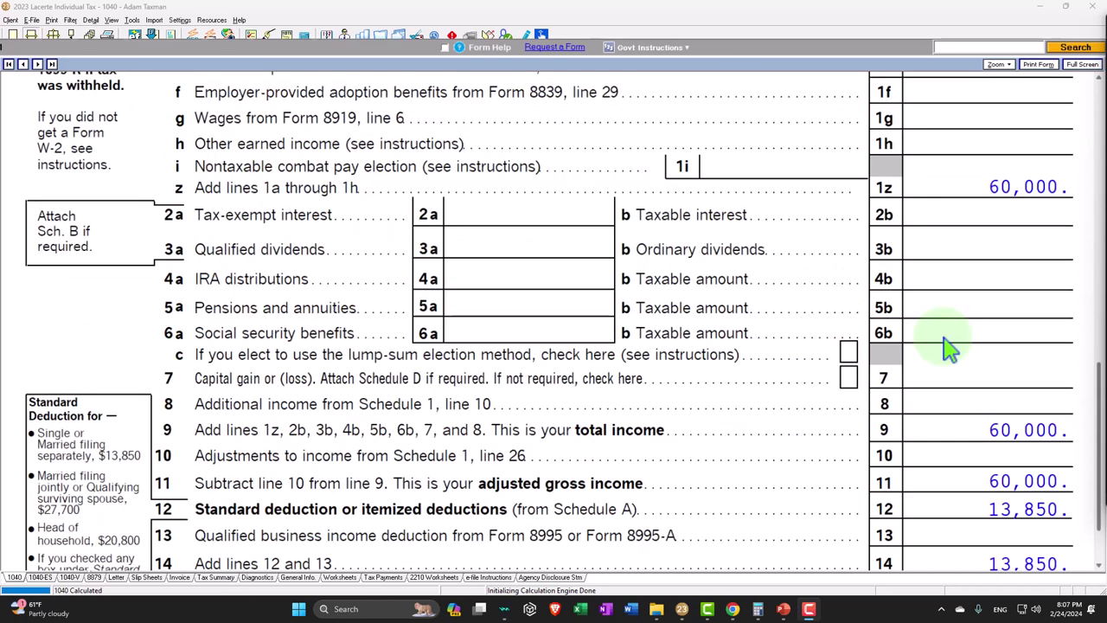
{"action": "scroll", "coordinate": [946, 344], "scroll_direction": "down", "scroll_amount": 2}
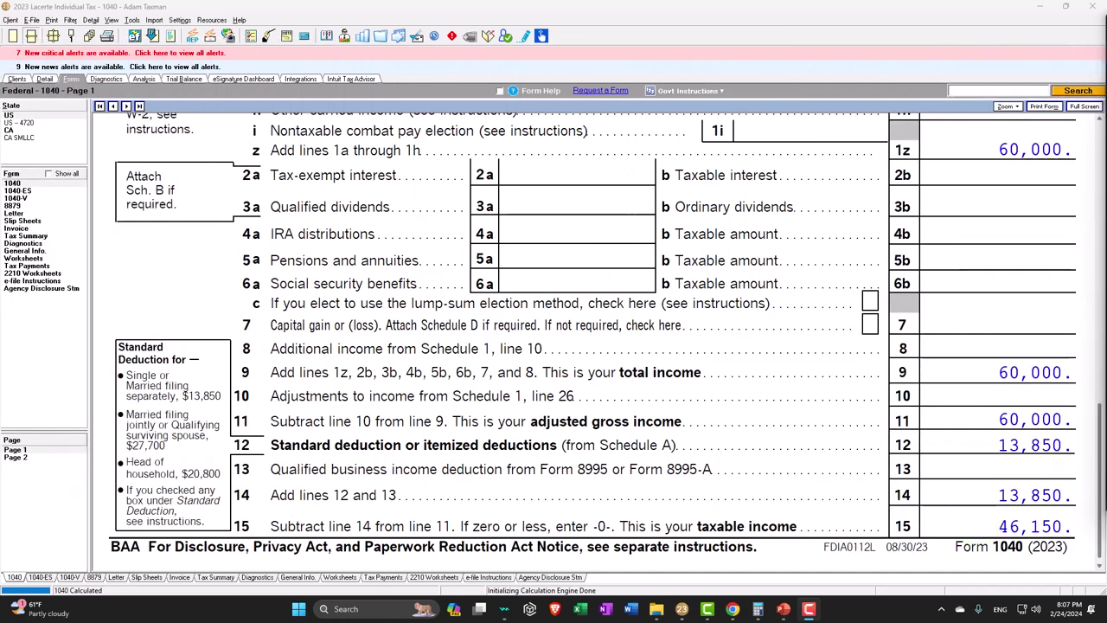
{"action": "key", "text": "alt+Tab"}
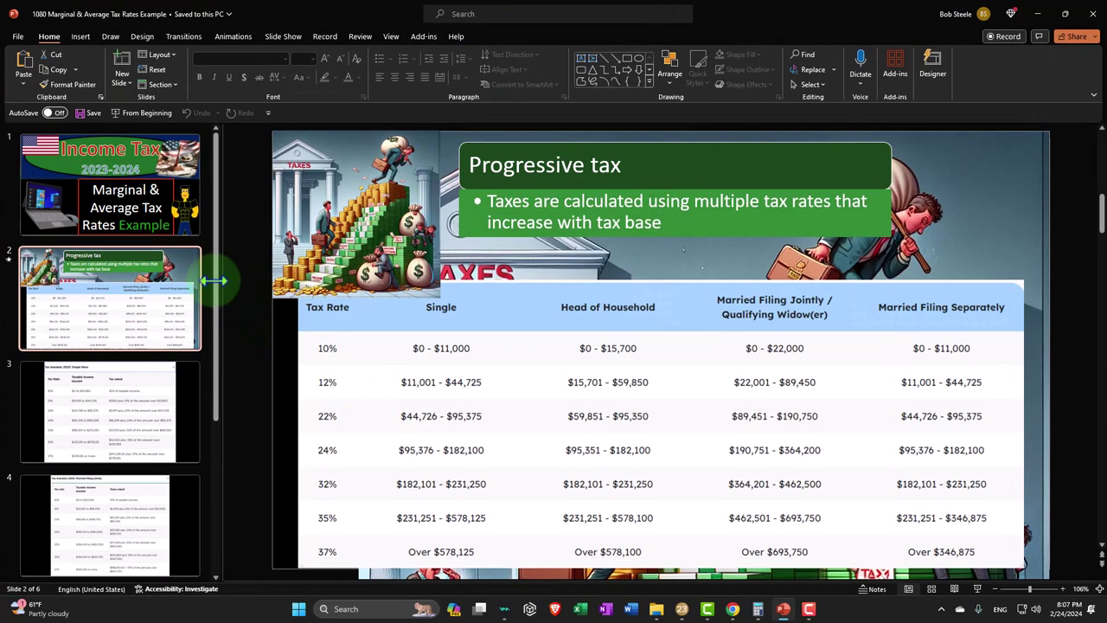
Narrow the thumbnail pane and display slide 3's 2023 single-filer bracket table
{"action": "left_click_drag", "start_coordinate": [214, 279], "coordinate": [106, 277]}
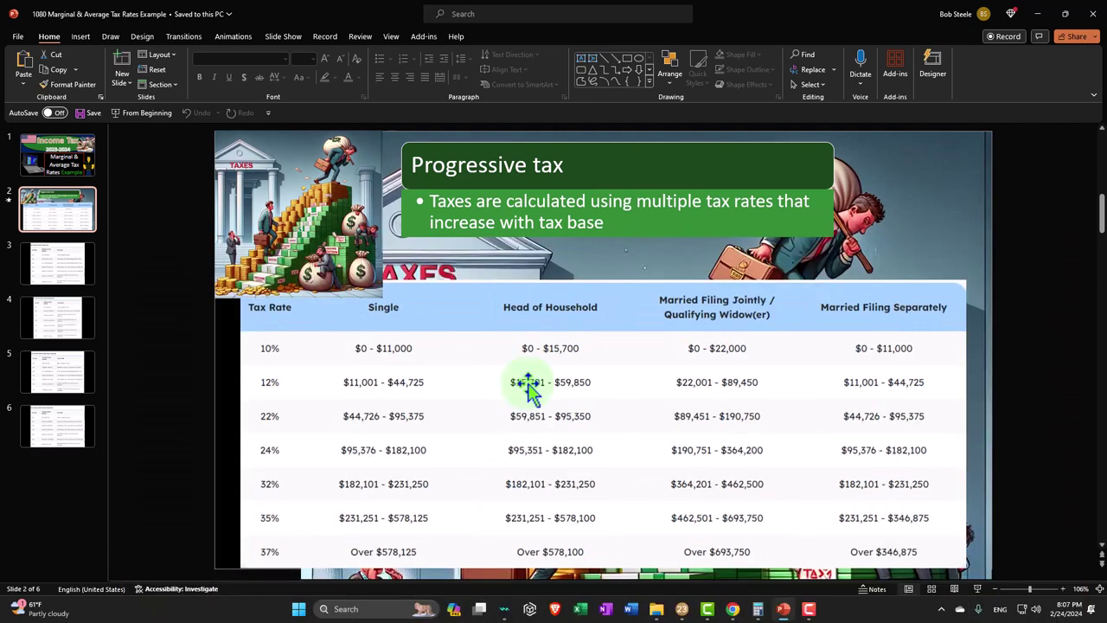
{"action": "left_click", "coordinate": [65, 281]}
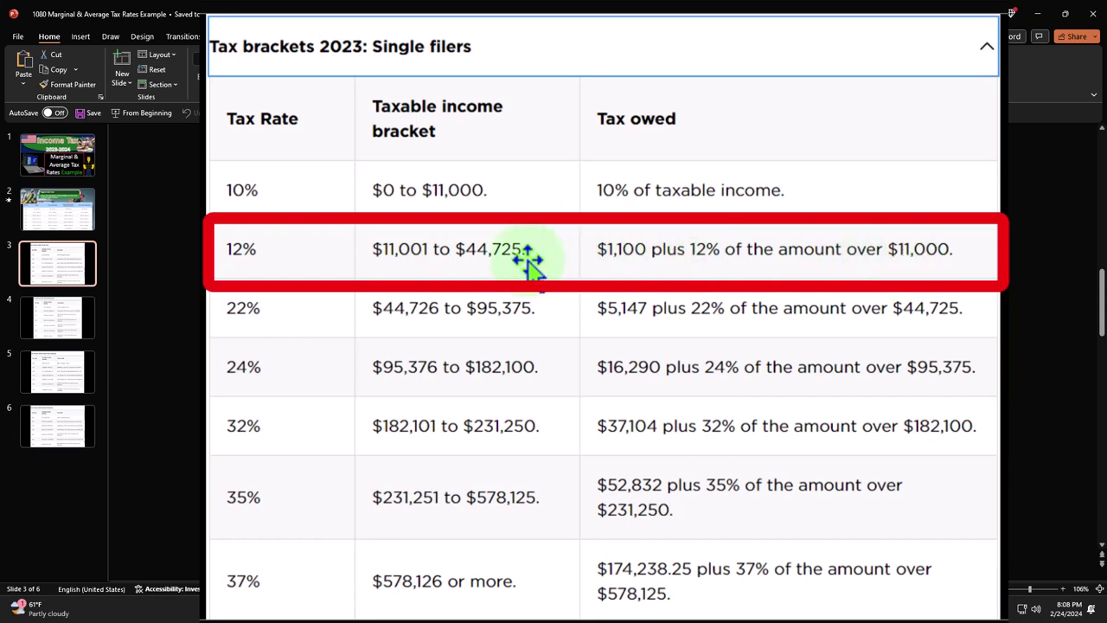
Move items on the slide, delete one, and go back to the Progressive tax slide
{"action": "left_click_drag", "start_coordinate": [528, 260], "coordinate": [437, 321]}
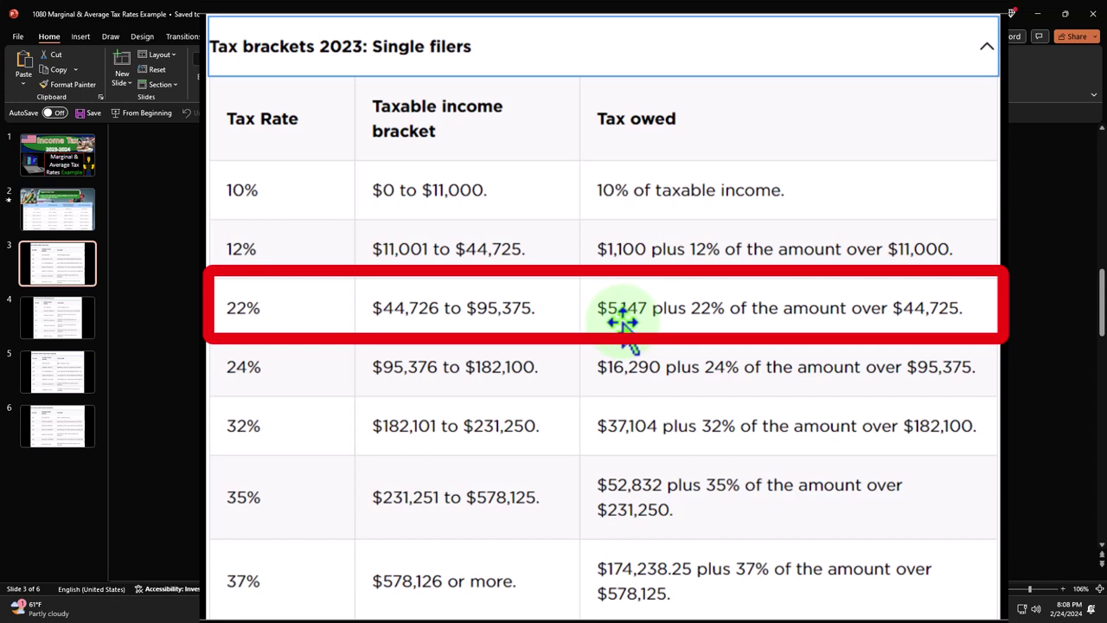
{"action": "left_click_drag", "start_coordinate": [622, 322], "coordinate": [259, 203]}
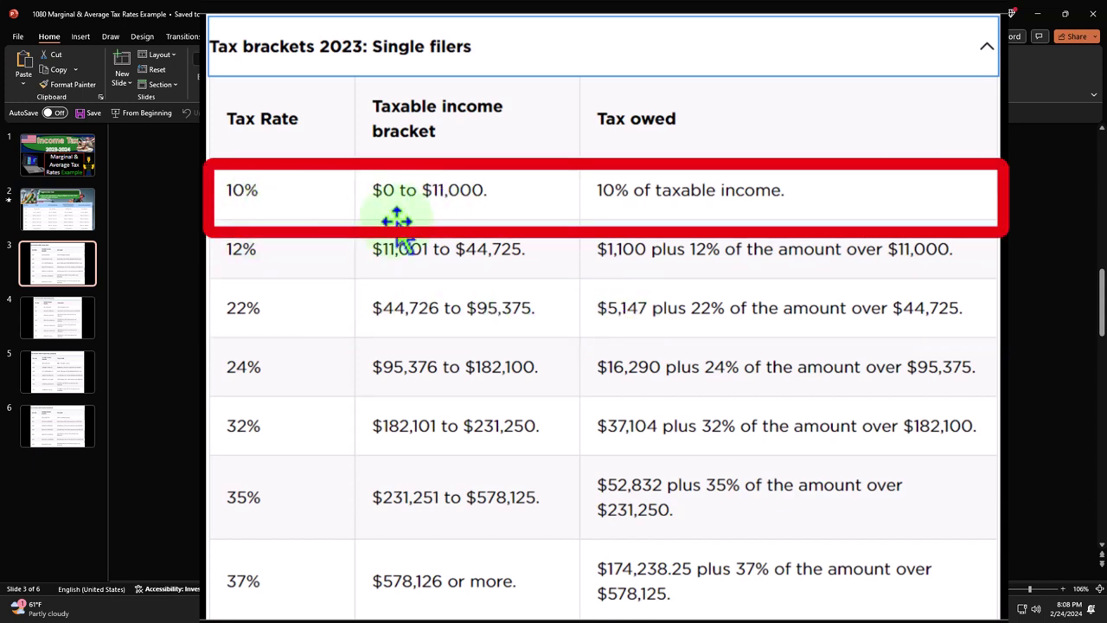
{"action": "key", "text": "Delete"}
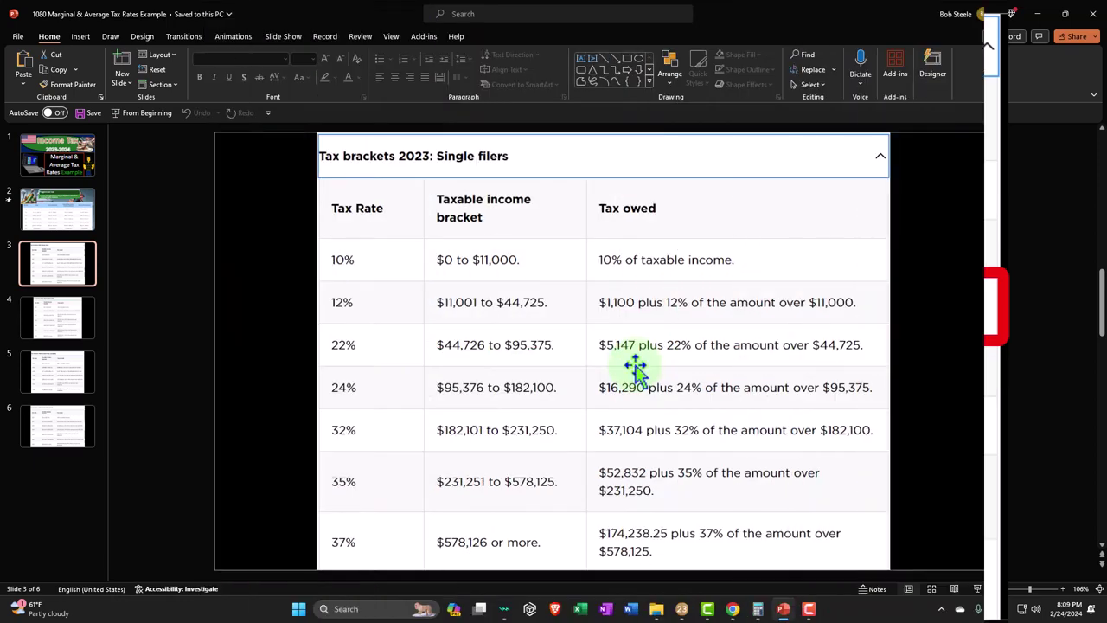
{"action": "left_click", "coordinate": [85, 214]}
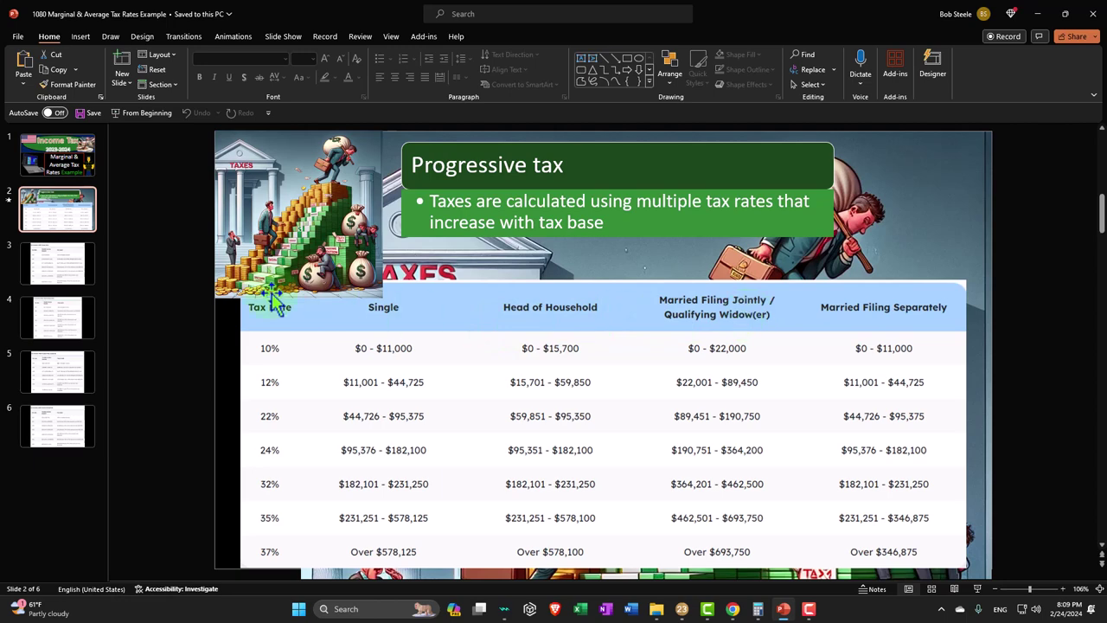
Compare single, married jointly, married separately and head of household brackets, then return to Lacerte
{"action": "left_click", "coordinate": [79, 264]}
{"action": "left_click", "coordinate": [130, 377]}
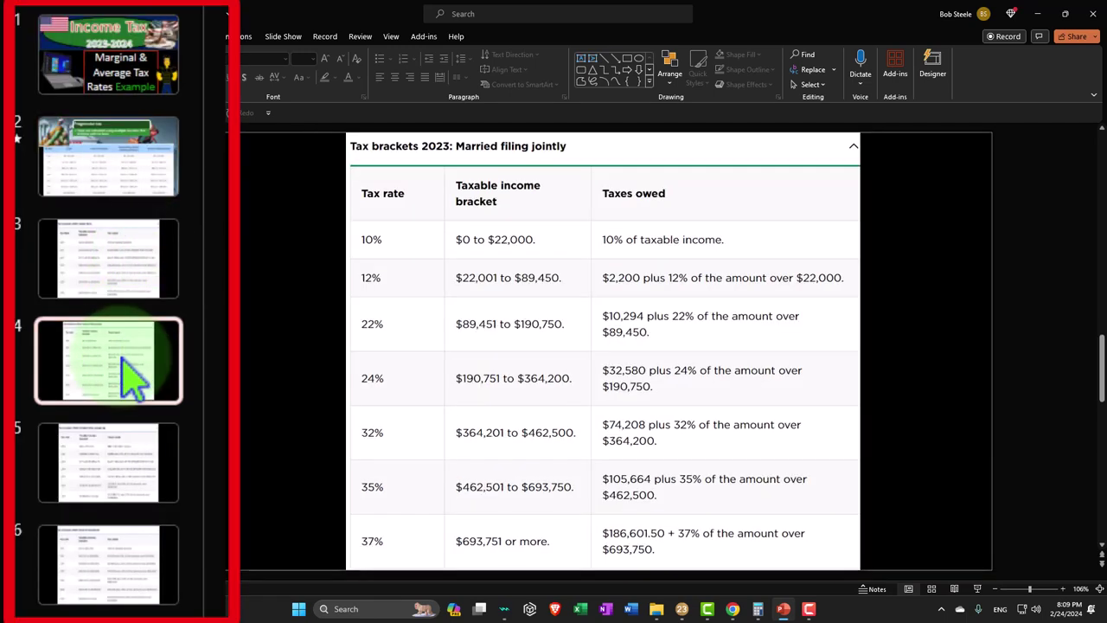
{"action": "left_click", "coordinate": [93, 264]}
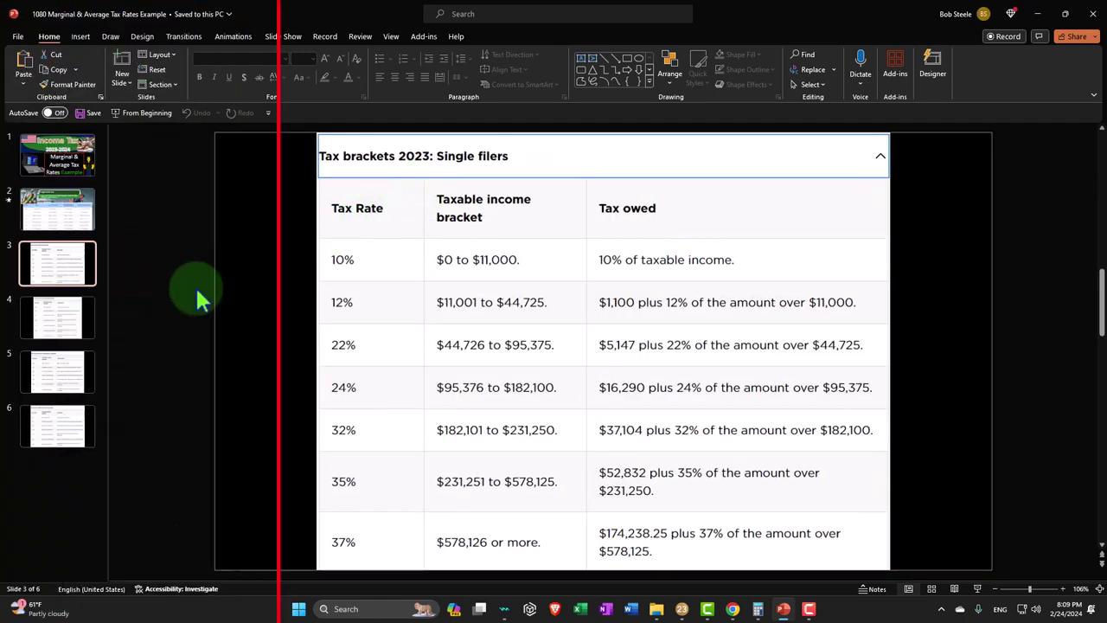
{"action": "left_click", "coordinate": [57, 317]}
{"action": "left_click", "coordinate": [173, 428]}
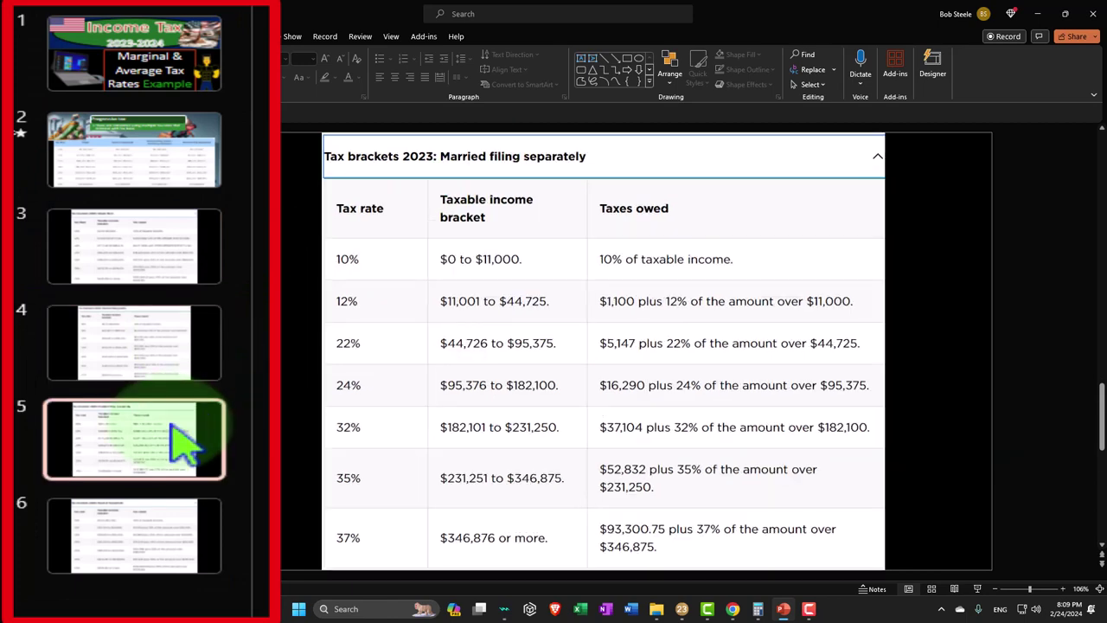
{"action": "left_click", "coordinate": [121, 554]}
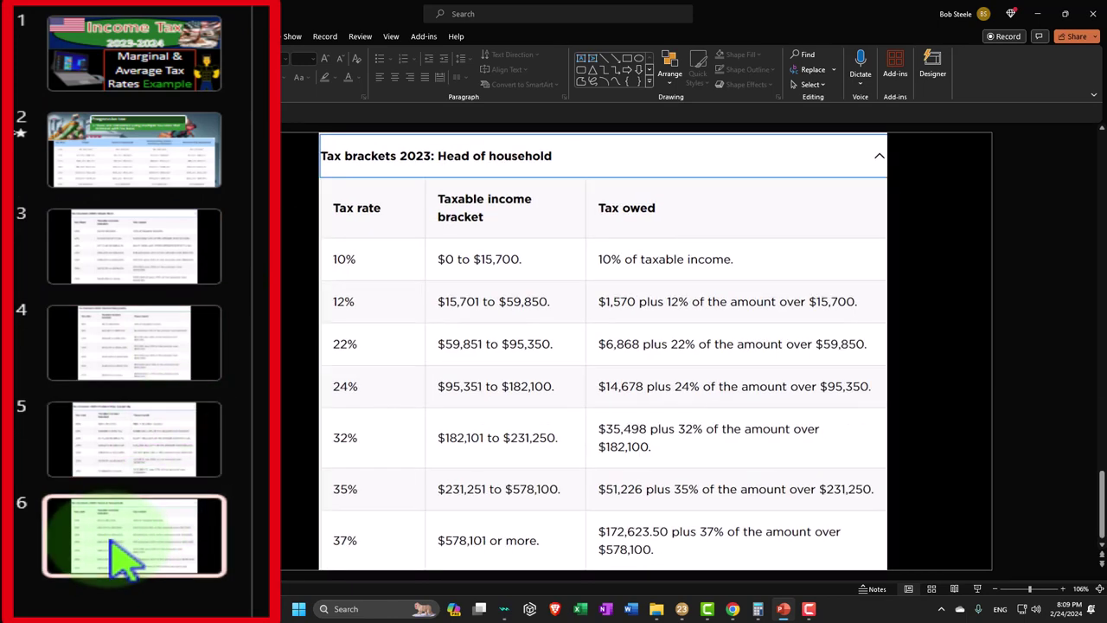
{"action": "left_click", "coordinate": [145, 279]}
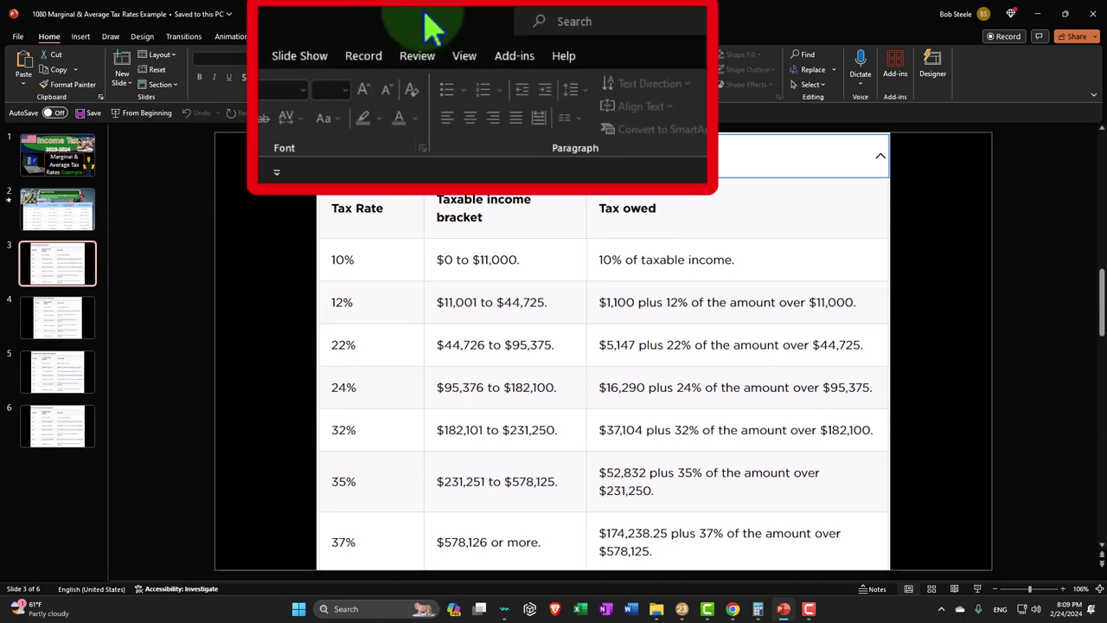
{"action": "key", "text": "alt+Tab"}
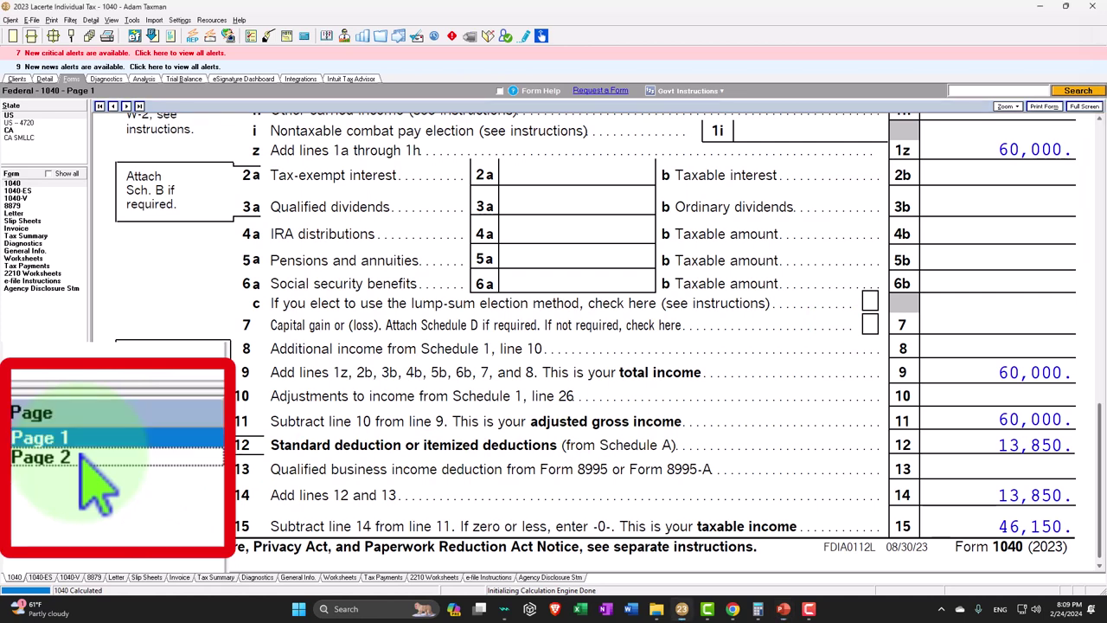
Show Form 1040 page 2 and open the Tax Bracket Worksheet behind the 5,466 tax
{"action": "left_click", "coordinate": [16, 457]}
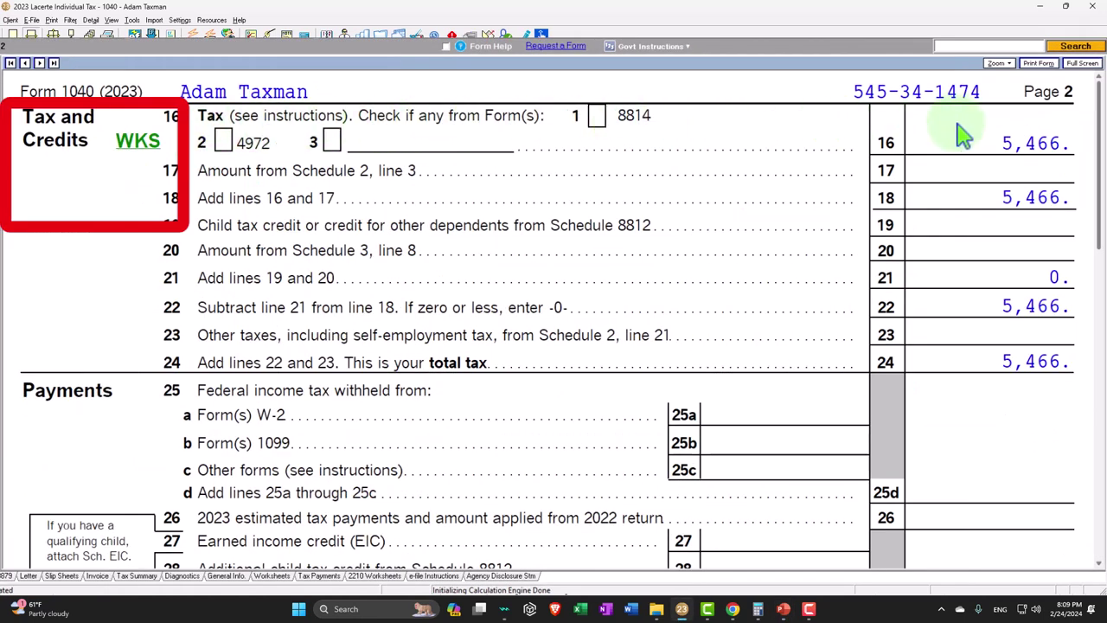
{"action": "left_click", "coordinate": [138, 141]}
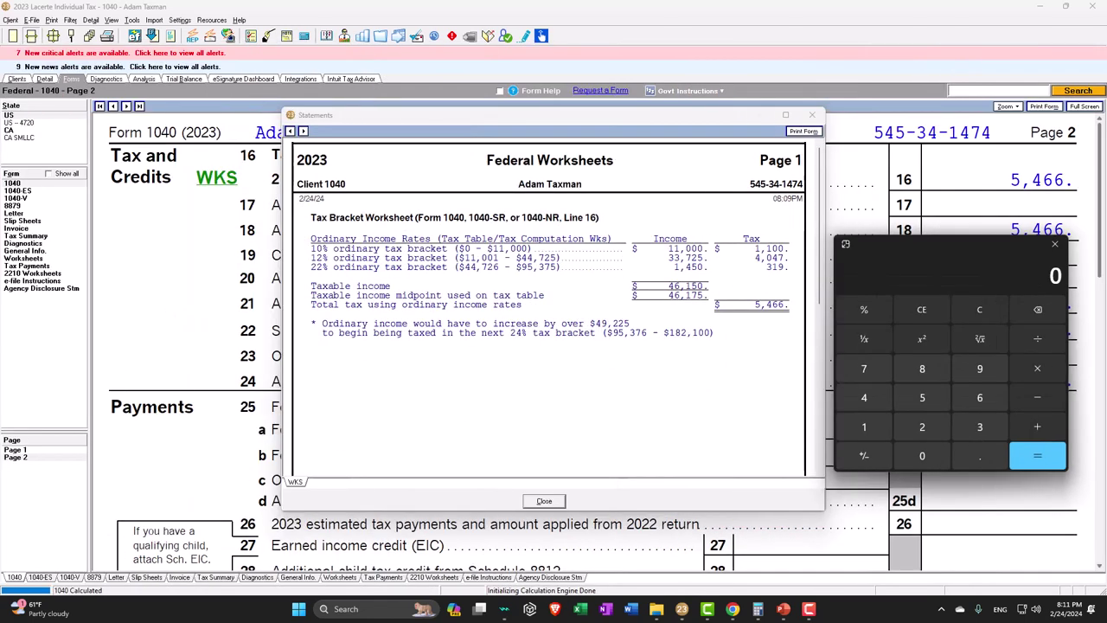
Position the calculator and compute the 10% bracket tax as 11,000 × .1
{"action": "left_click", "coordinate": [783, 608]}
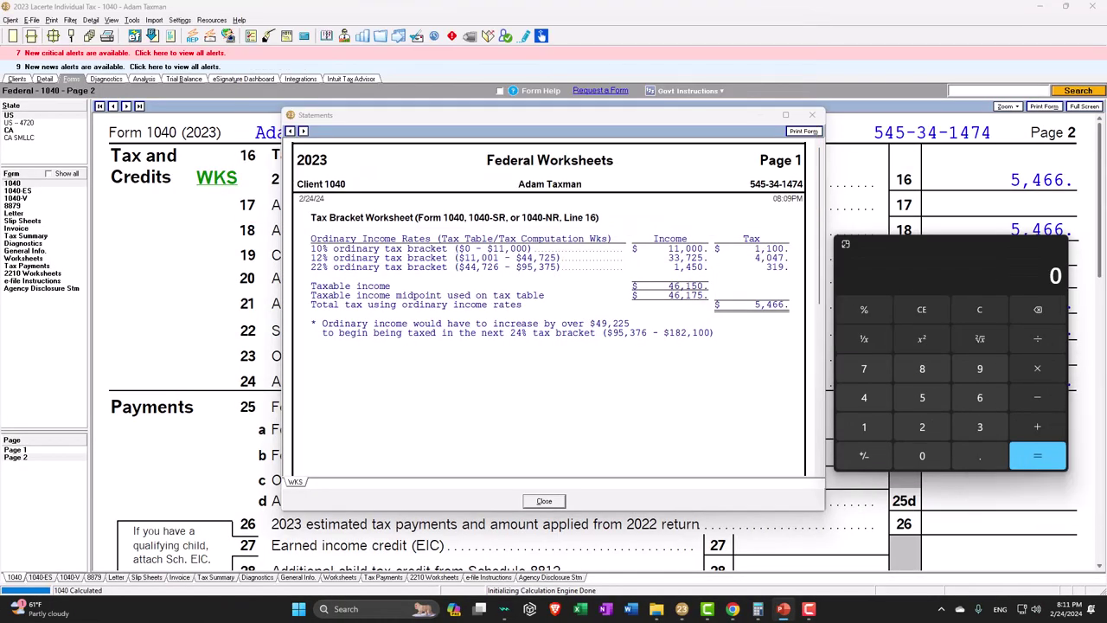
{"action": "left_click_drag", "start_coordinate": [586, 180], "coordinate": [563, 4]}
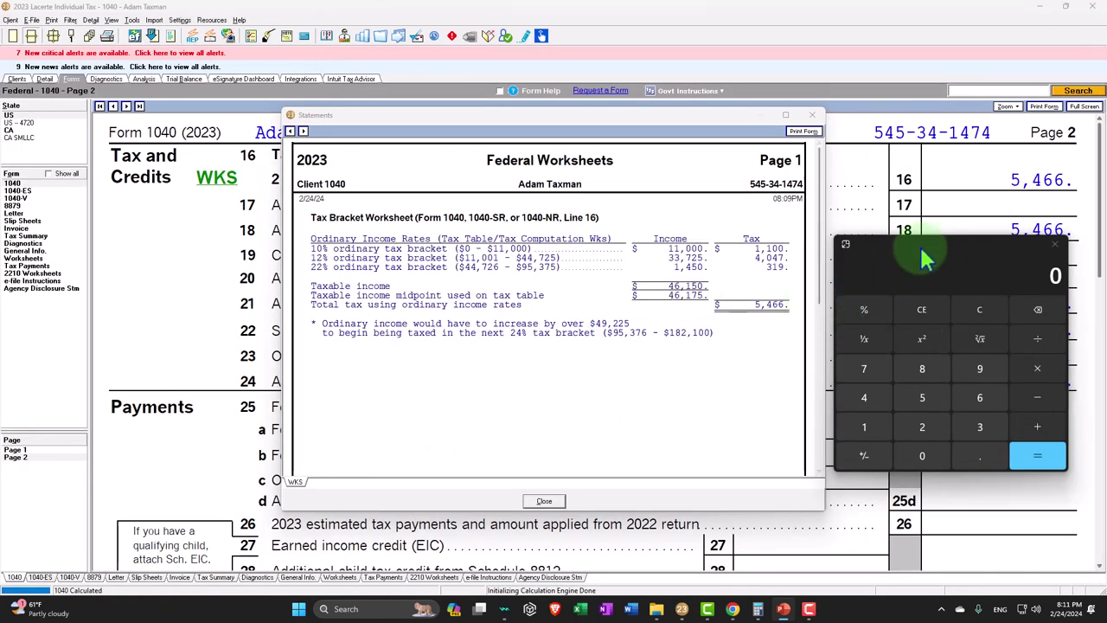
{"action": "left_click_drag", "start_coordinate": [927, 254], "coordinate": [921, 212]}
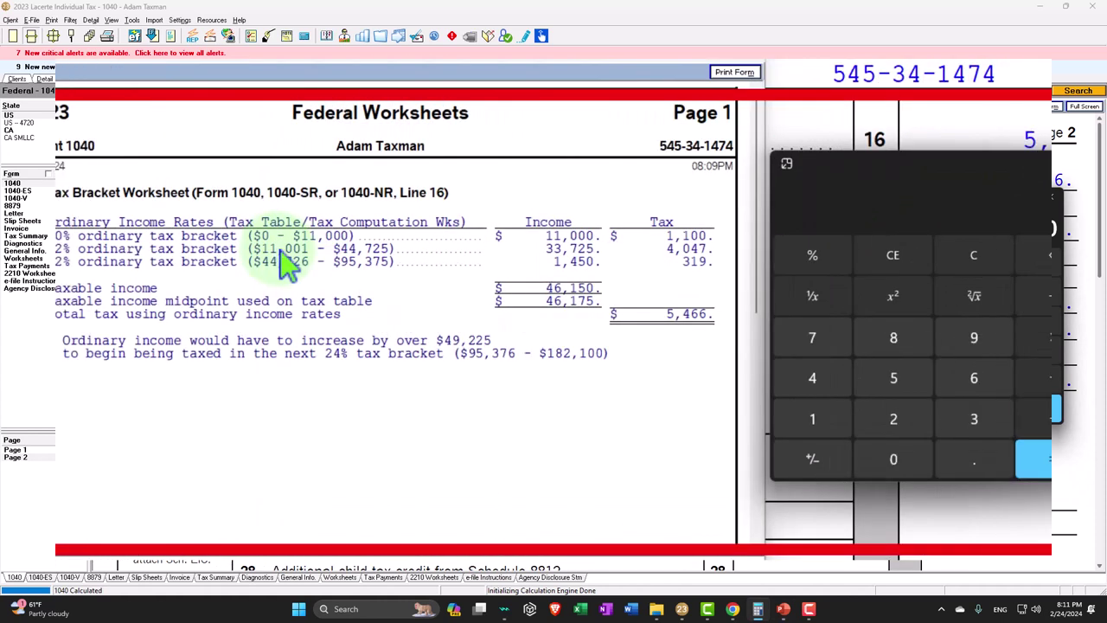
{"action": "left_click", "coordinate": [969, 270]}
{"action": "type", "text": "1"}
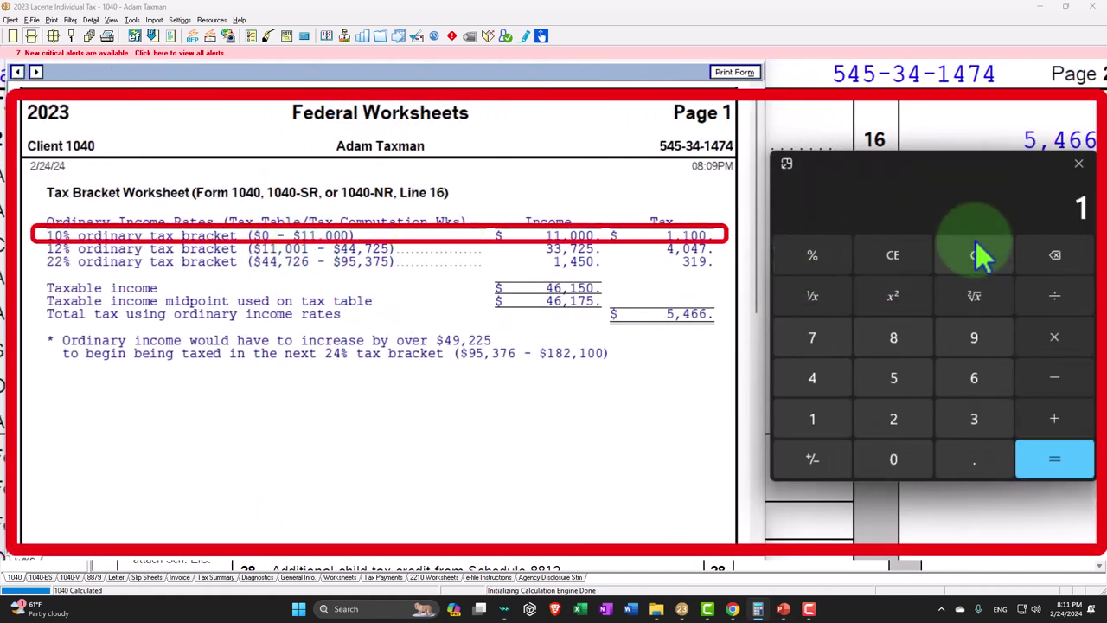
{"action": "type", "text": "1000*.1"}
{"action": "key", "text": "Return"}
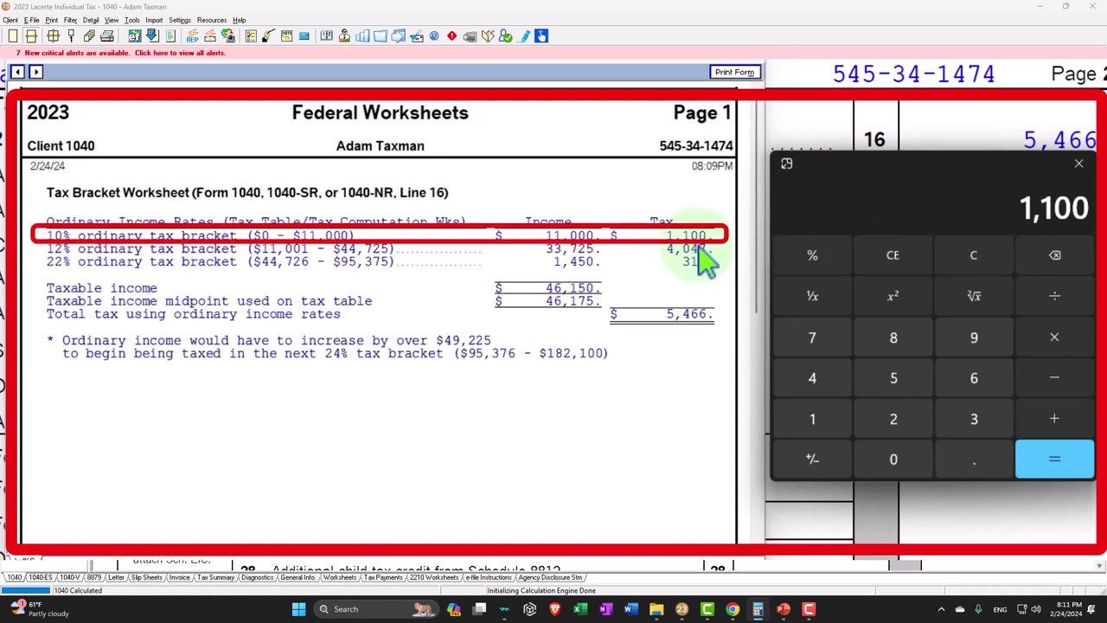
Compute the 12% bracket tax as (44,725 − 11,001) × .12
{"action": "left_click", "coordinate": [969, 269]}
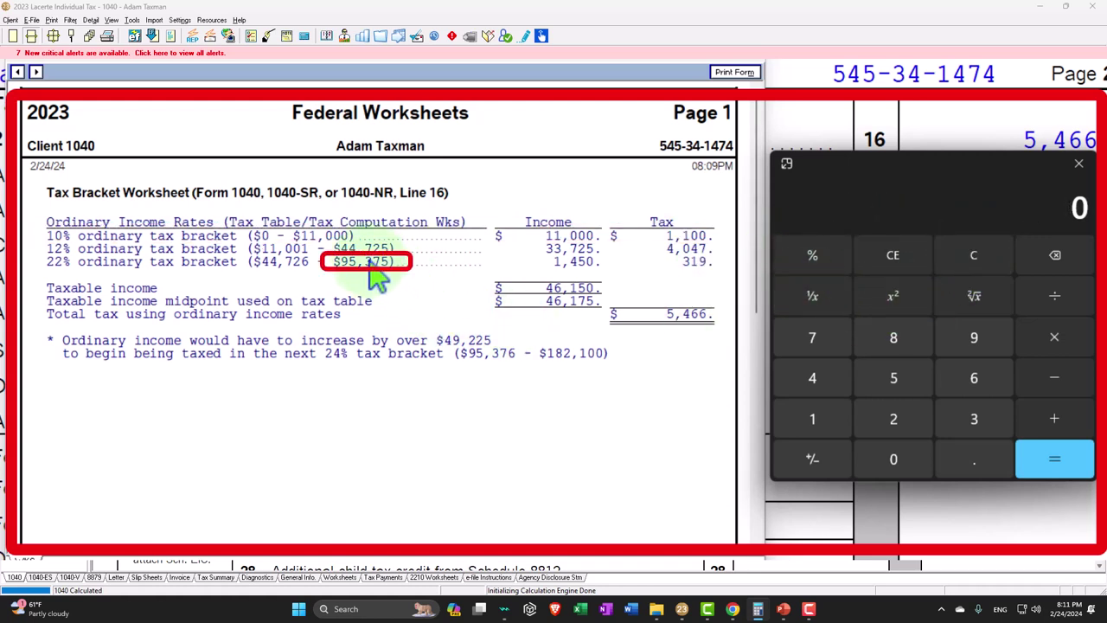
{"action": "type", "text": "44725"}
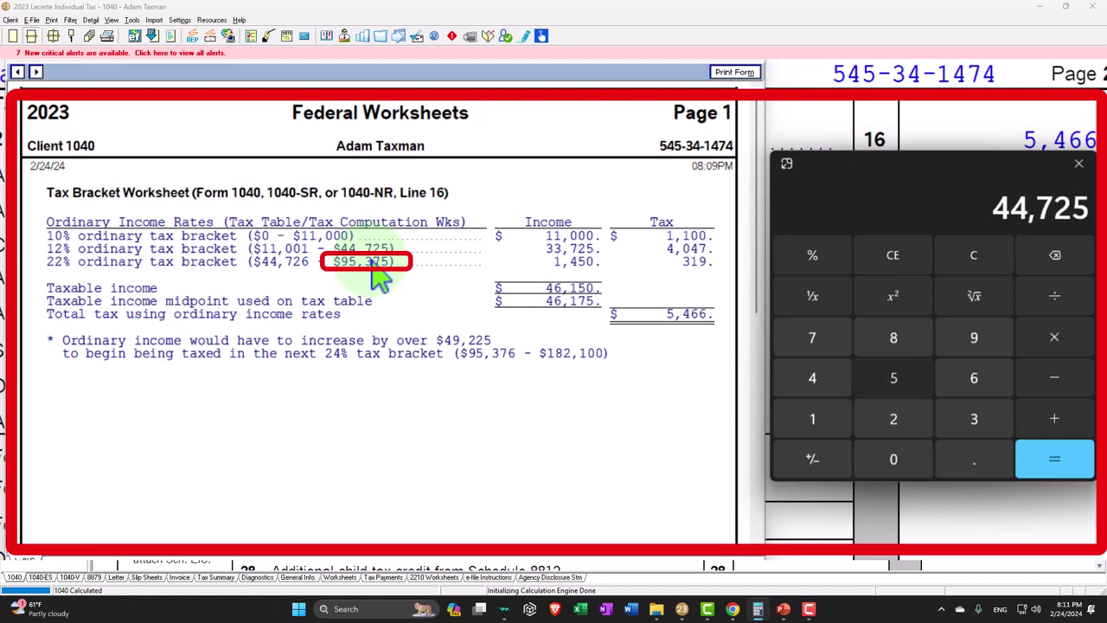
{"action": "type", "text": "11"}
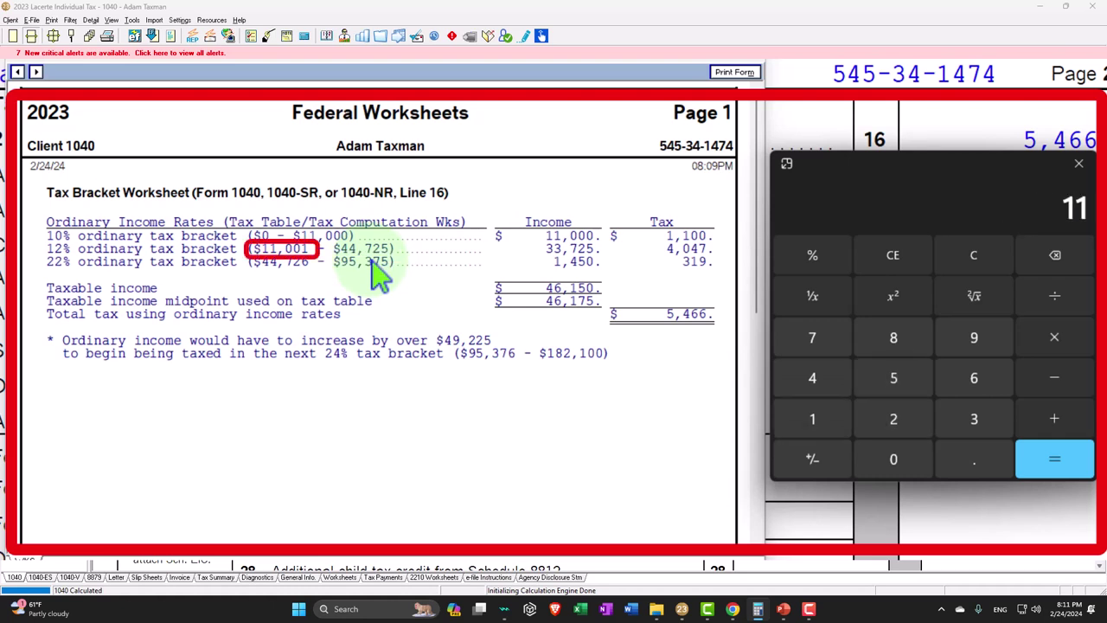
{"action": "type", "text": "001"}
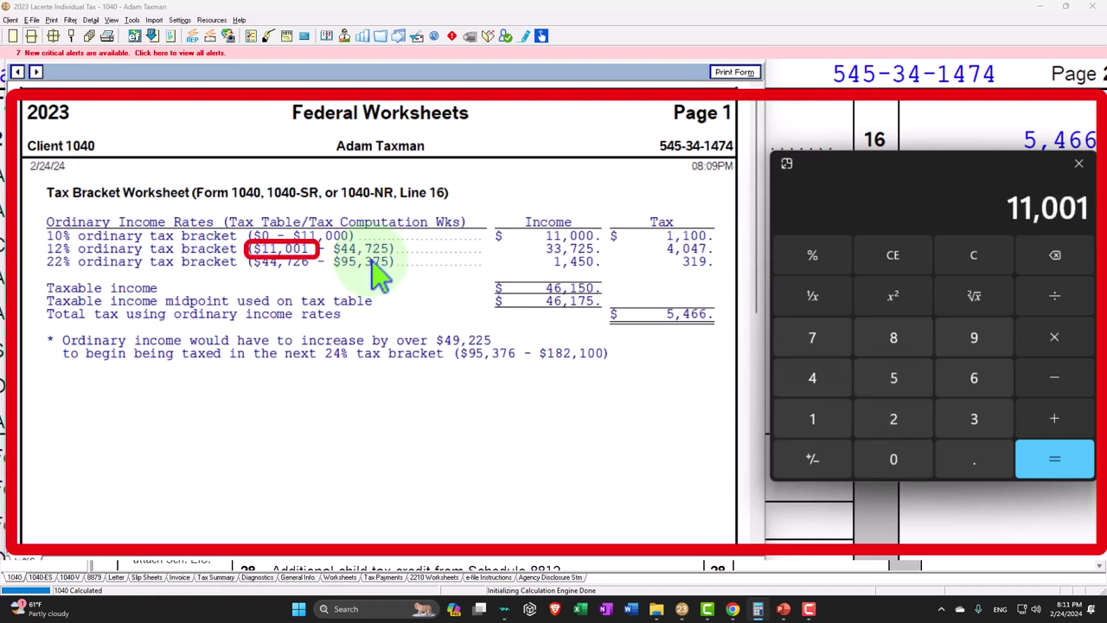
{"action": "key", "text": "Return"}
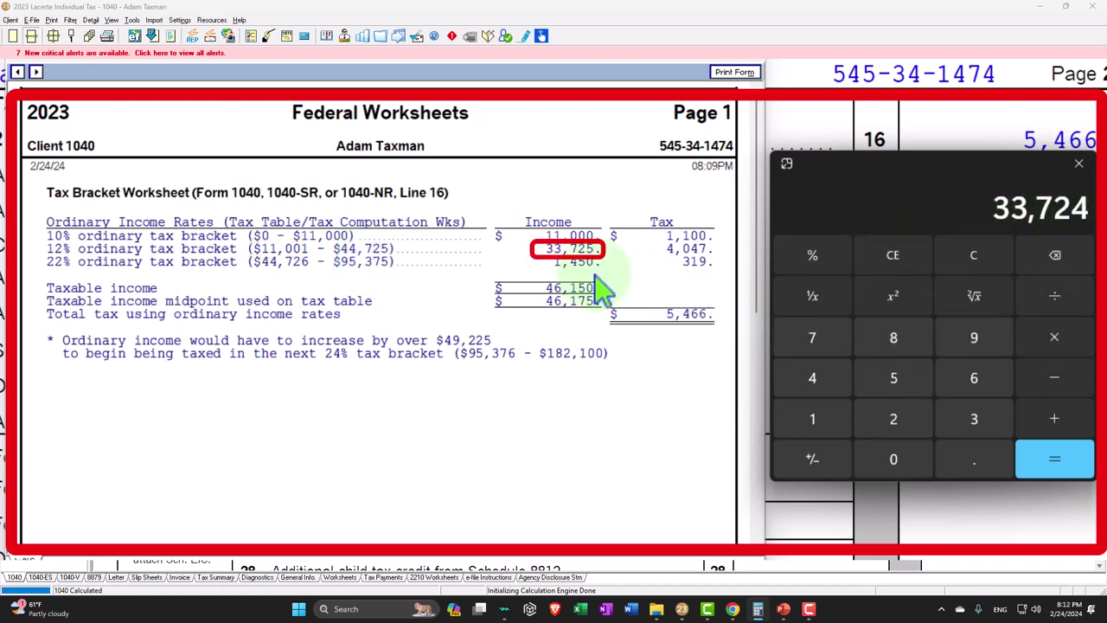
{"action": "left_click", "coordinate": [1055, 342]}
{"action": "type", "text": ".12"}
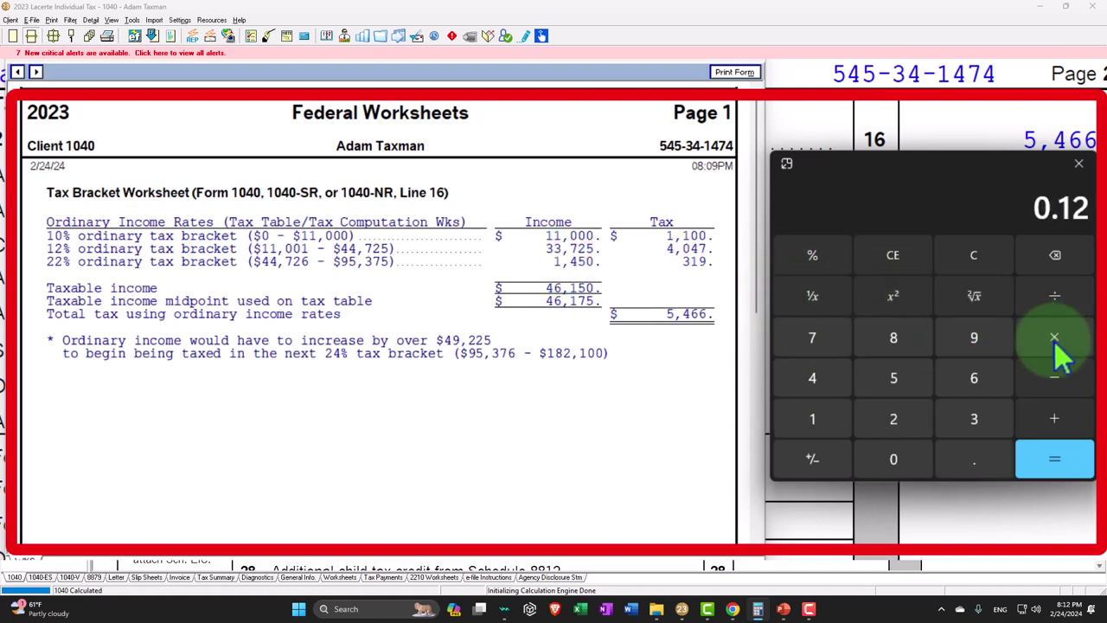
{"action": "key", "text": "Return"}
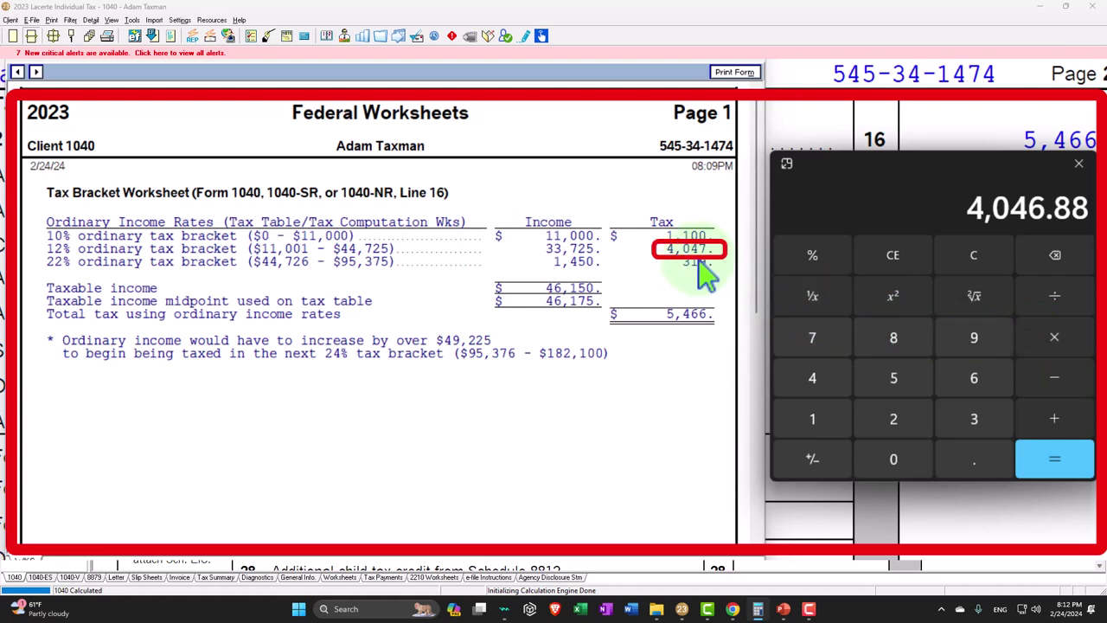
Compute the 22% bracket tax as (46,175 − 44,726) × .22
{"action": "left_click", "coordinate": [966, 253]}
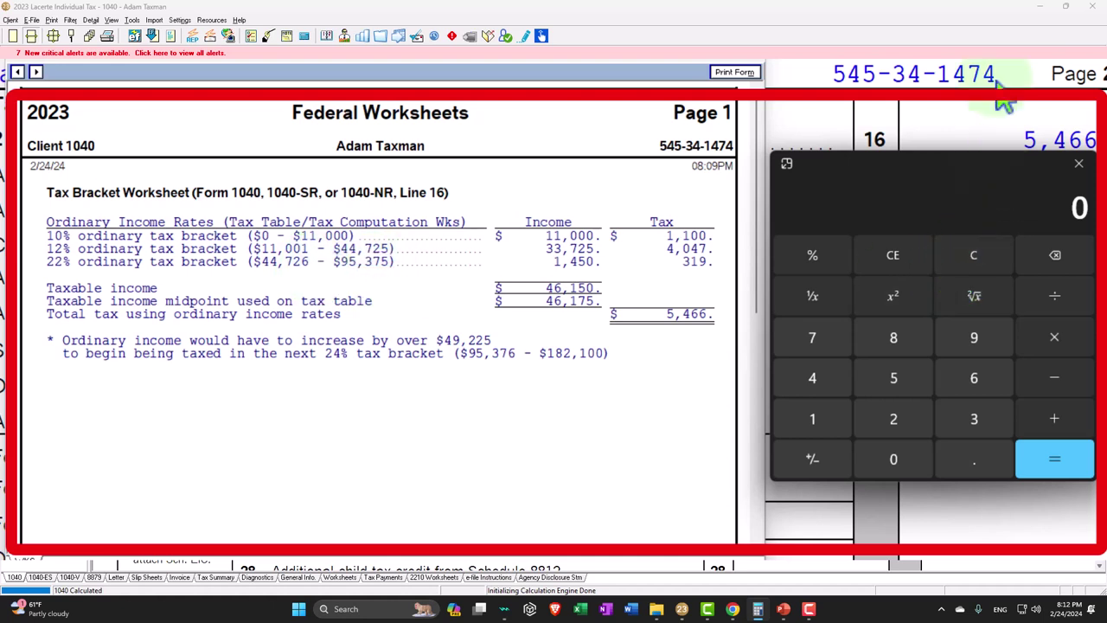
{"action": "type", "text": "5"}
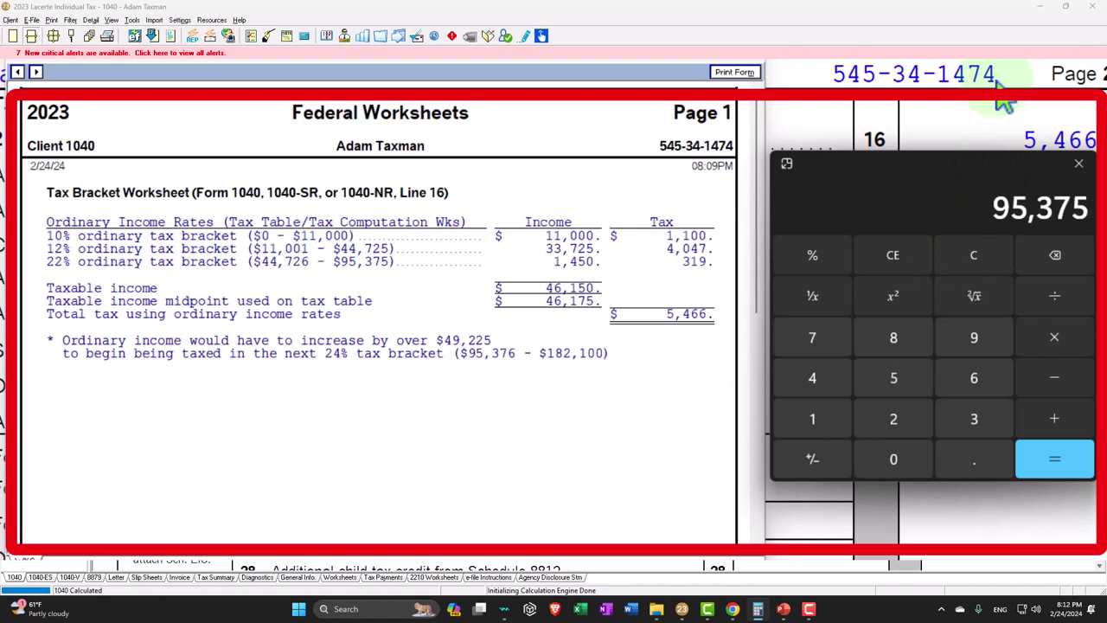
{"action": "type", "text": "375447"}
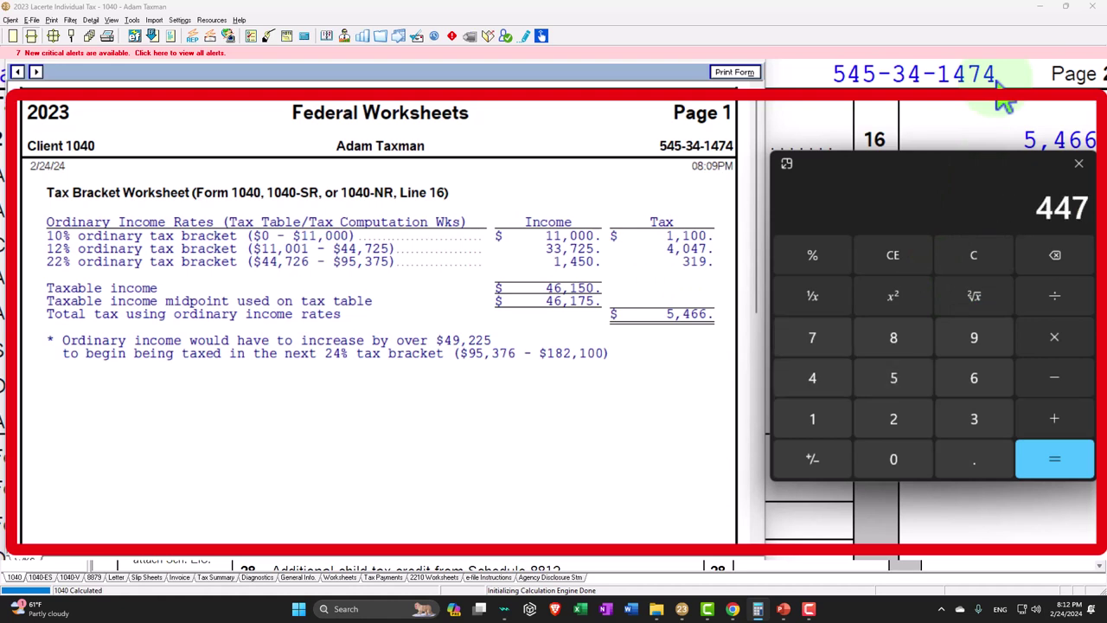
{"action": "left_click", "coordinate": [983, 254]}
{"action": "type", "text": "46175"}
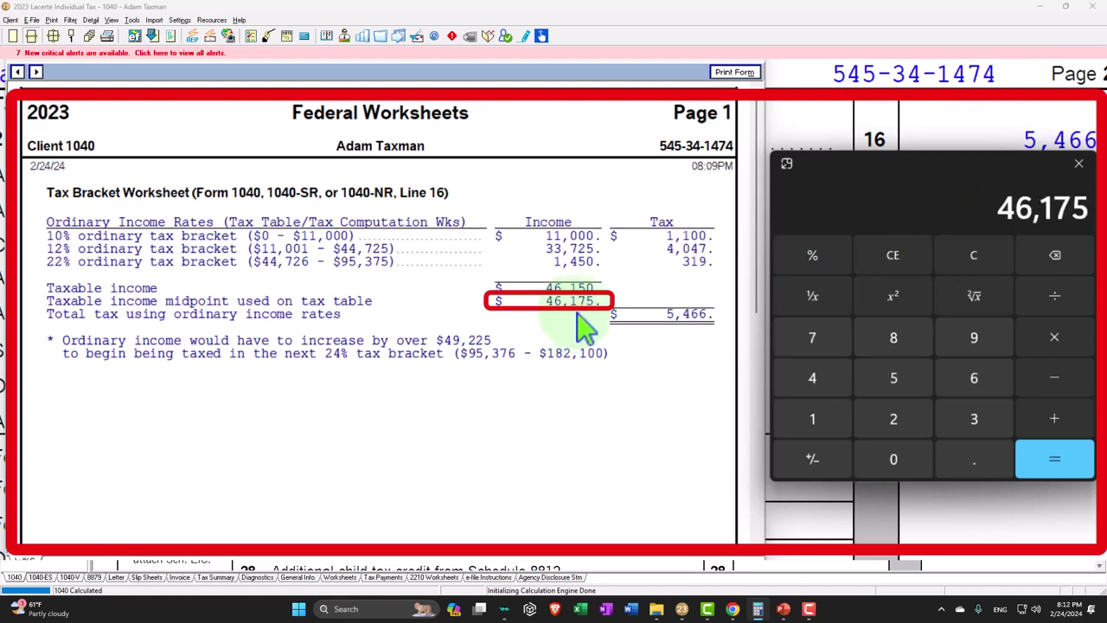
{"action": "type", "text": "-44726"}
{"action": "key", "text": "Return"}
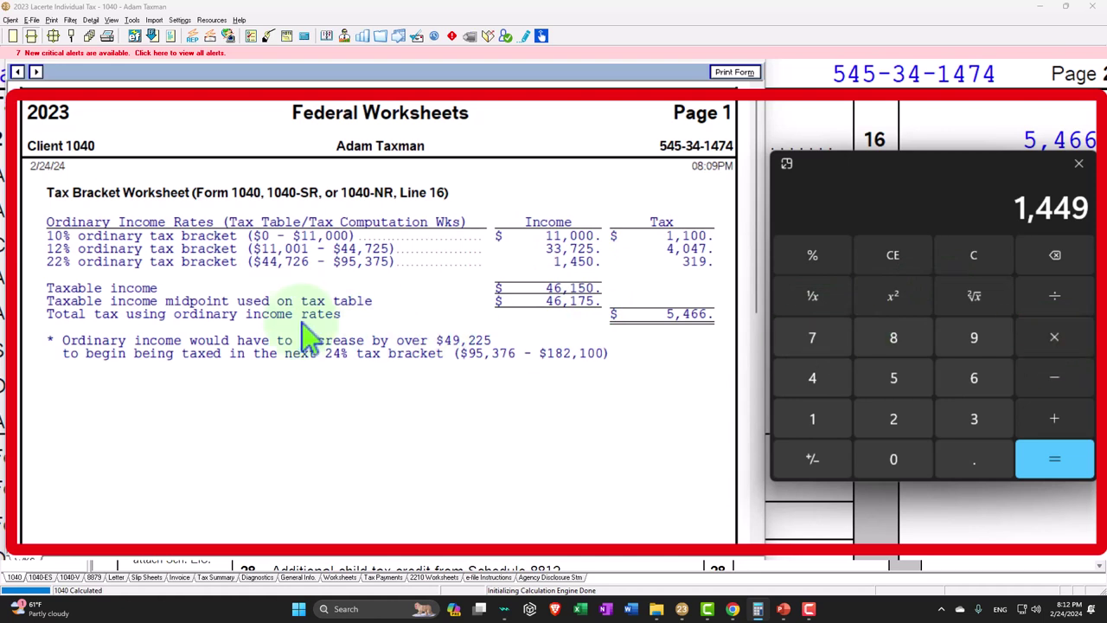
{"action": "type", "text": ".22"}
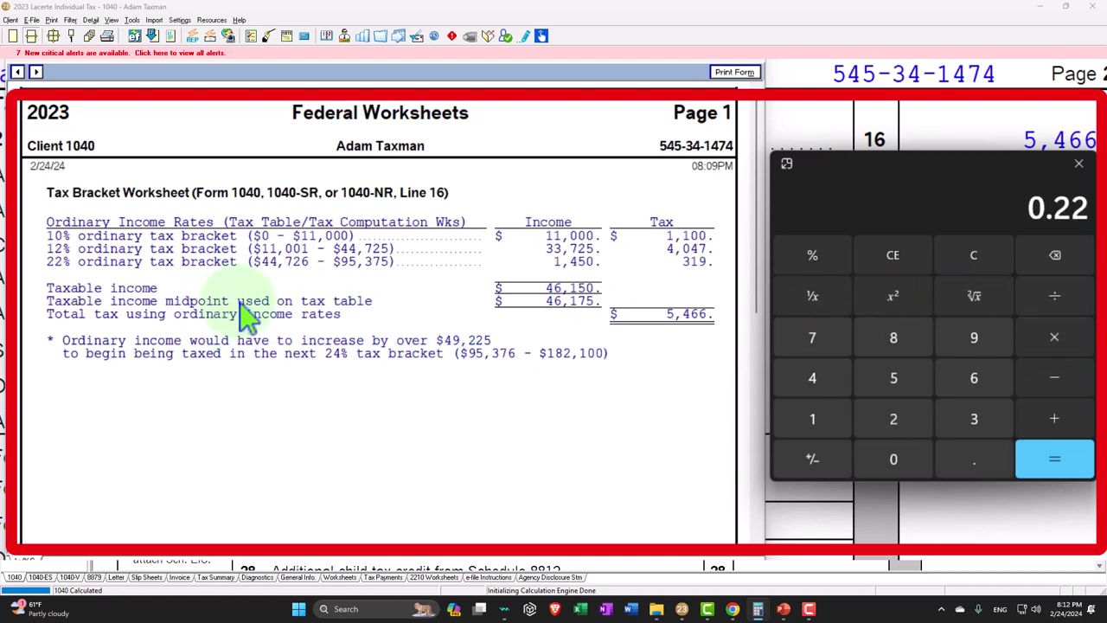
{"action": "key", "text": "Return"}
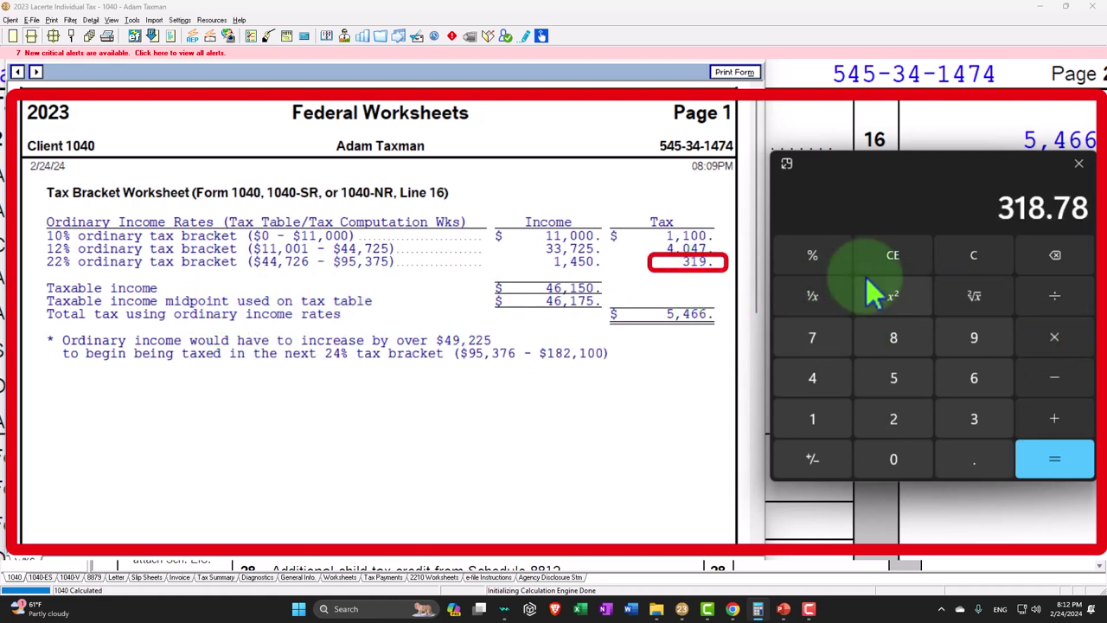
Total 1,100 + 4,047 + 319 to confirm the 5,466 tax, then close Calculator
{"action": "left_click", "coordinate": [970, 256]}
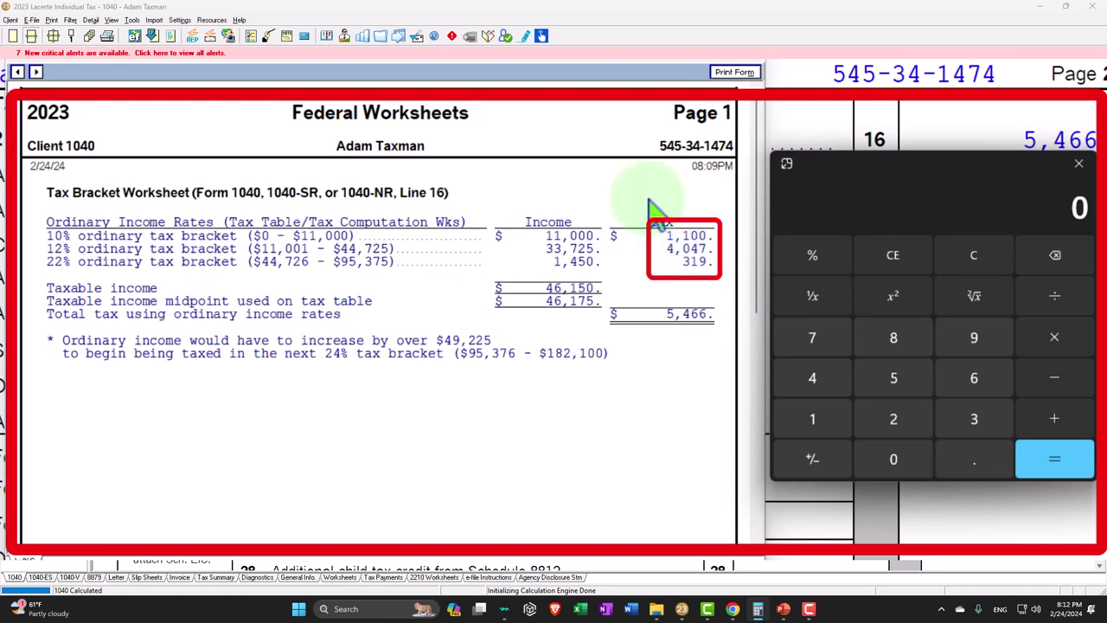
{"action": "type", "text": "1100+4047+319"}
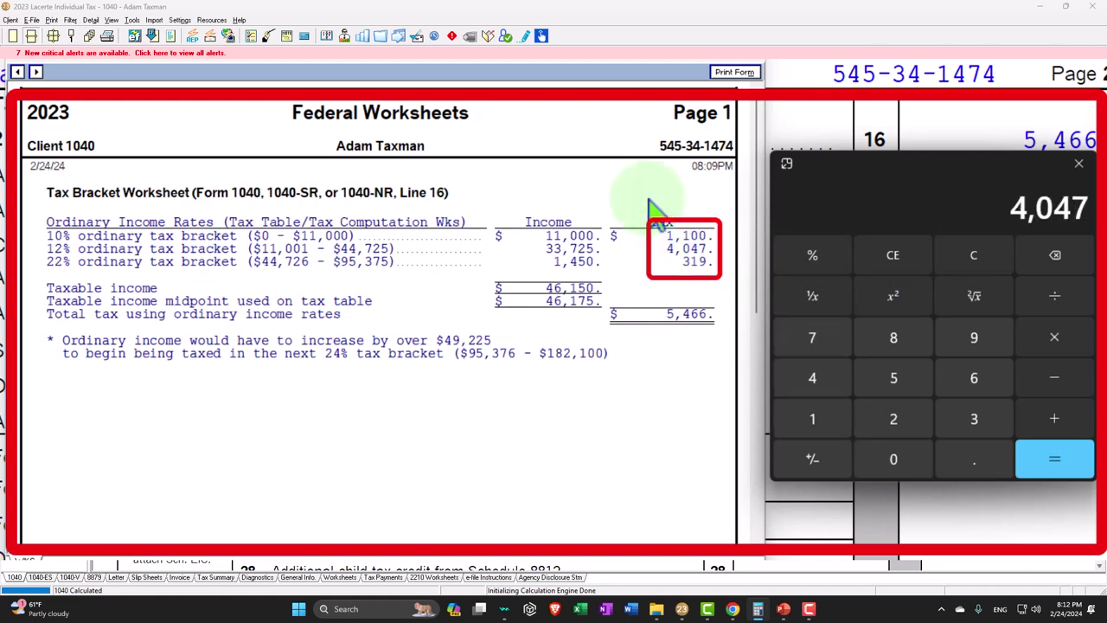
{"action": "key", "text": "Return"}
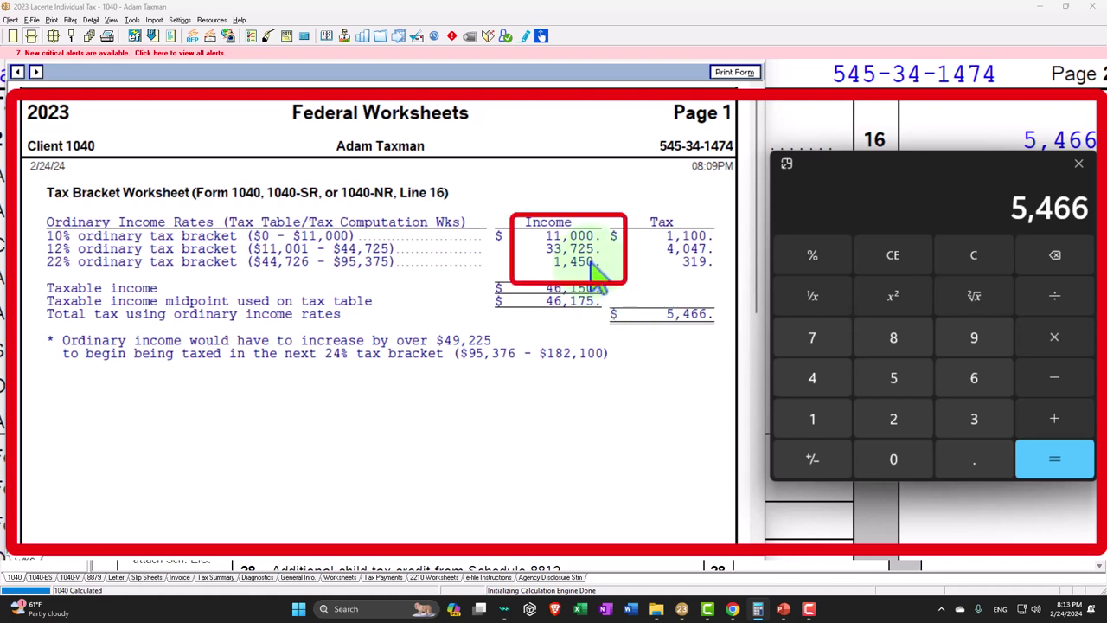
{"action": "left_click", "coordinate": [1079, 163]}
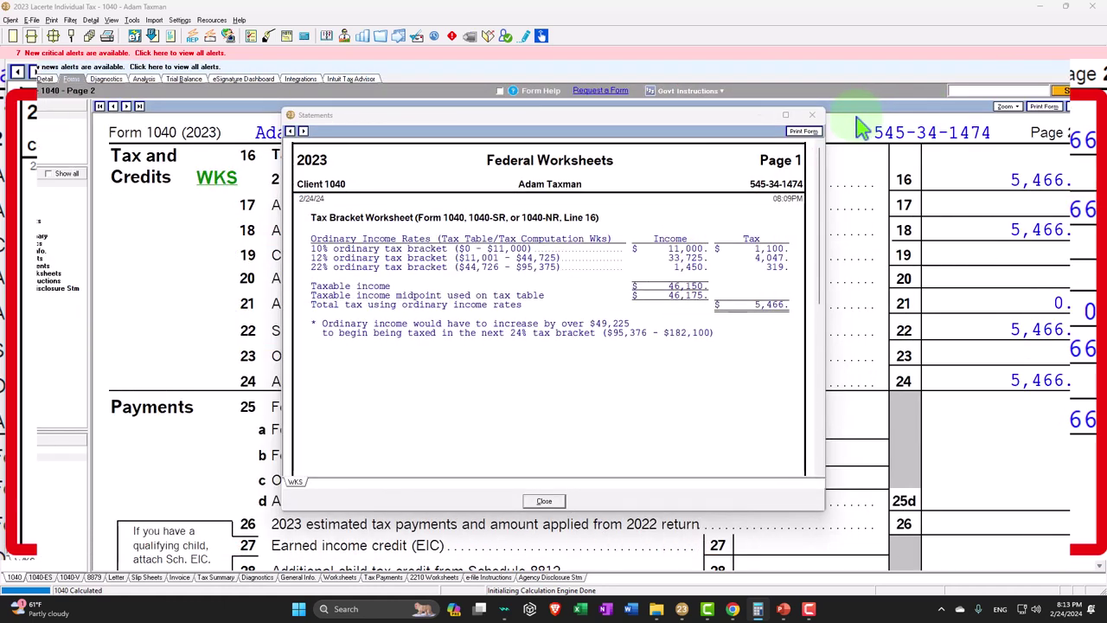
Close the Federal Worksheets window and select Tax Summary from the Form list
{"action": "left_click", "coordinate": [817, 121]}
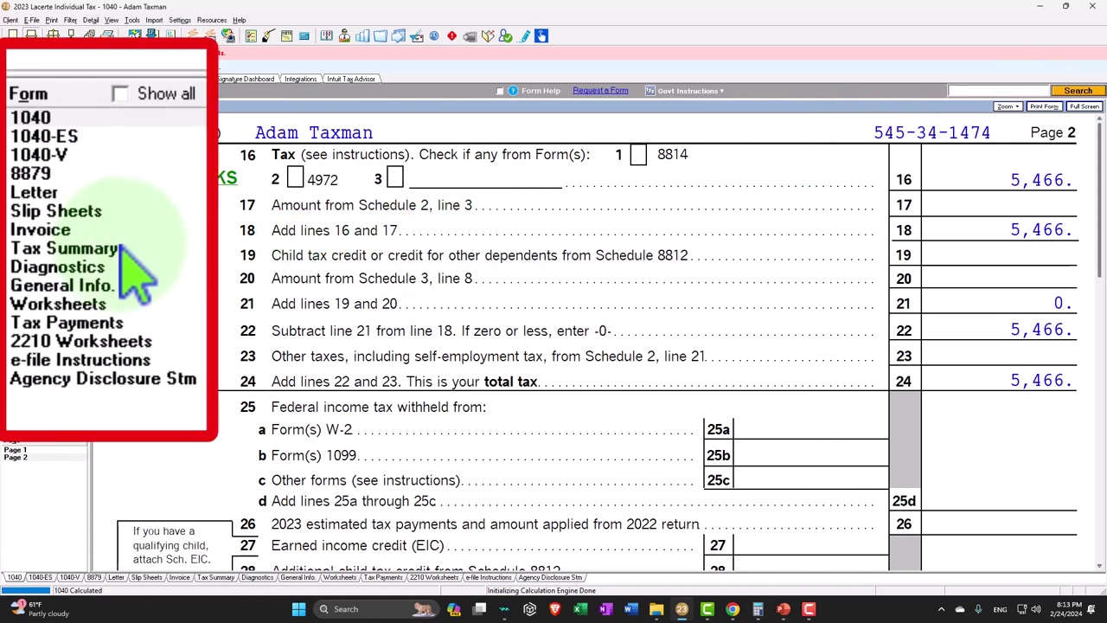
{"action": "left_click", "coordinate": [35, 217]}
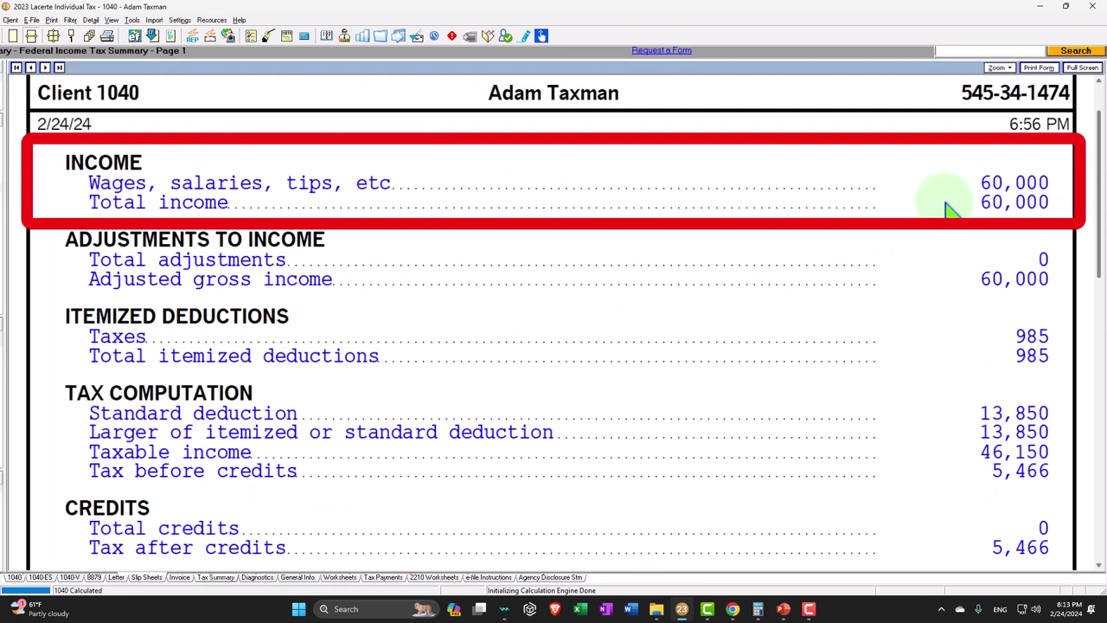
Scroll the Tax Summary to the 22.0% bracket and 11.8% effective rate, then return to Calculator
{"action": "scroll", "coordinate": [947, 210], "scroll_direction": "down", "scroll_amount": 1}
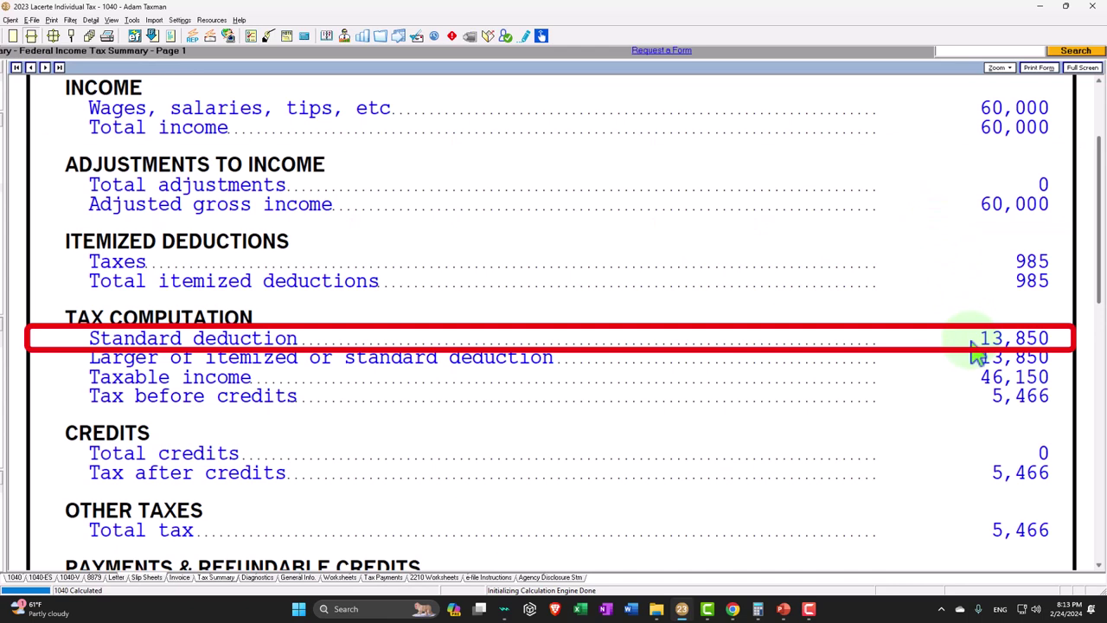
{"action": "scroll", "coordinate": [976, 353], "scroll_direction": "down", "scroll_amount": 1}
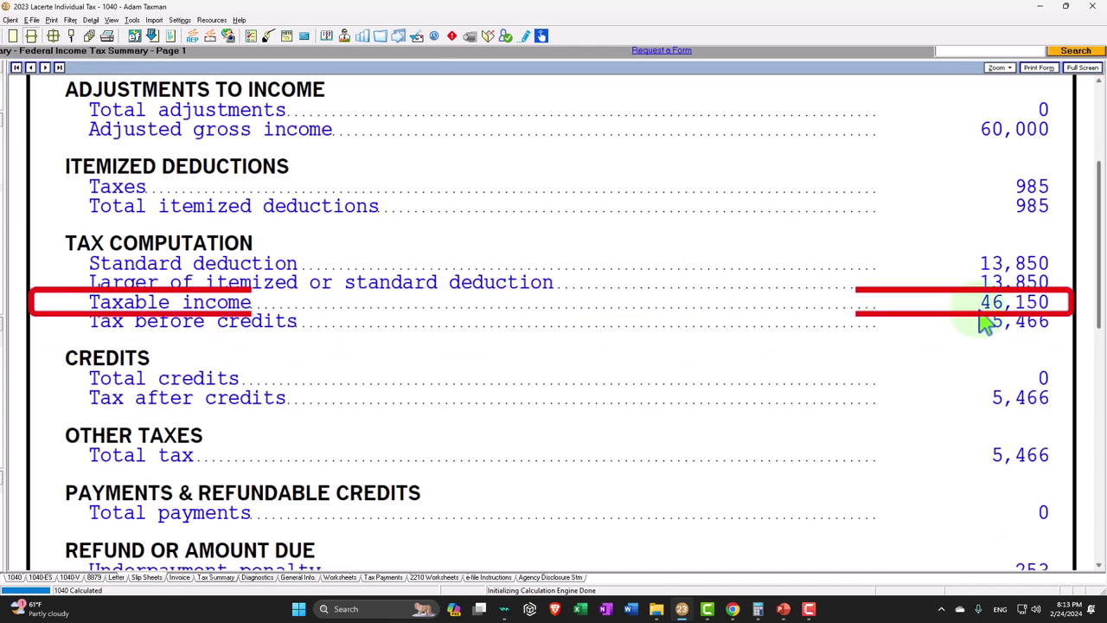
{"action": "scroll", "coordinate": [983, 321], "scroll_direction": "down", "scroll_amount": 1}
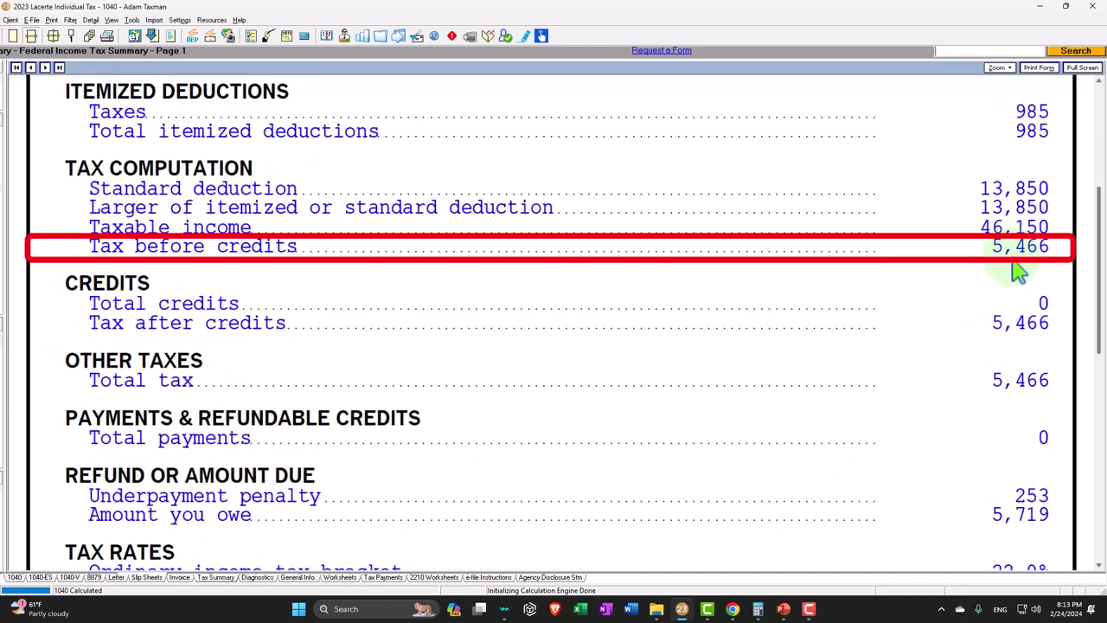
{"action": "scroll", "coordinate": [1019, 272], "scroll_direction": "down", "scroll_amount": 1}
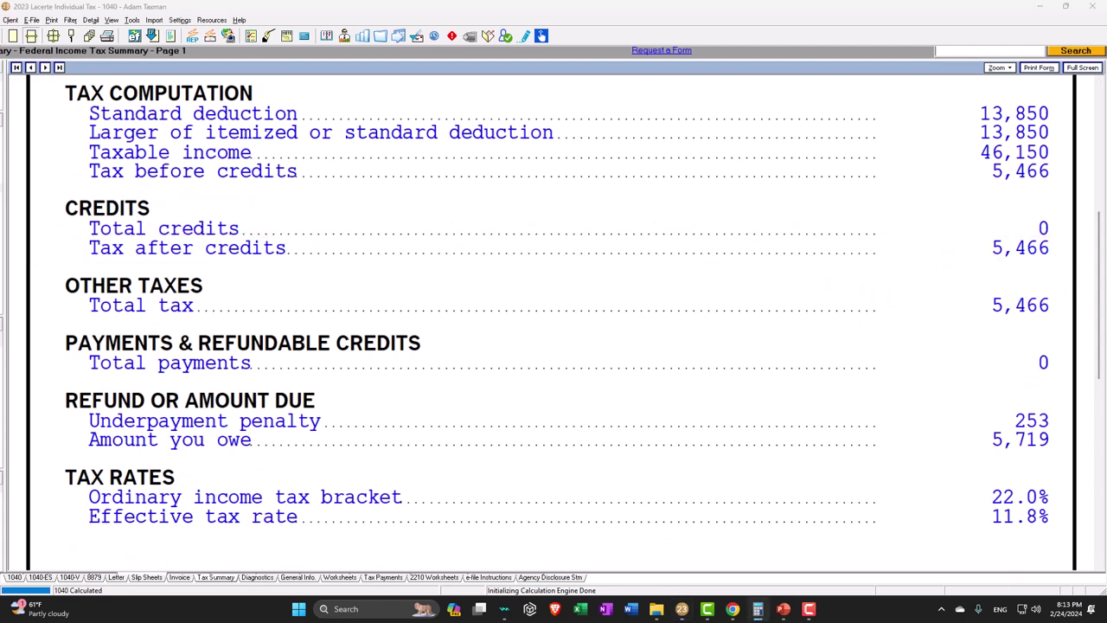
{"action": "key", "text": "alt+Tab"}
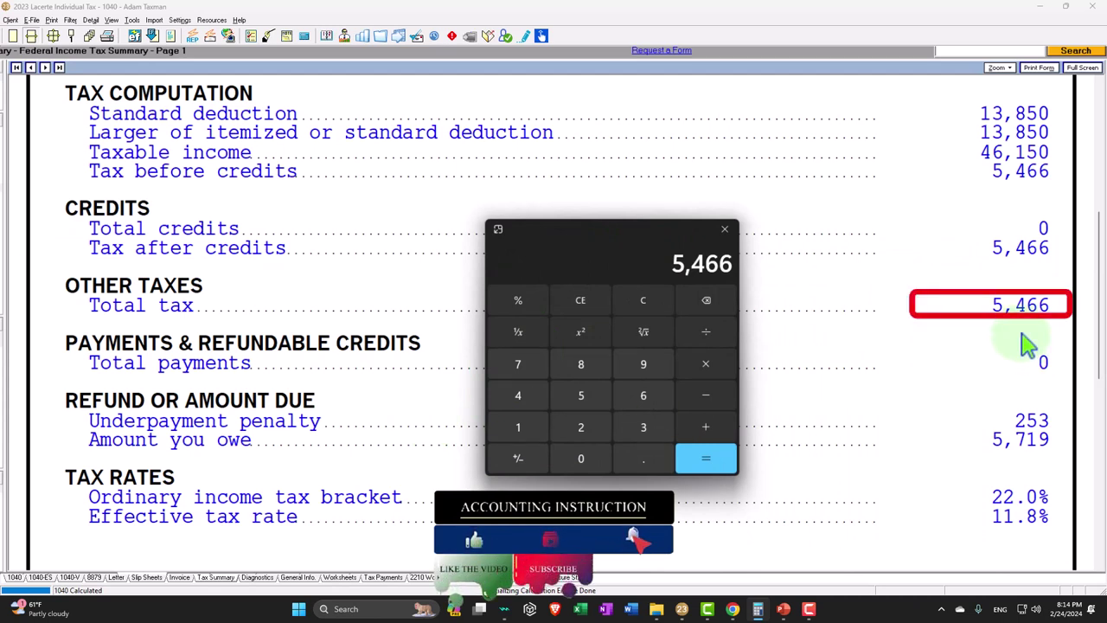
Divide total tax 5,466 by taxable income 46,150 to confirm the 11.8% effective rate
{"action": "left_click", "coordinate": [658, 302]}
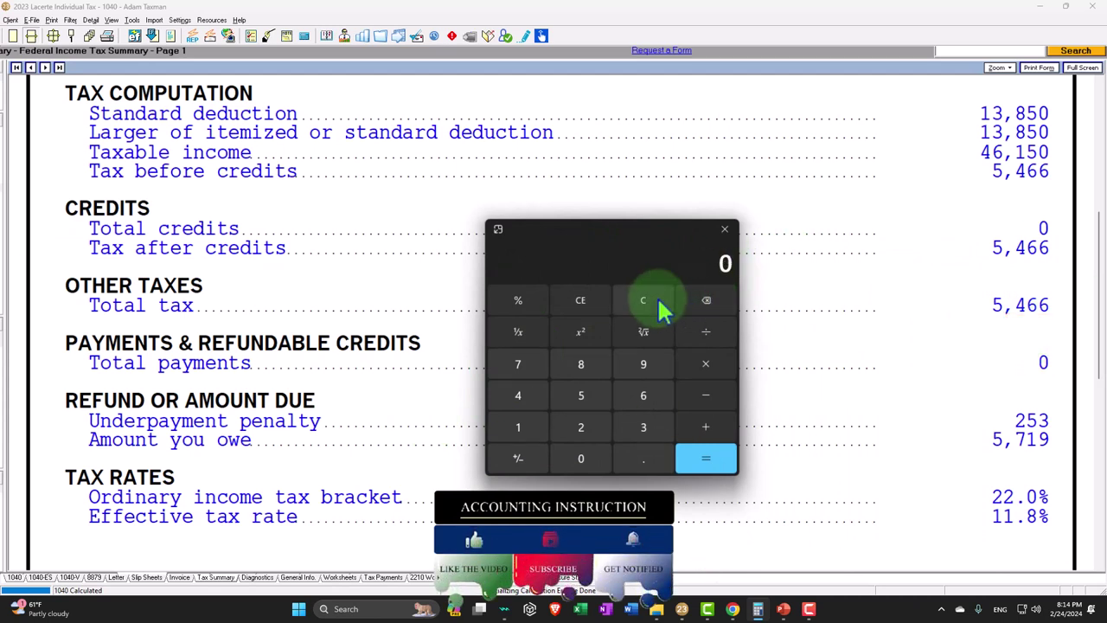
{"action": "type", "text": "5466"}
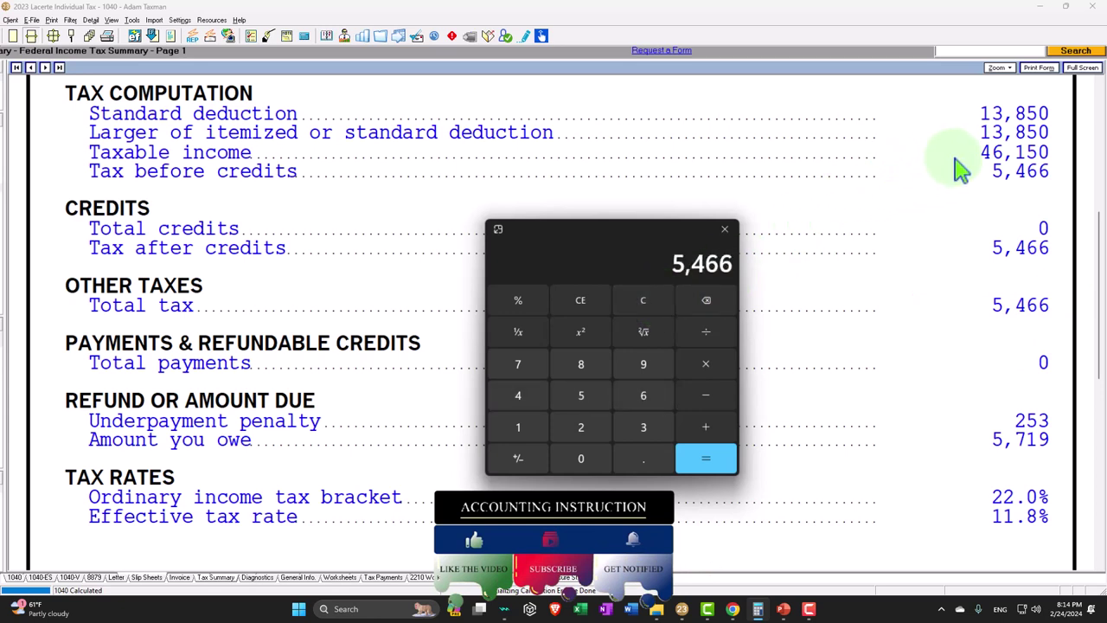
{"action": "key", "text": "Escape"}
{"action": "type", "text": "4615"}
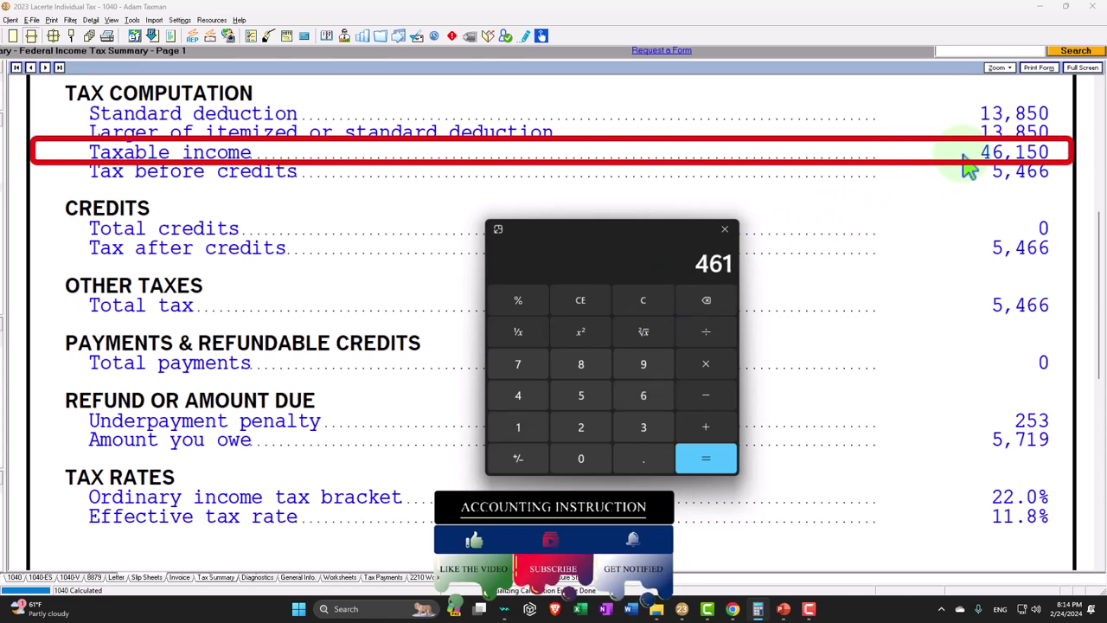
{"action": "key", "text": "BackSpace"}
{"action": "key", "text": "BackSpace"}
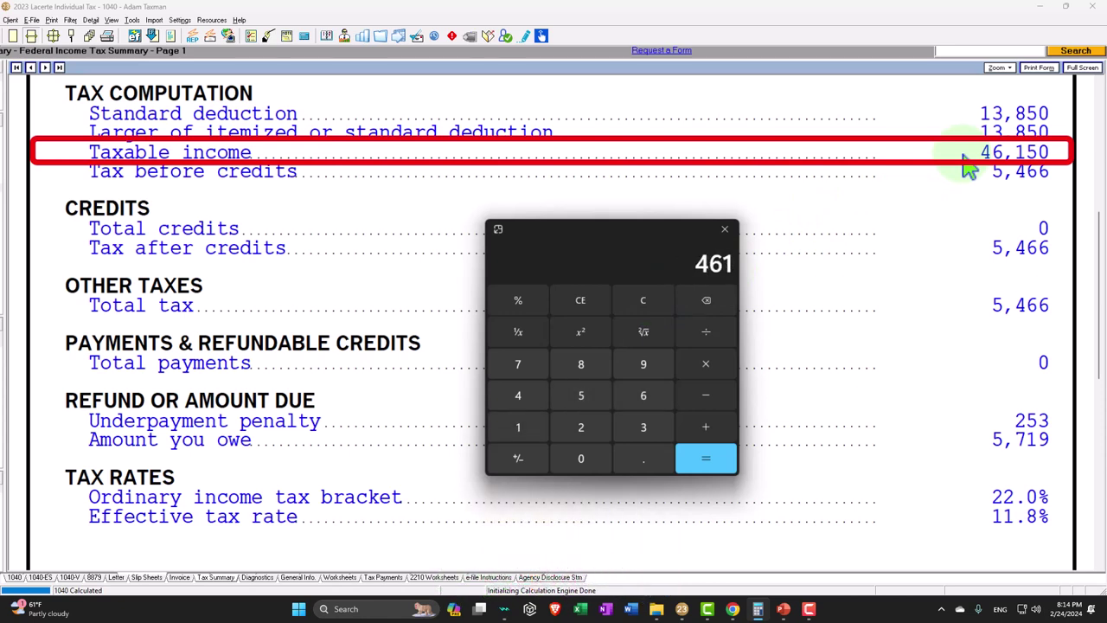
{"action": "type", "text": "150"}
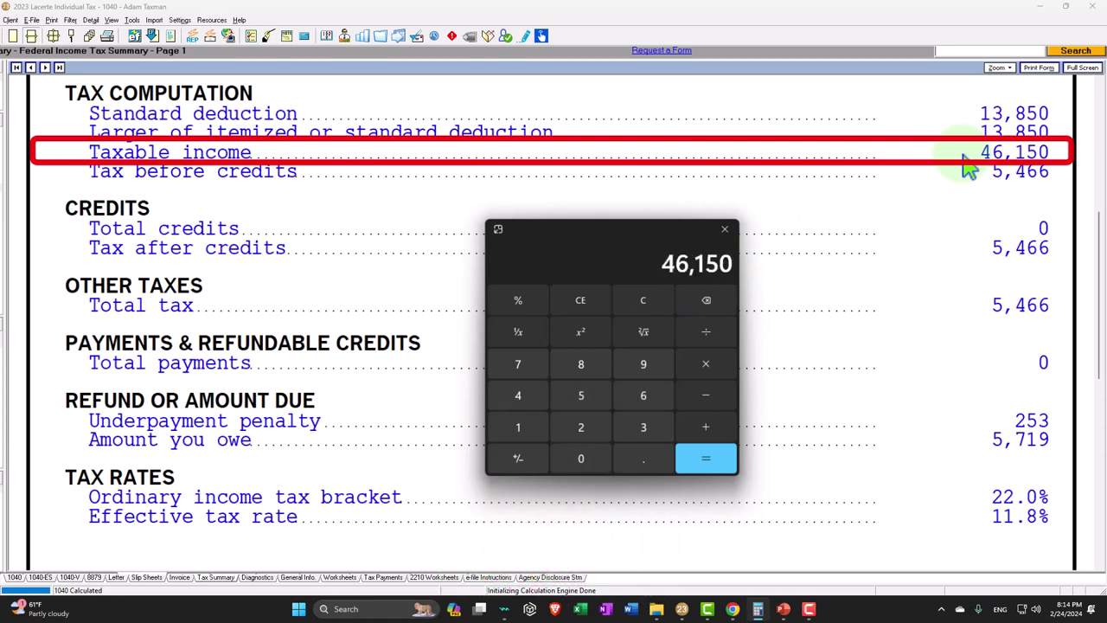
{"action": "key", "text": "Return"}
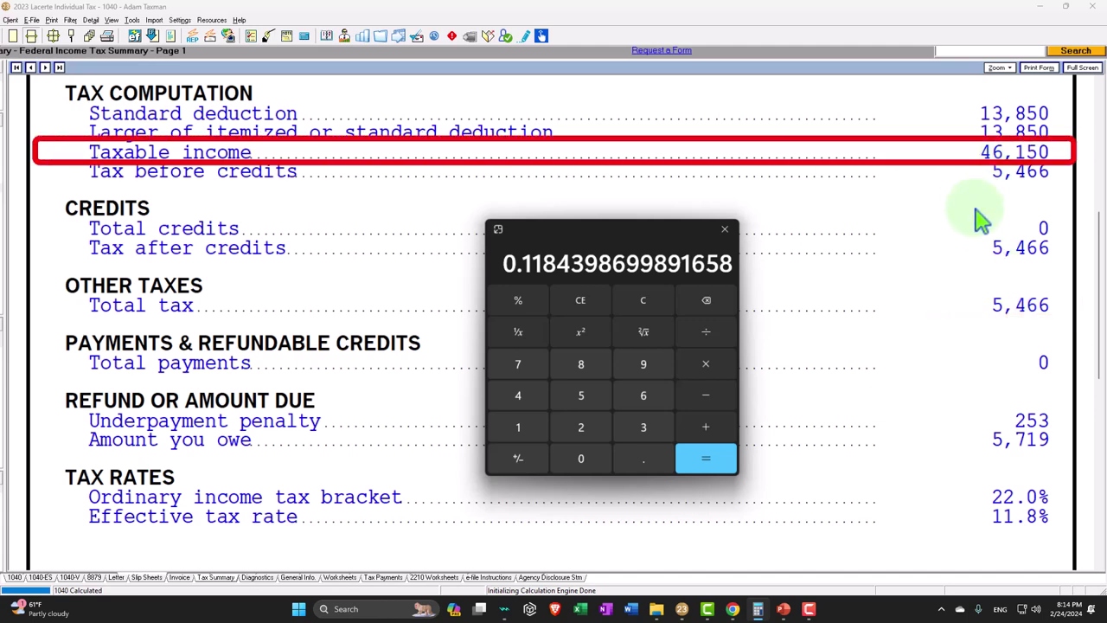
{"action": "scroll", "coordinate": [977, 217], "scroll_direction": "up", "scroll_amount": 5}
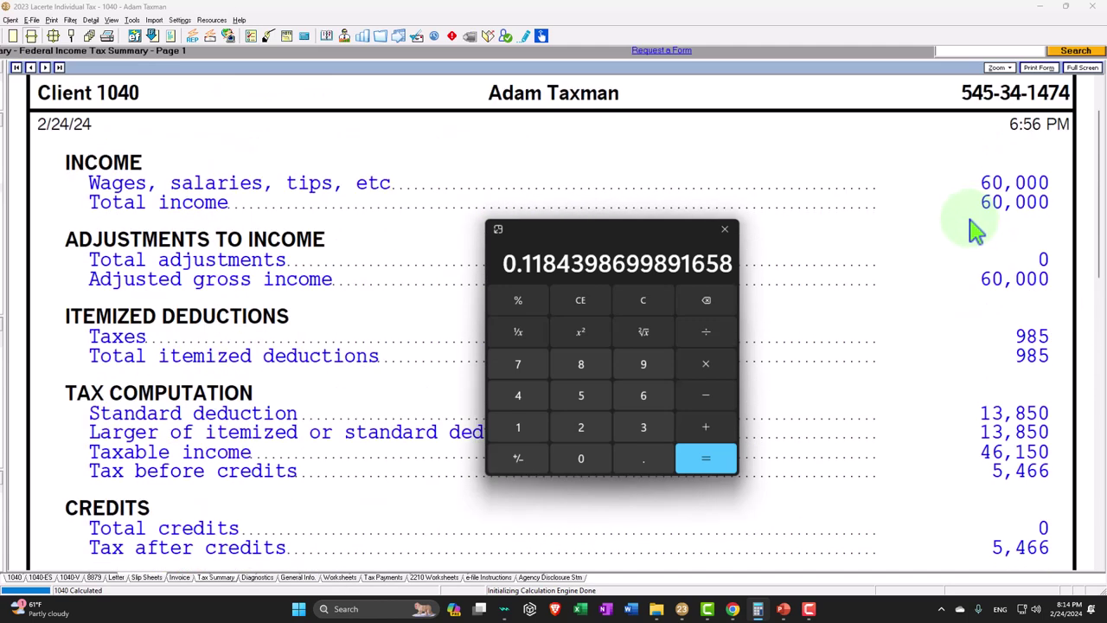
{"action": "scroll", "coordinate": [976, 231], "scroll_direction": "down", "scroll_amount": 5}
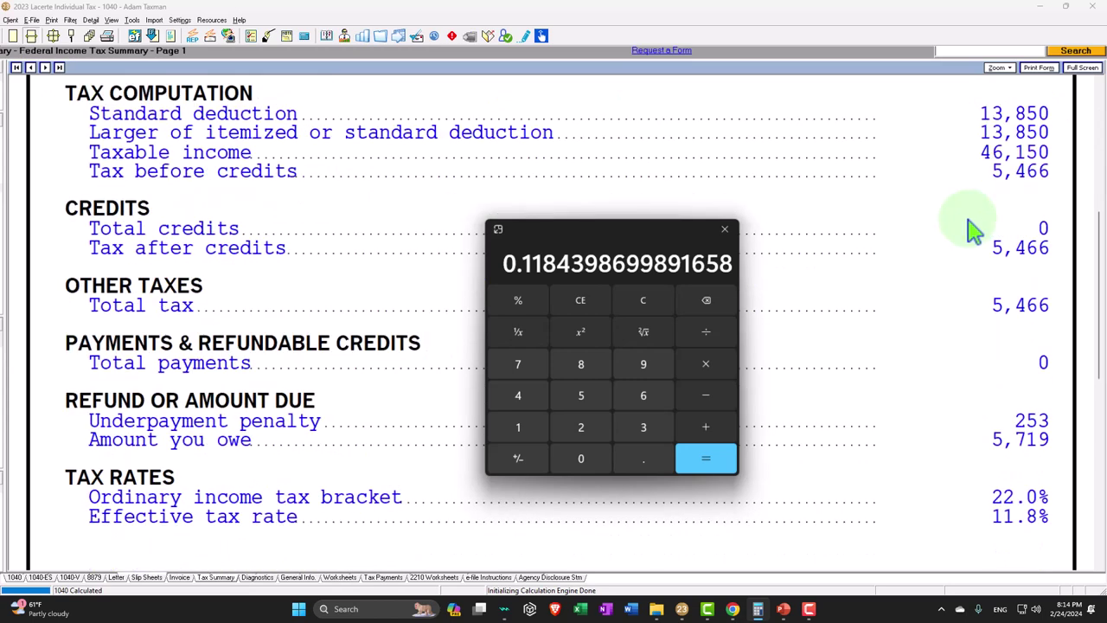
Divide 5,466 by the 60,000 AGI for 9.11%, then bring the Tax Summary forward
{"action": "left_click", "coordinate": [645, 299]}
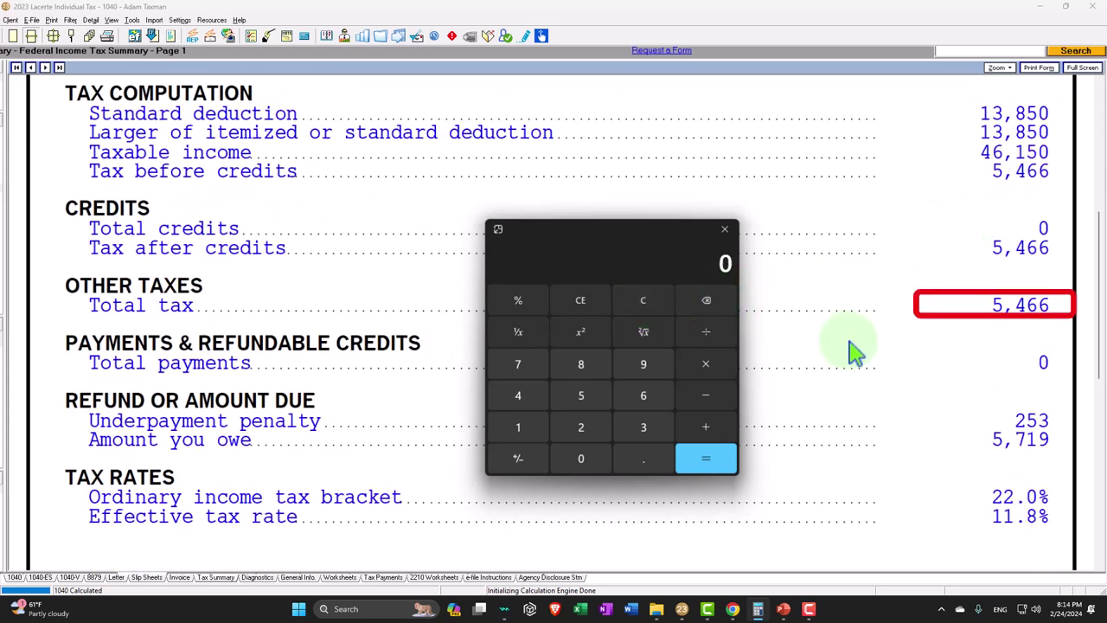
{"action": "type", "text": "5466"}
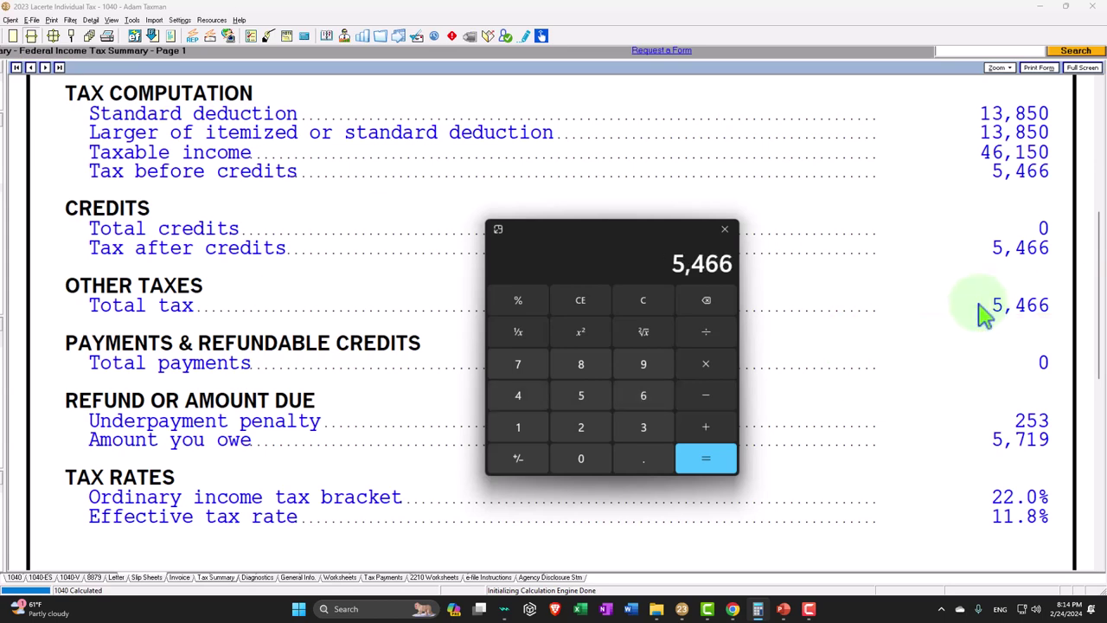
{"action": "scroll", "coordinate": [977, 310], "scroll_direction": "up", "scroll_amount": 5}
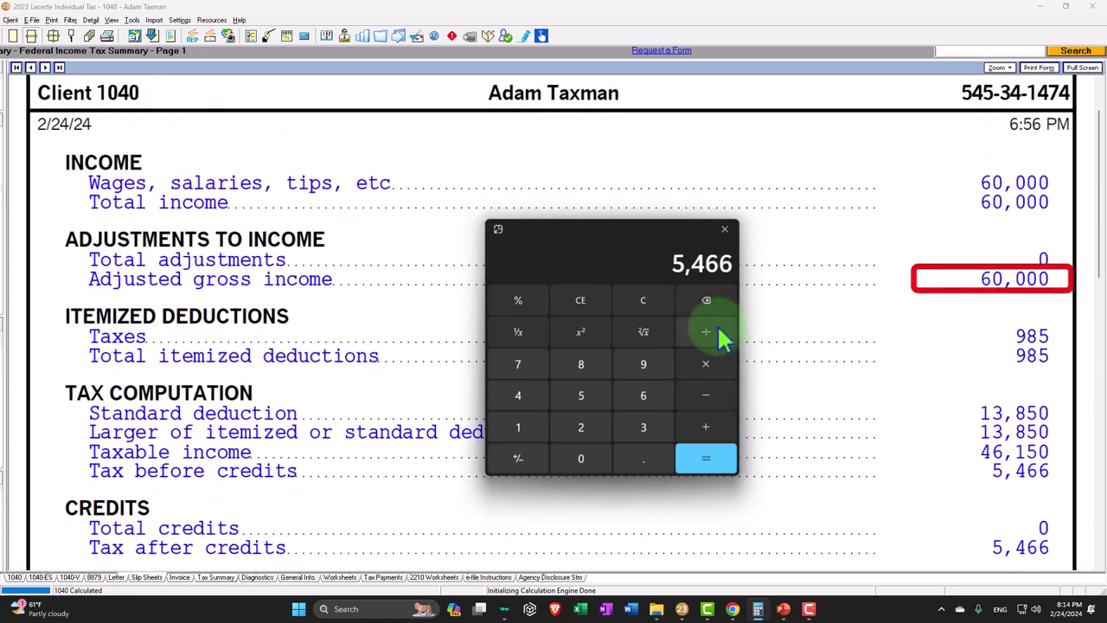
{"action": "type", "text": "600000"}
{"action": "key", "text": "Return"}
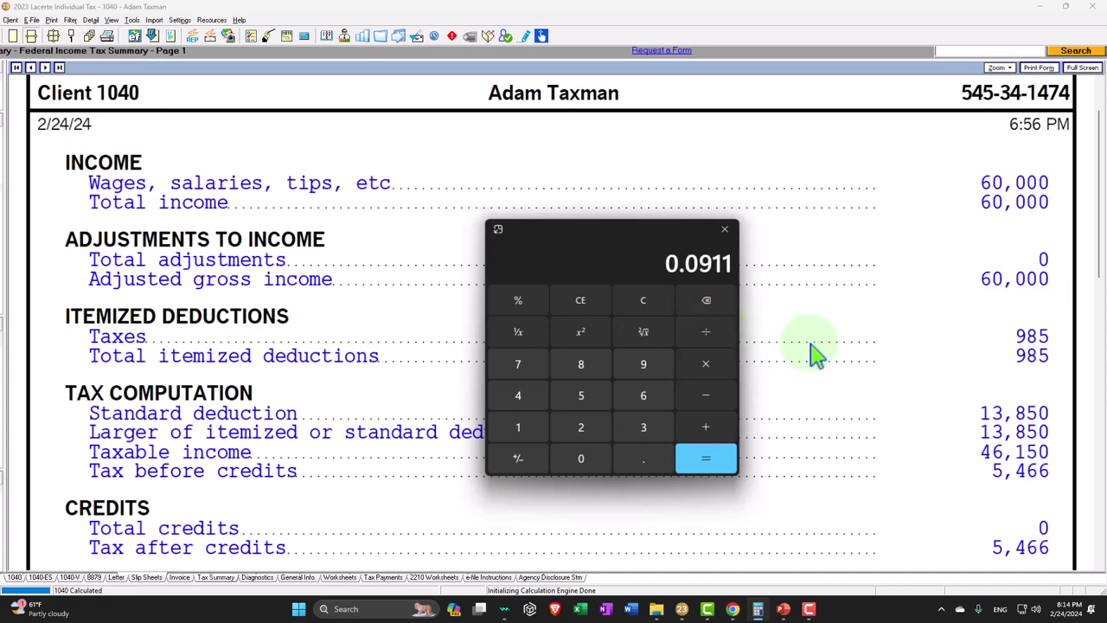
{"action": "scroll", "coordinate": [817, 353], "scroll_direction": "down", "scroll_amount": 1}
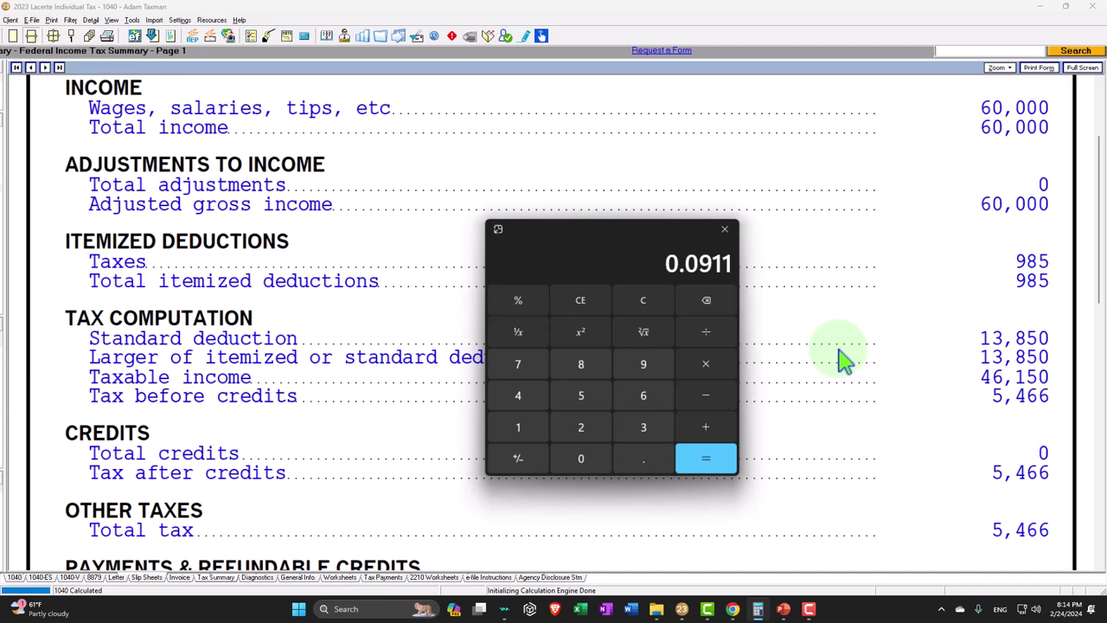
{"action": "scroll", "coordinate": [844, 359], "scroll_direction": "down", "scroll_amount": 4}
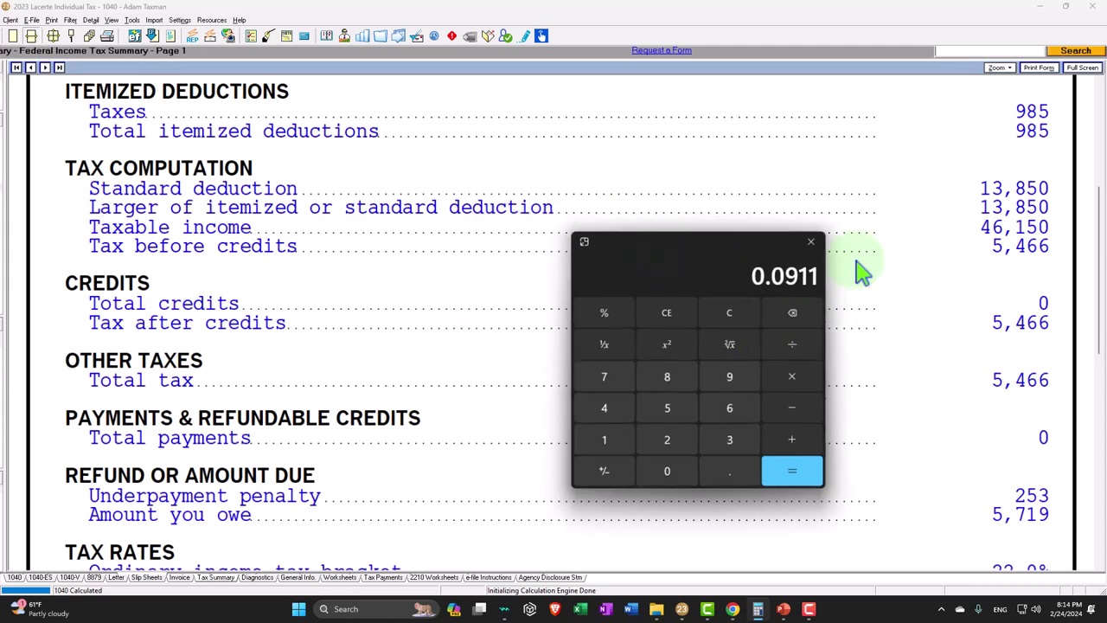
{"action": "left_click", "coordinate": [848, 281]}
{"action": "scroll", "coordinate": [796, 372], "scroll_direction": "down", "scroll_amount": 2}
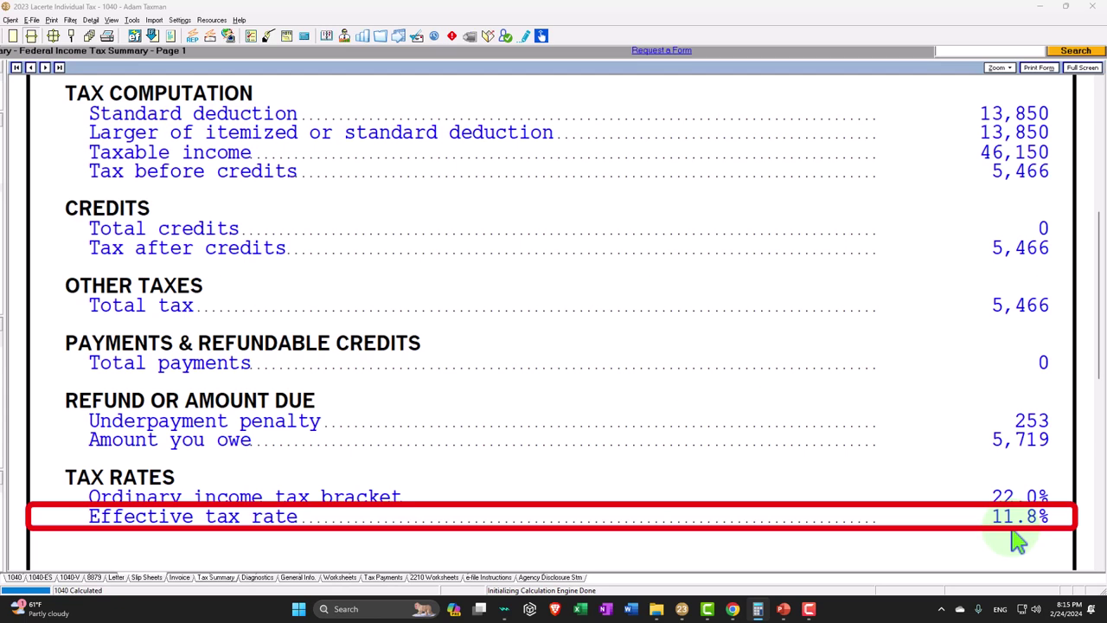
Compute 50,000 × .118 to estimate 5,900 tax, then clear and close Calculator
{"action": "key", "text": "alt+Tab"}
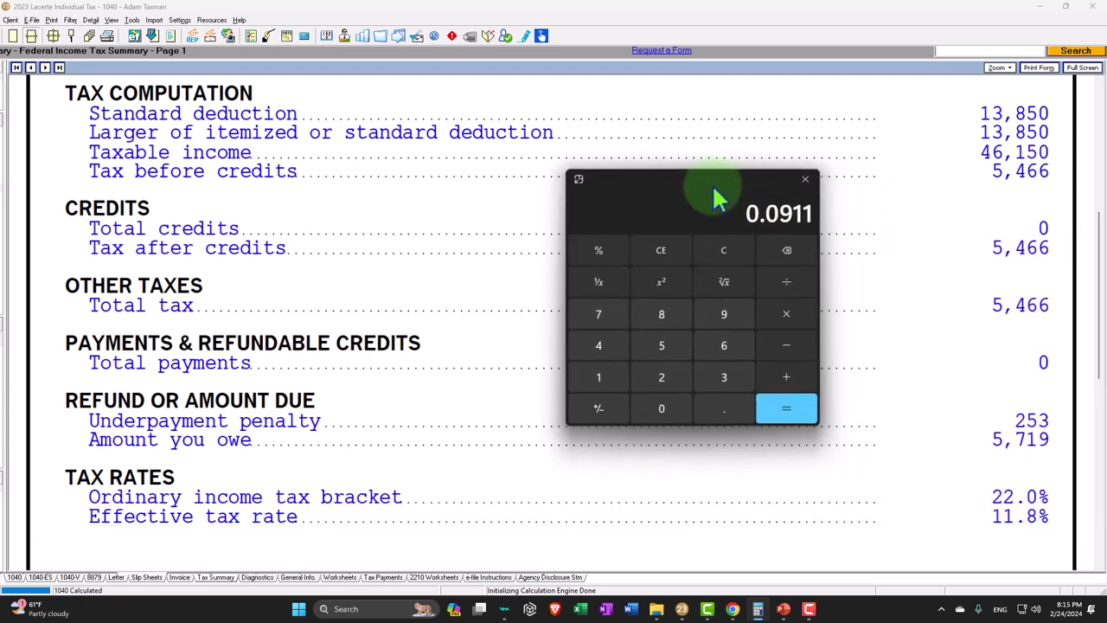
{"action": "left_click", "coordinate": [738, 253]}
{"action": "type", "text": "500000"}
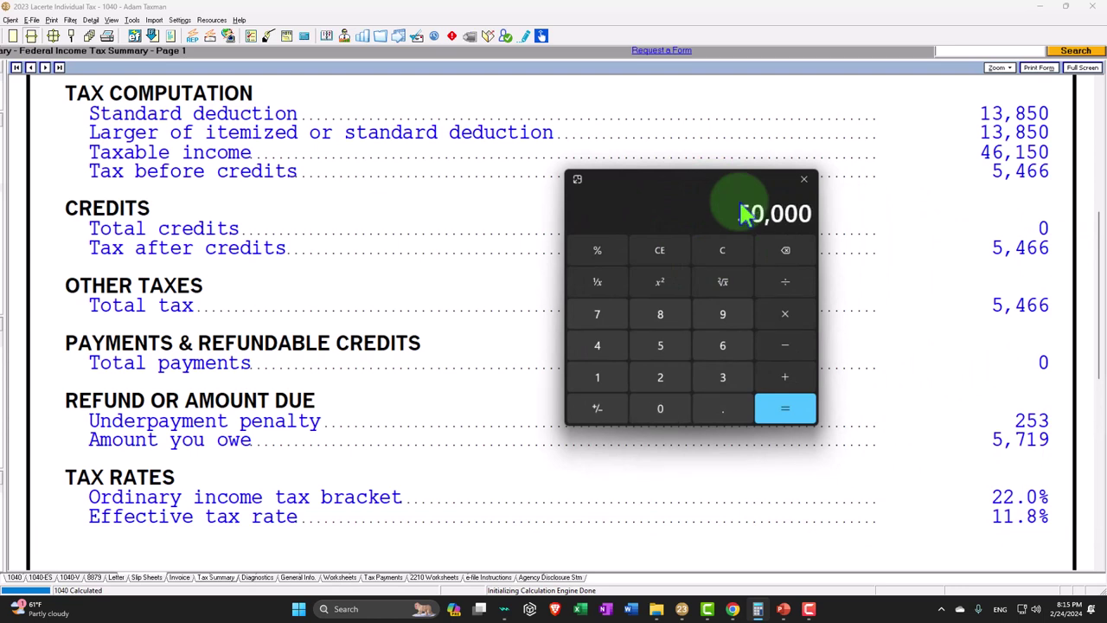
{"action": "type", "text": ".118"}
{"action": "key", "text": "Return"}
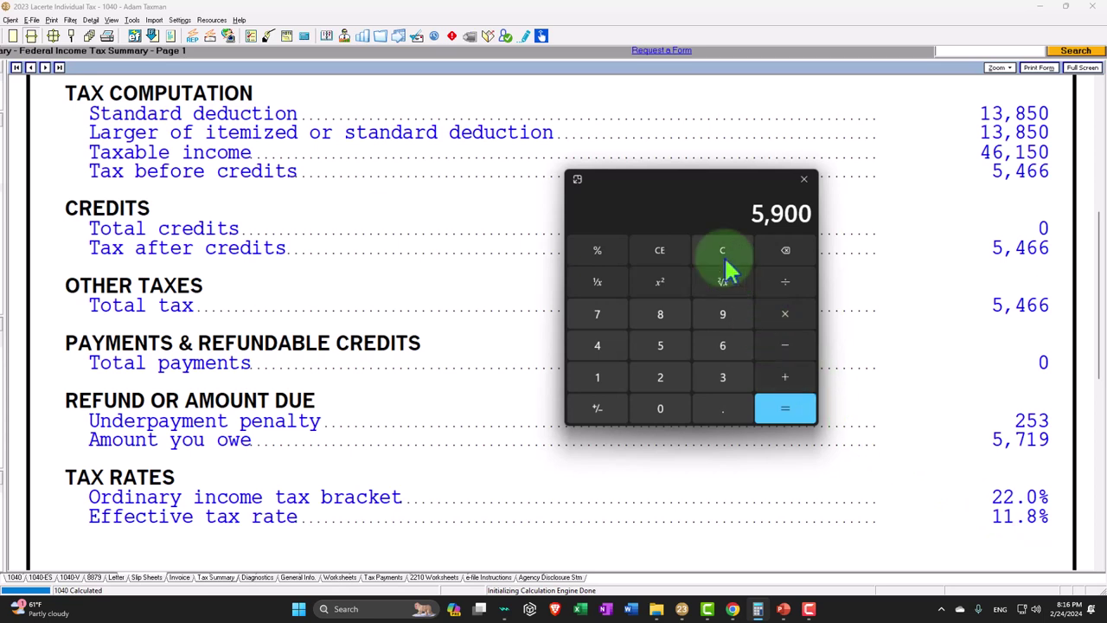
{"action": "left_click_drag", "start_coordinate": [681, 189], "coordinate": [994, 227]}
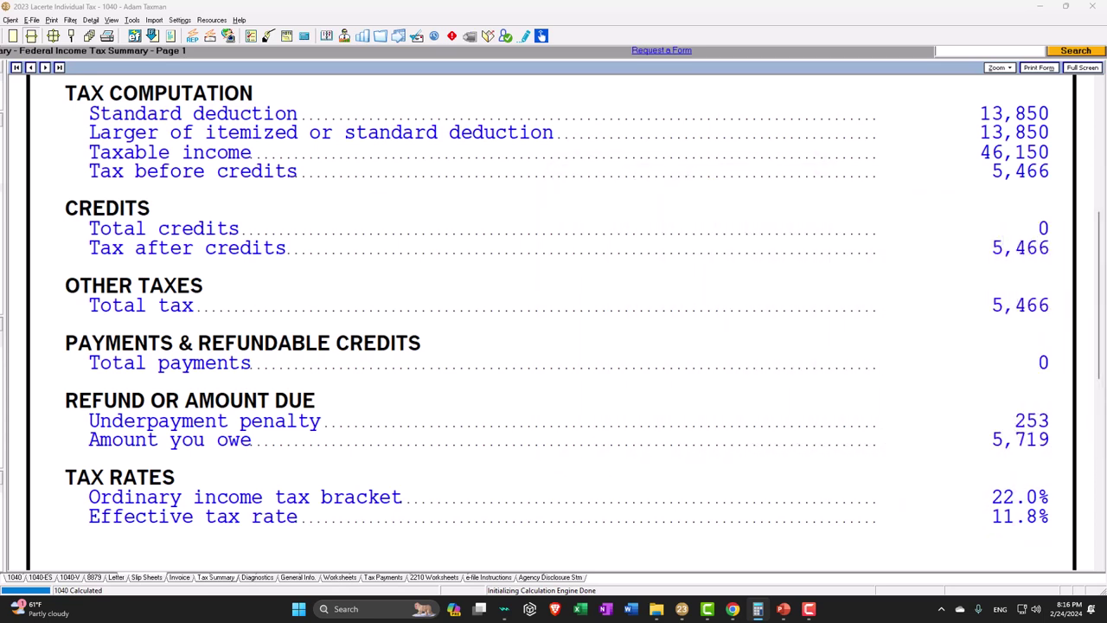
{"action": "left_click_drag", "start_coordinate": [873, 216], "coordinate": [634, 224]}
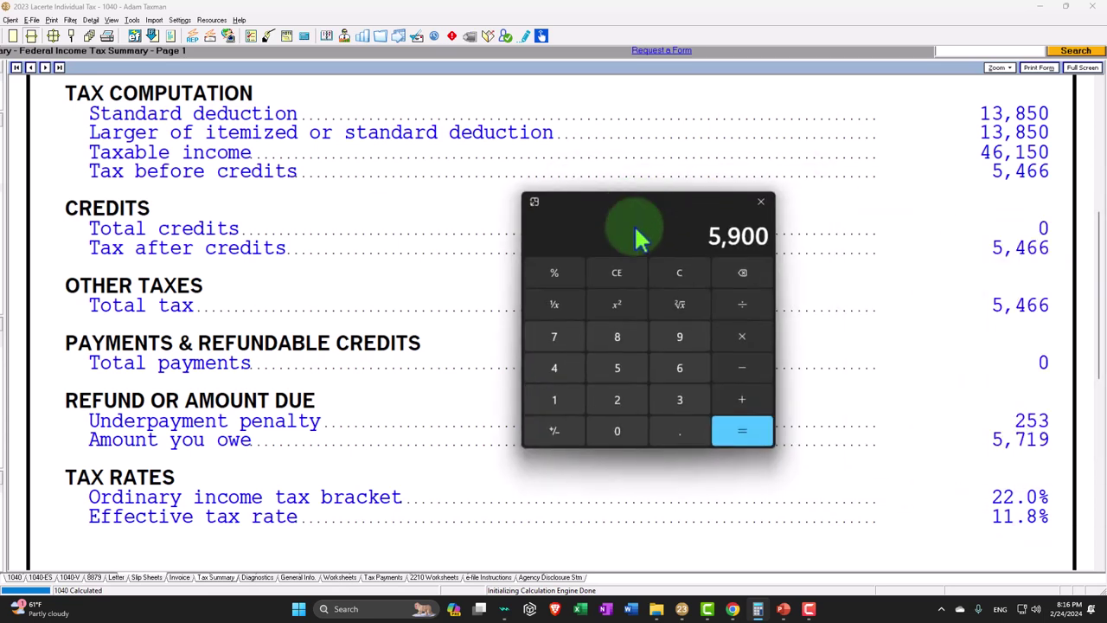
{"action": "left_click", "coordinate": [679, 275]}
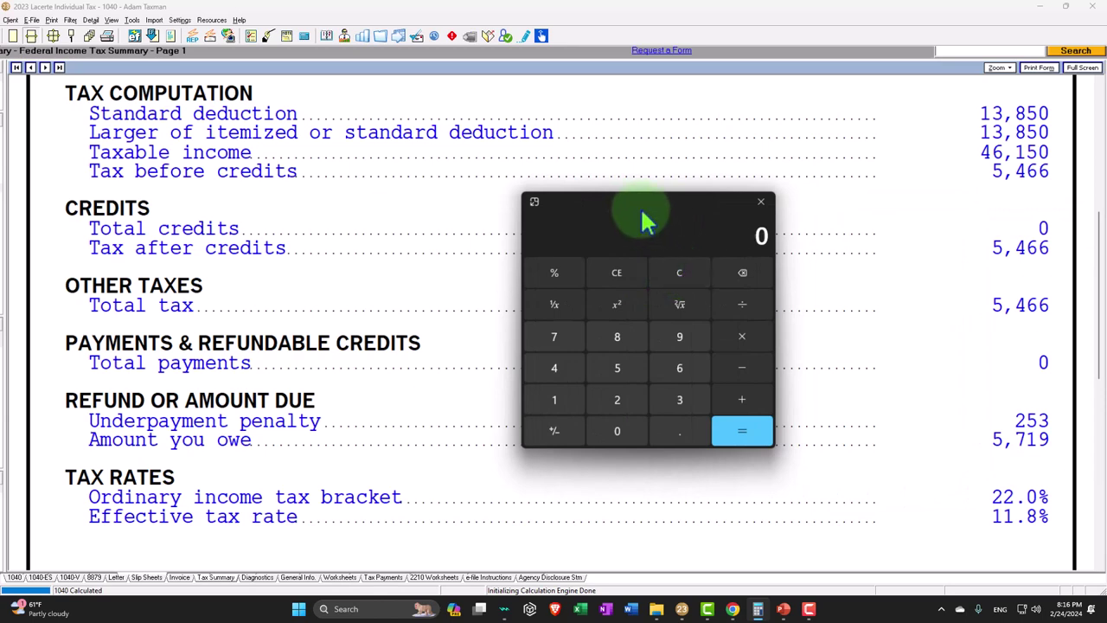
{"action": "key", "text": "alt+F4"}
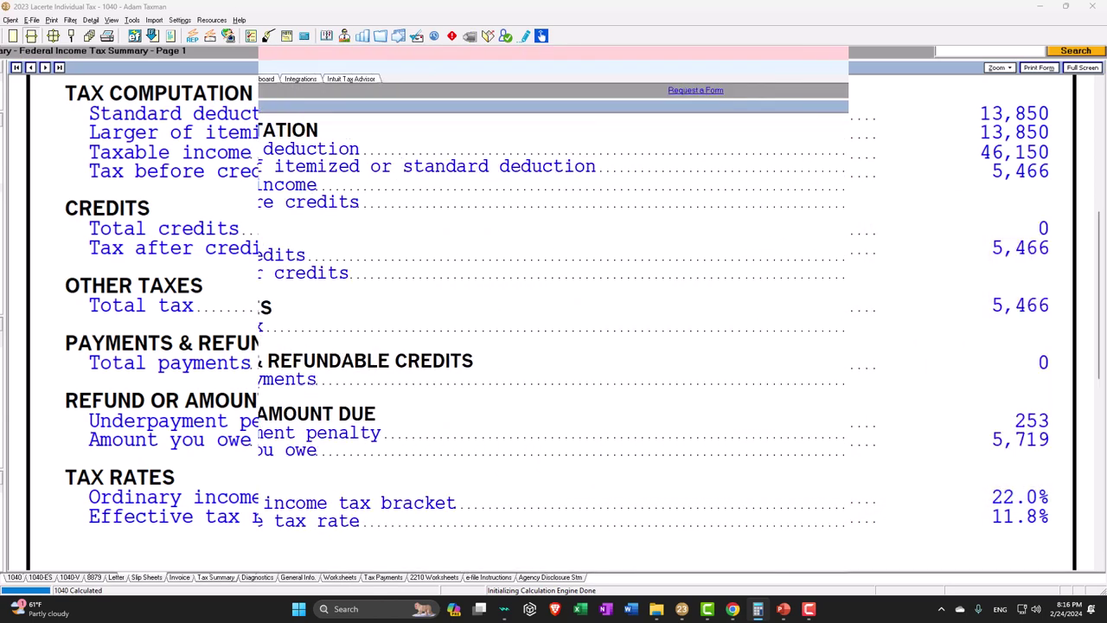
Enter 100,000 as W-2 wages on the Detail screen and view the recalculated Tax Summary
{"action": "left_click", "coordinate": [43, 77]}
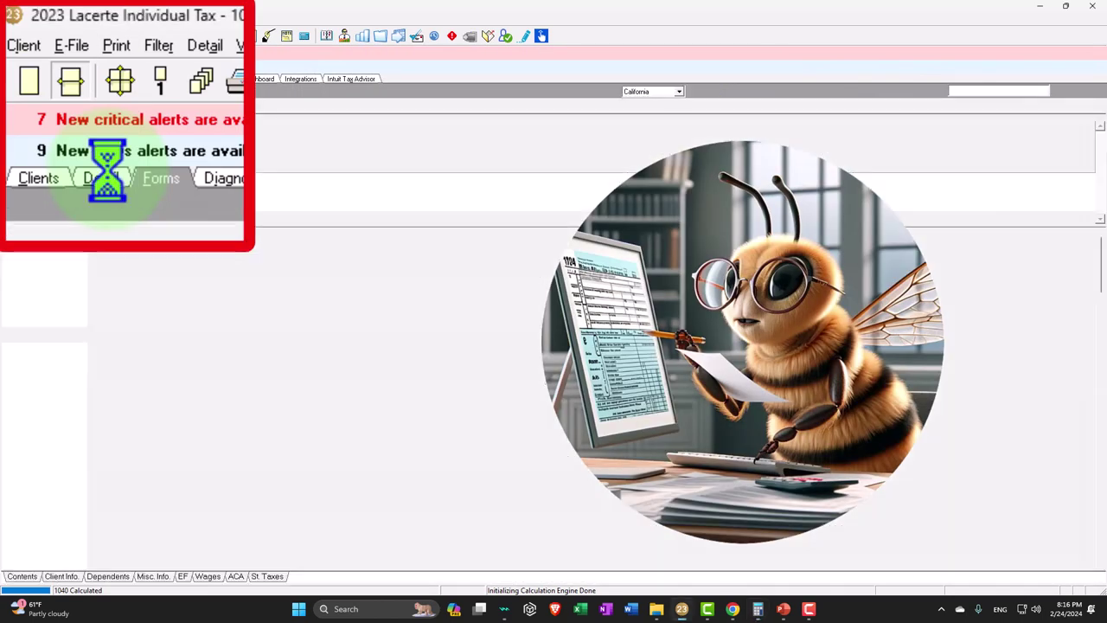
{"action": "left_click", "coordinate": [613, 180]}
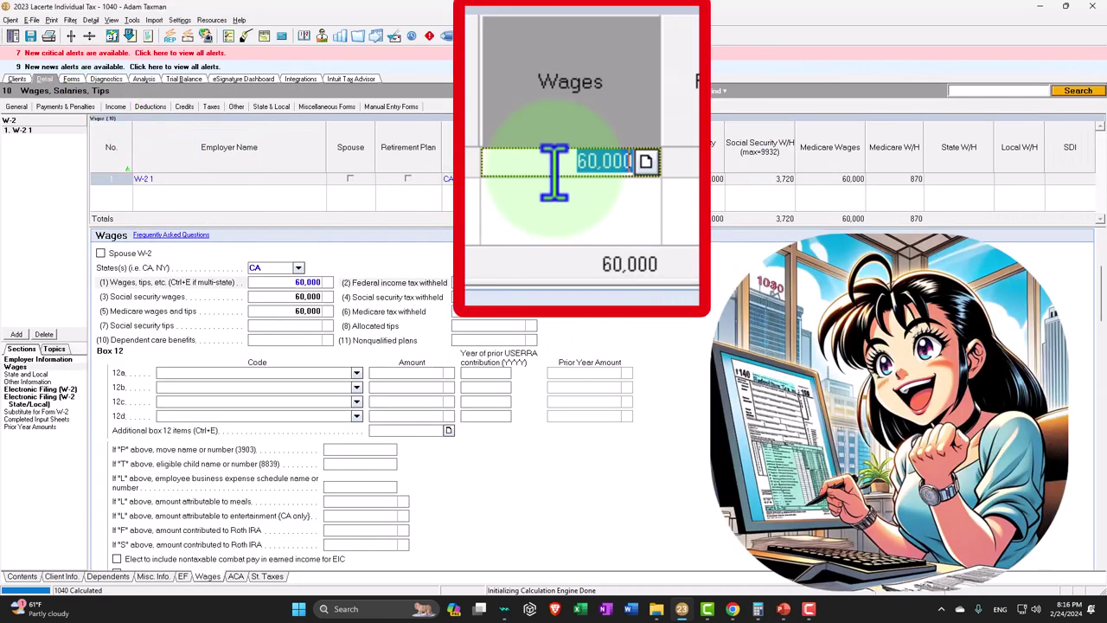
{"action": "type", "text": "1"}
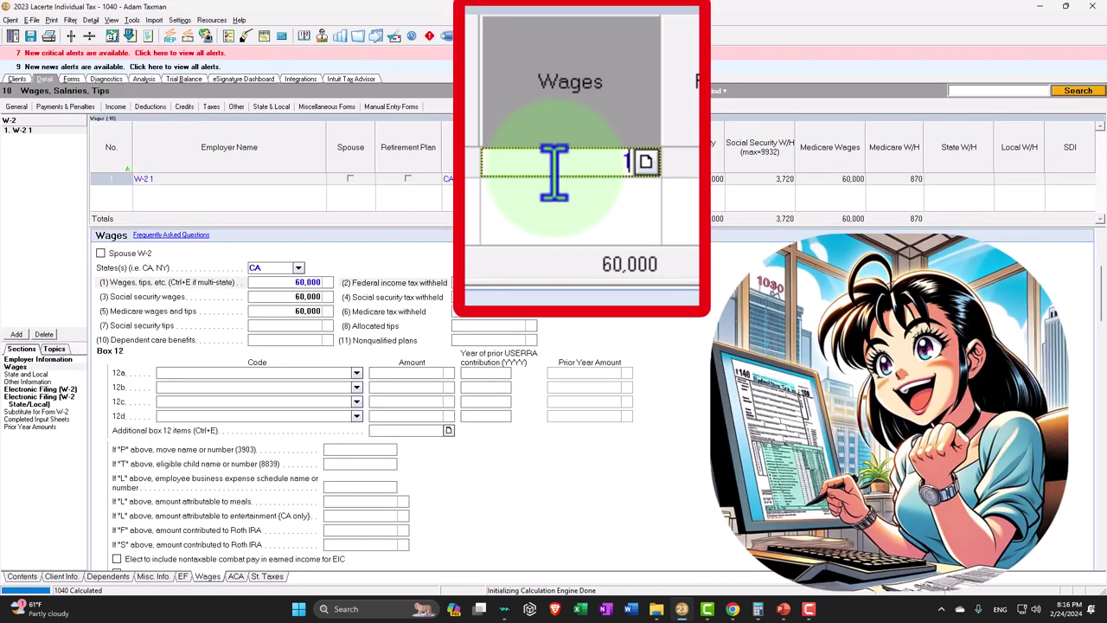
{"action": "type", "text": "00,000"}
{"action": "key", "text": "Tab"}
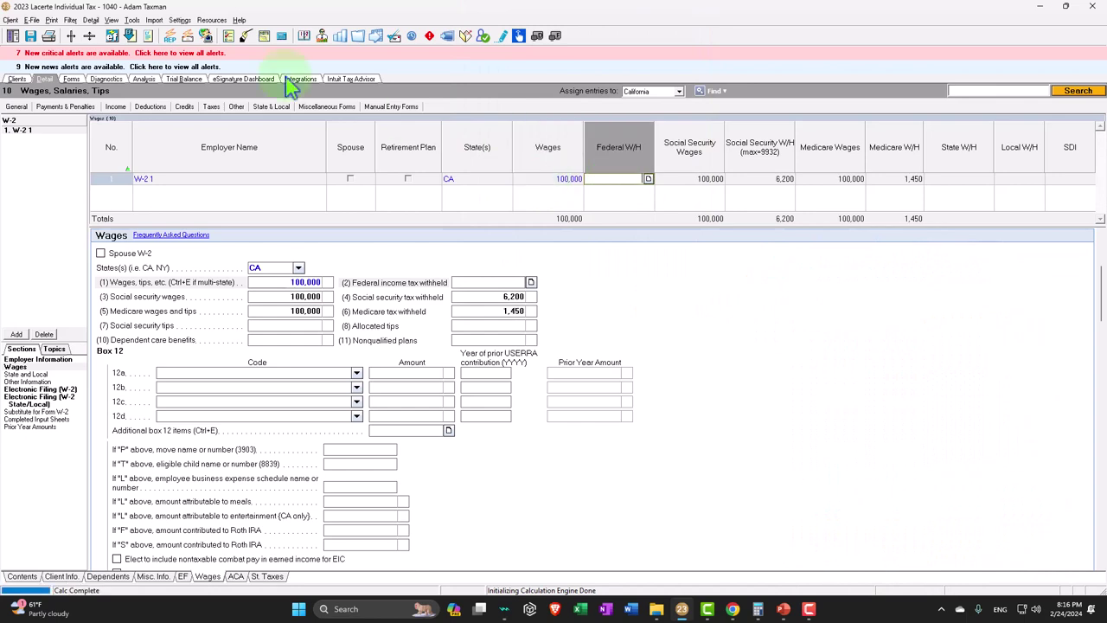
{"action": "left_click", "coordinate": [71, 79]}
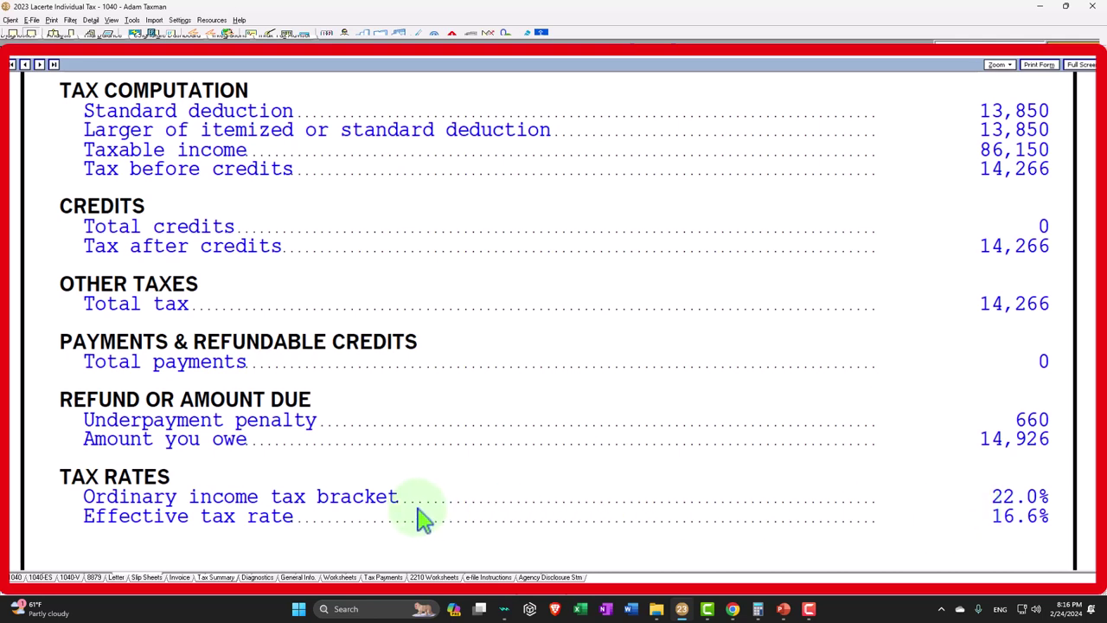
Review the 660 penalty and 14,926 owed, then exit the Tax Summary's full-screen view
{"action": "scroll", "coordinate": [422, 518], "scroll_direction": "down", "scroll_amount": 1}
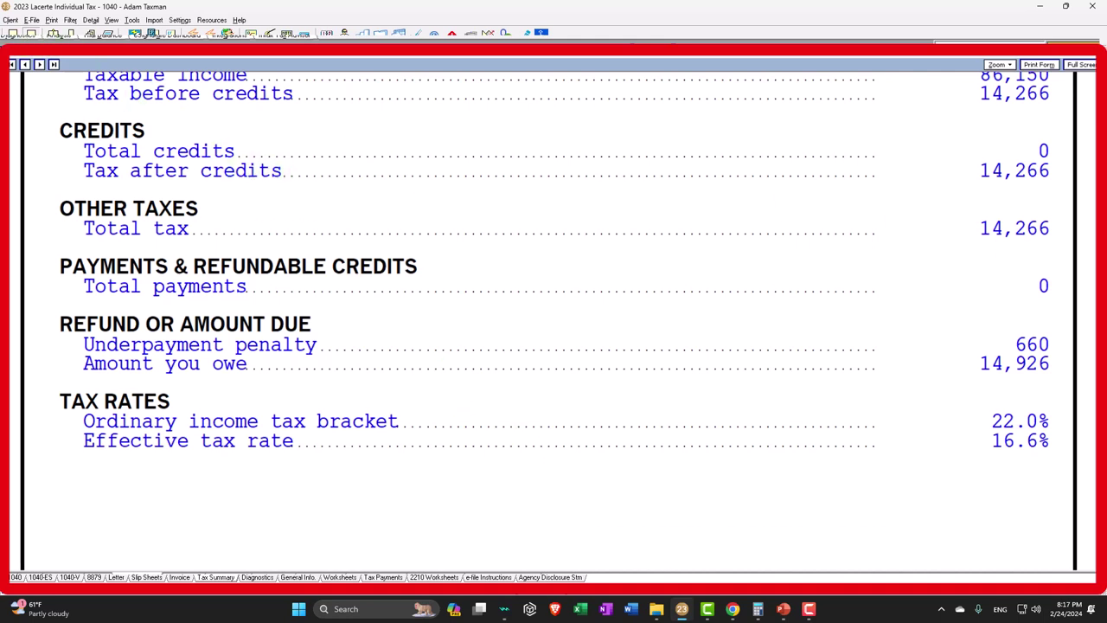
{"action": "key", "text": "Escape"}
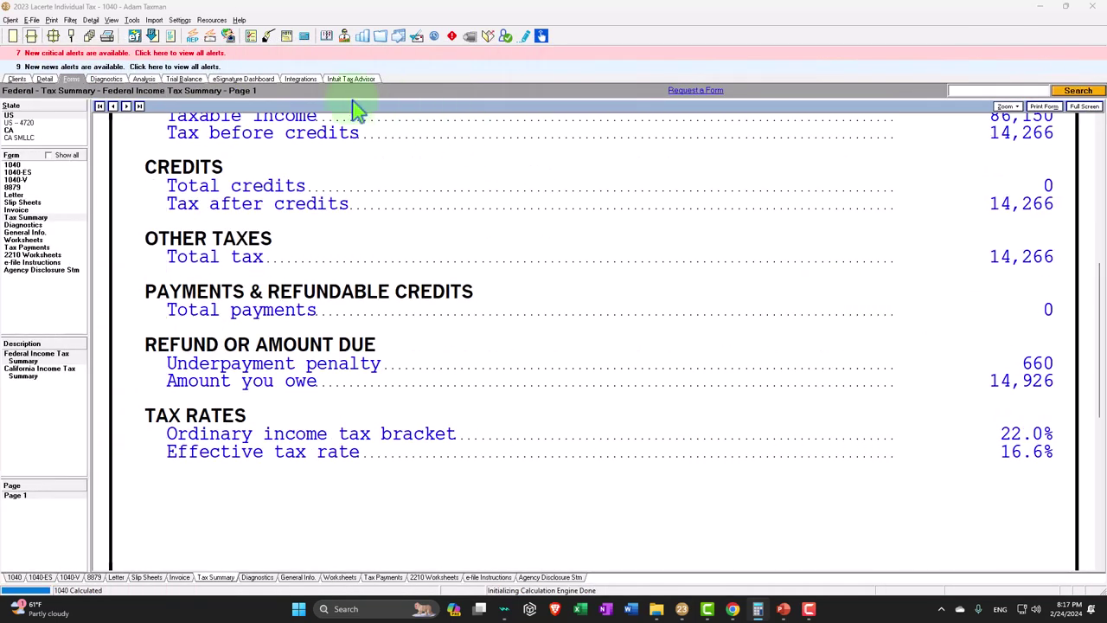
Change the W-2 wages to 200,000 and view the recalculated Federal Tax Summary
{"action": "left_click", "coordinate": [44, 79]}
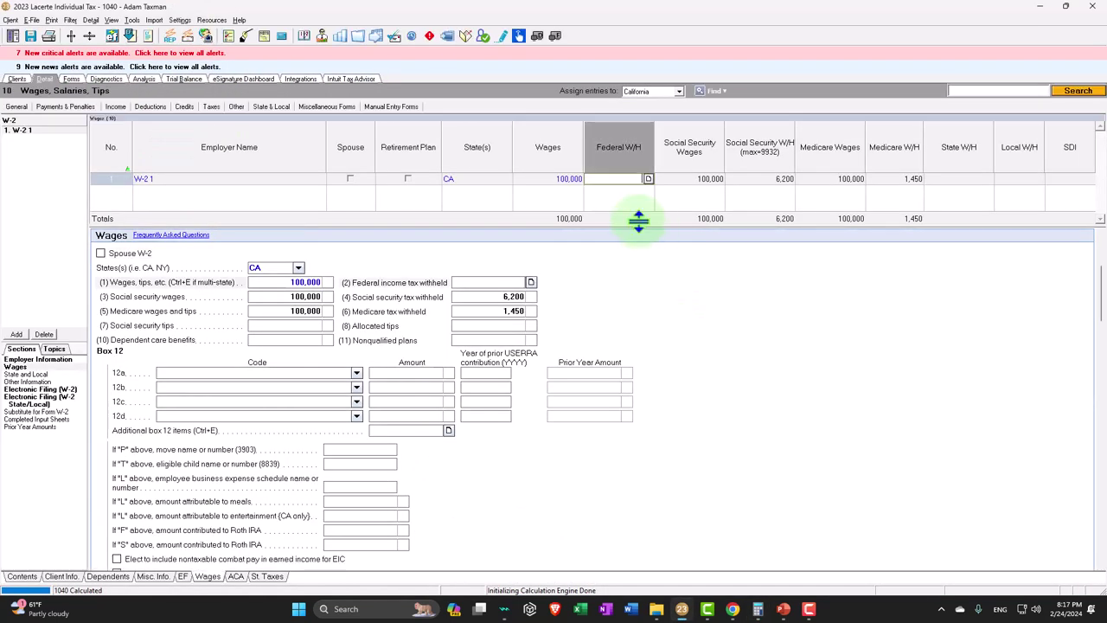
{"action": "left_click", "coordinate": [569, 179]}
{"action": "type", "text": "200,000"}
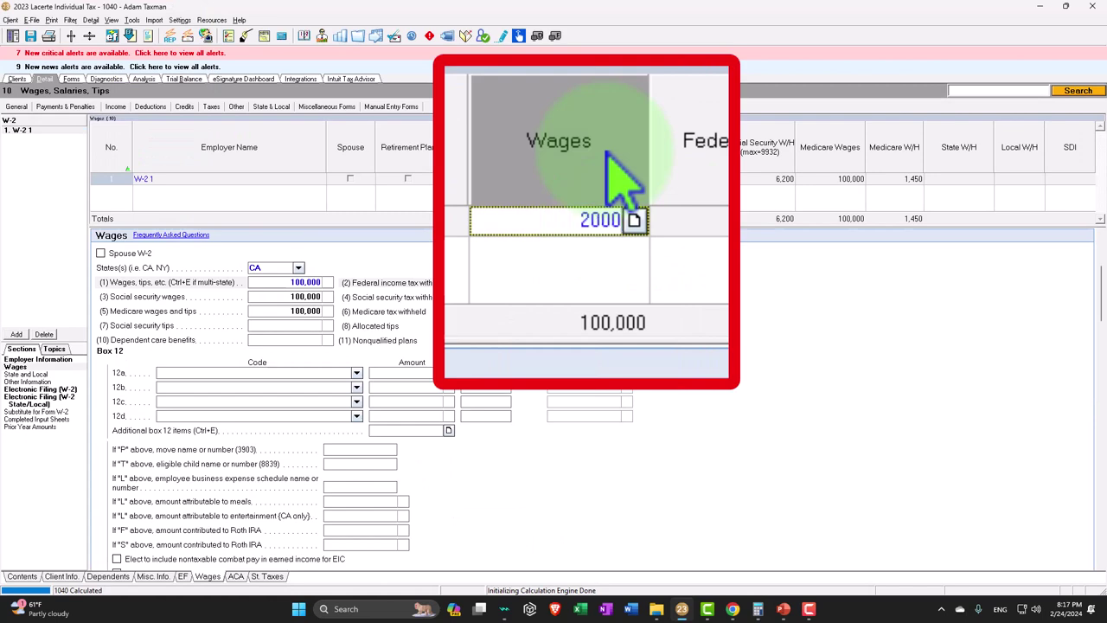
{"action": "key", "text": "Tab"}
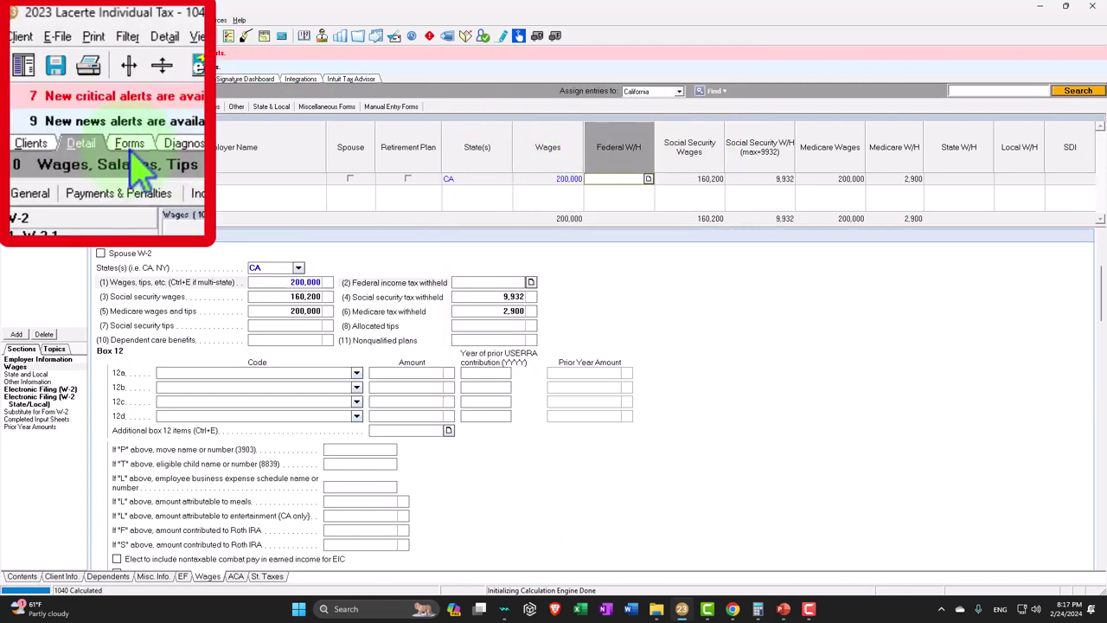
{"action": "left_click", "coordinate": [71, 79]}
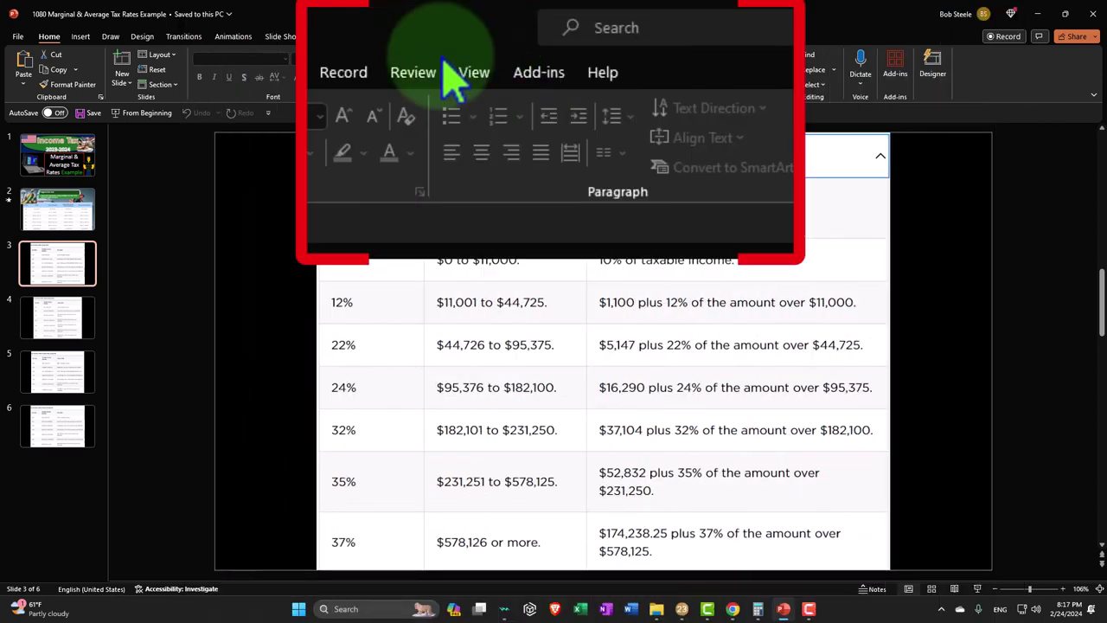
Compare with the Single filers slide, ending on slide 4's 2023 married filing jointly brackets
{"action": "left_click", "coordinate": [57, 318]}
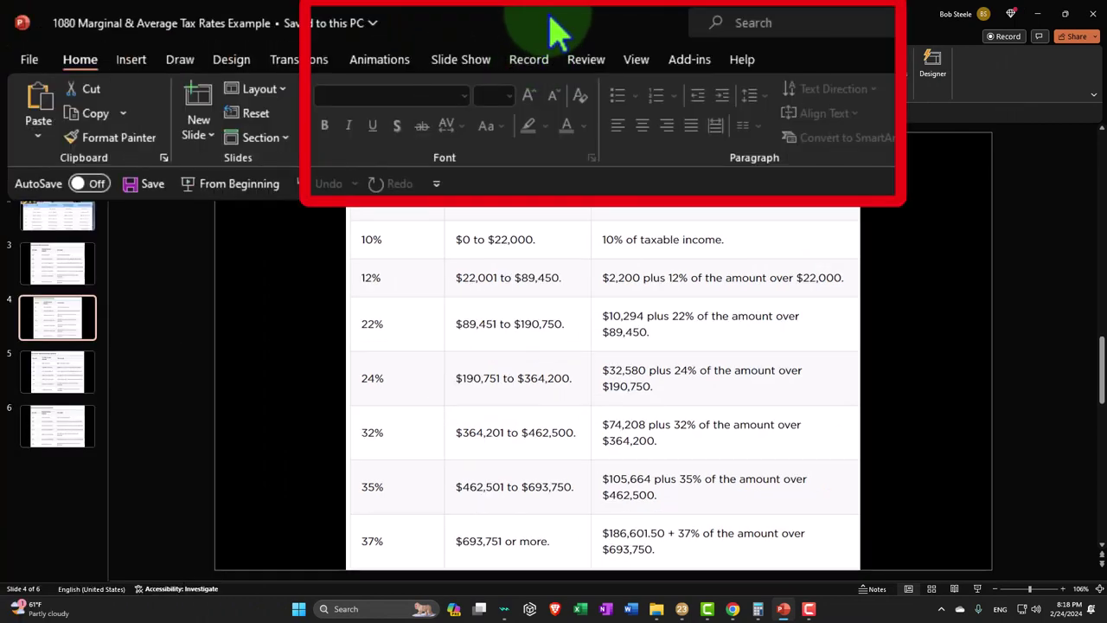
{"action": "left_click", "coordinate": [57, 263]}
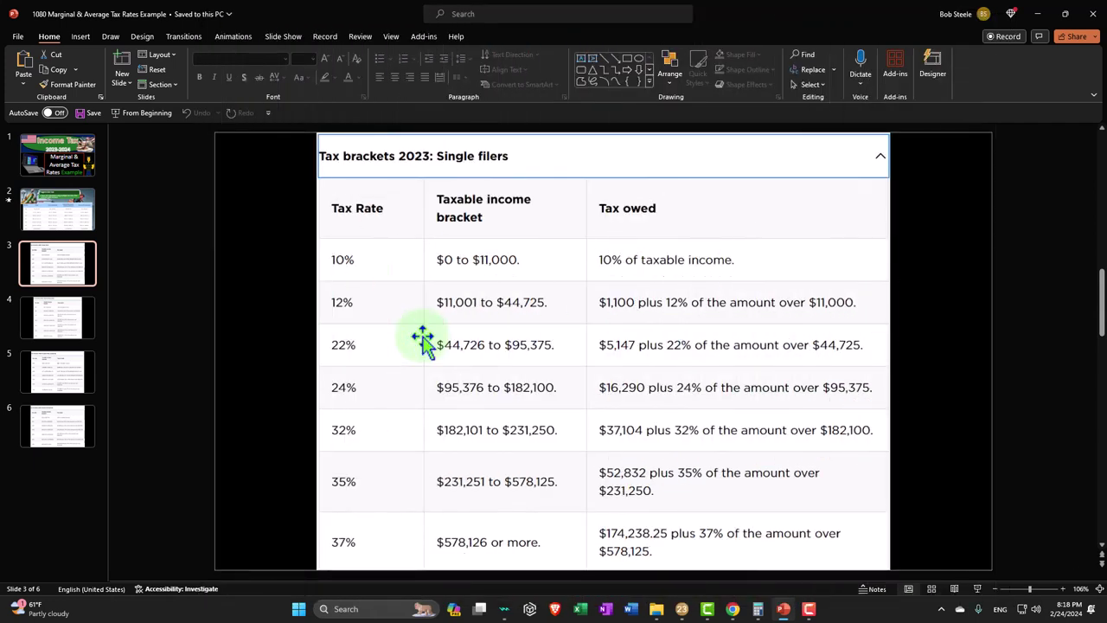
{"action": "left_click", "coordinate": [57, 325]}
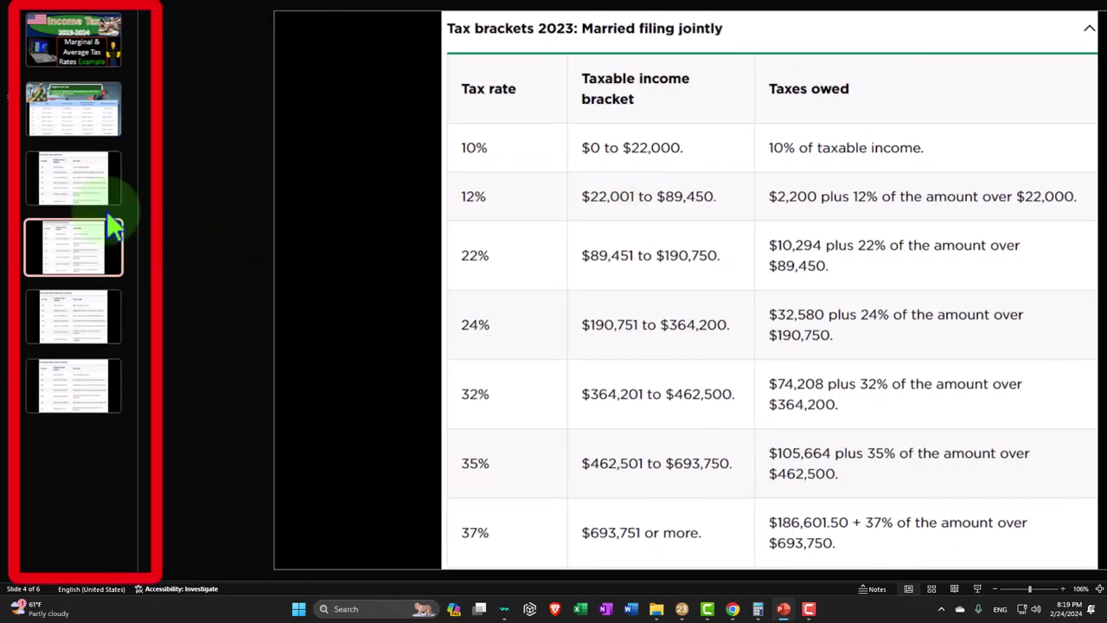
{"action": "left_click", "coordinate": [105, 206]}
{"action": "left_click", "coordinate": [104, 253]}
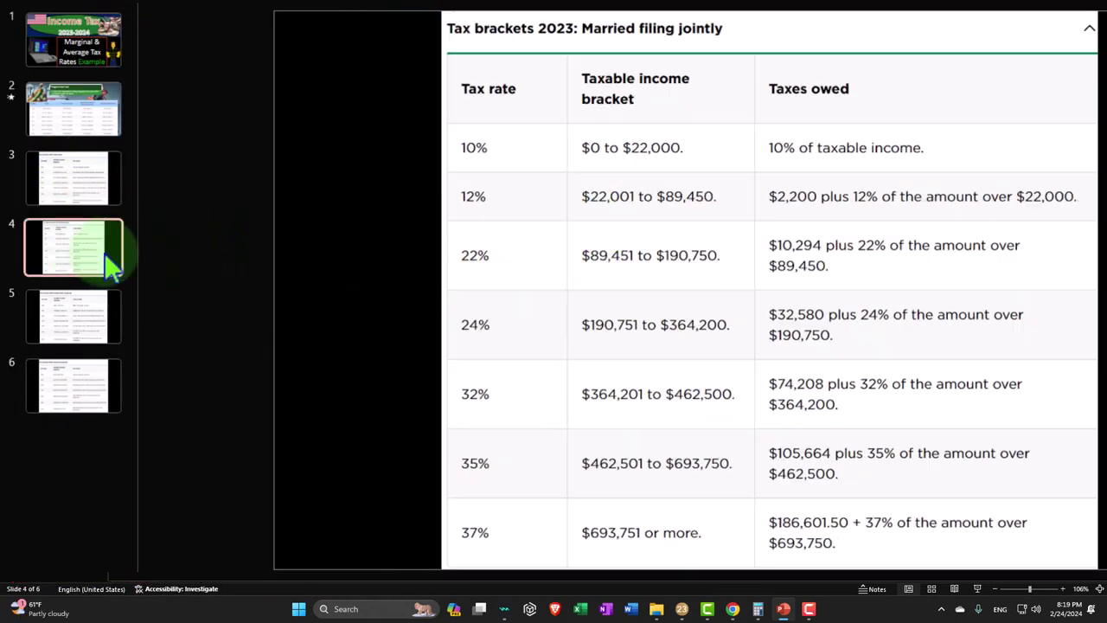
{"action": "left_click", "coordinate": [57, 263]}
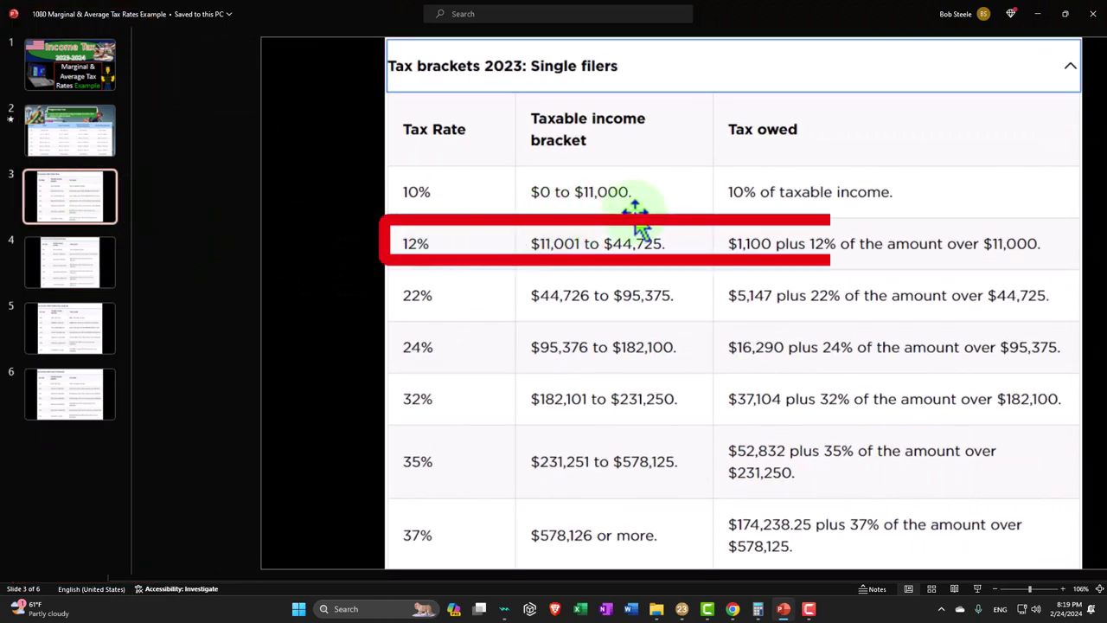
{"action": "left_click", "coordinate": [69, 260]}
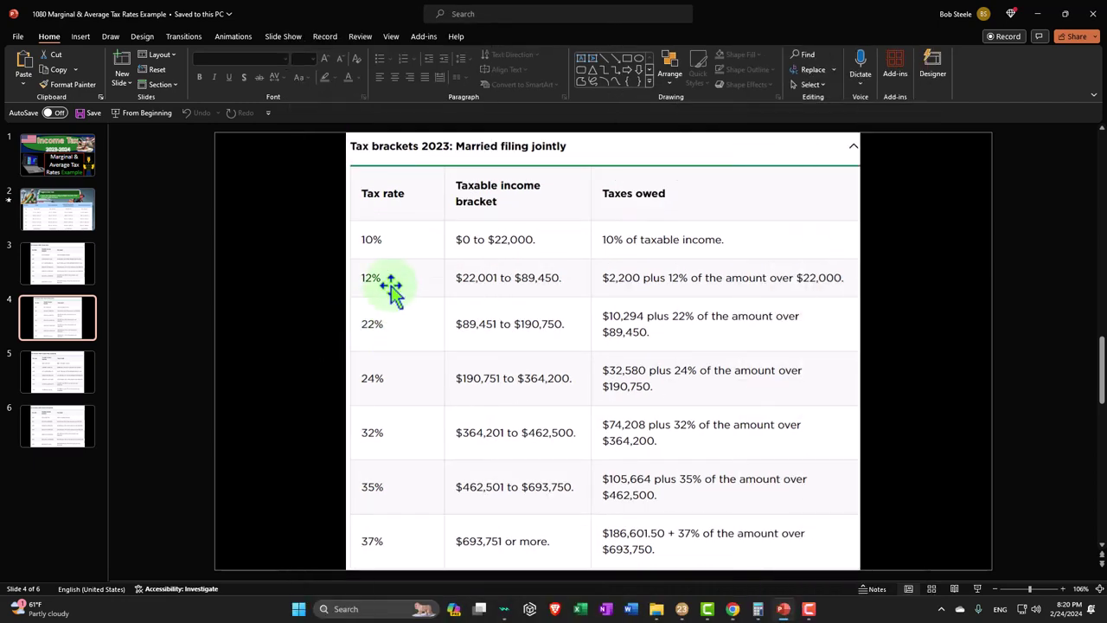
Switch to Lacerte and open Form 1040 page 1 showing Married filing jointly status
{"action": "key", "text": "alt+Tab"}
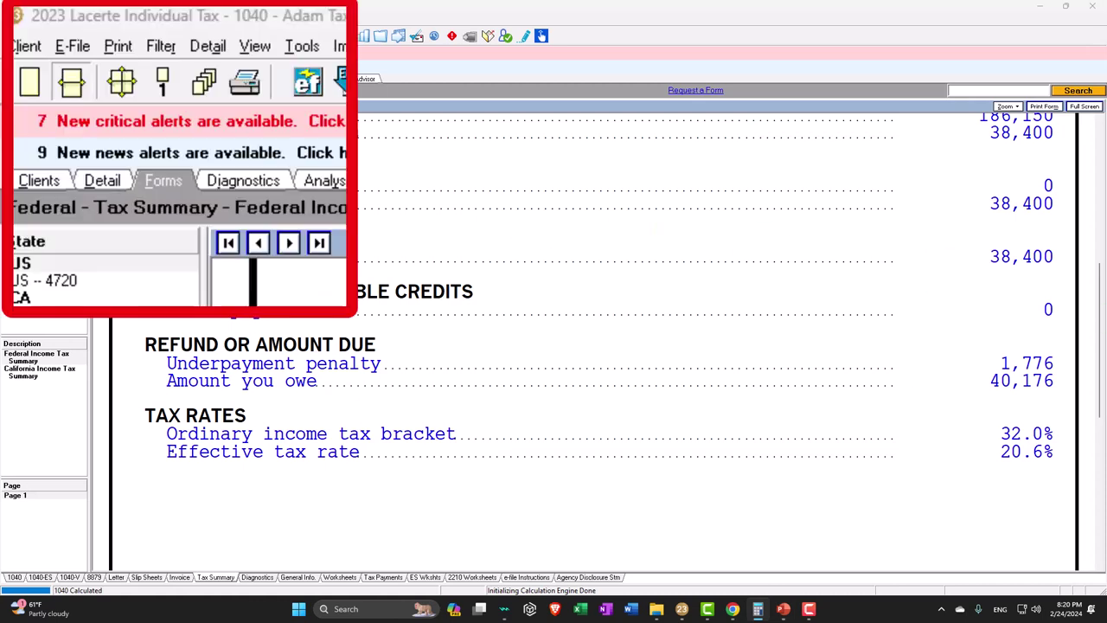
{"action": "left_click", "coordinate": [45, 80]}
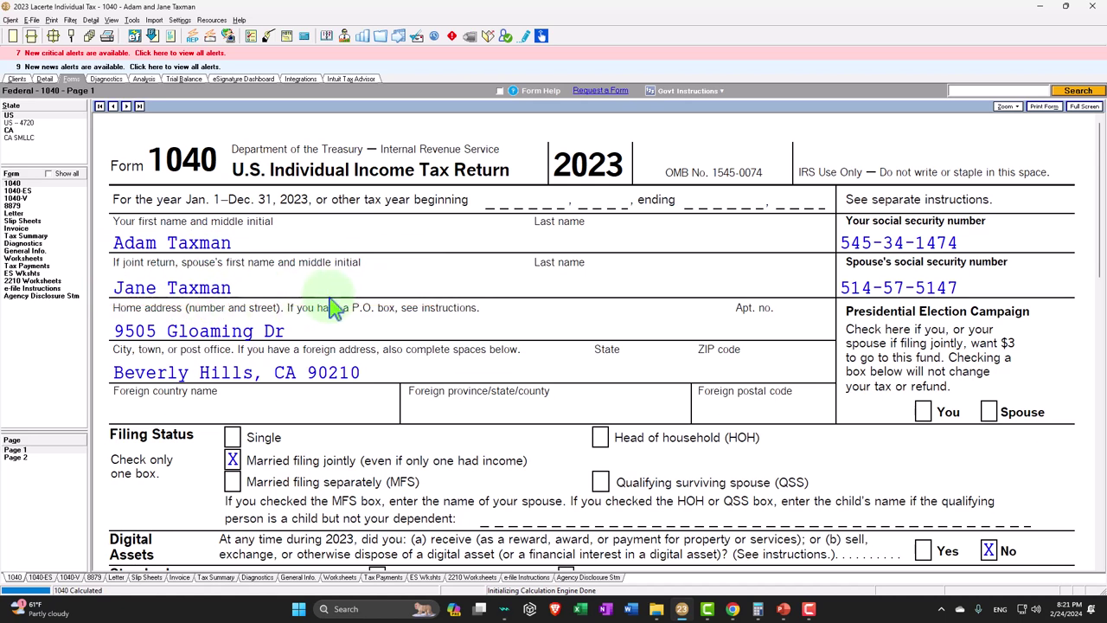
Scroll Form 1040 page 1 to the 200,000 wages, 27,700 standard deduction and 172,300 taxable income
{"action": "scroll", "coordinate": [333, 307], "scroll_direction": "down", "scroll_amount": 1}
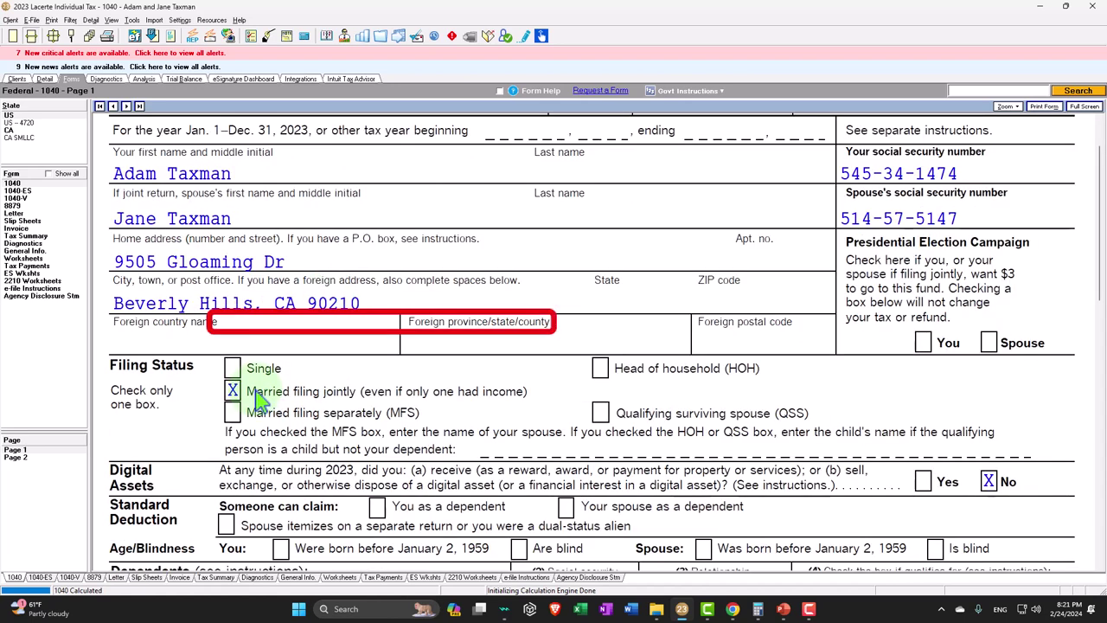
{"action": "scroll", "coordinate": [259, 399], "scroll_direction": "down", "scroll_amount": 5}
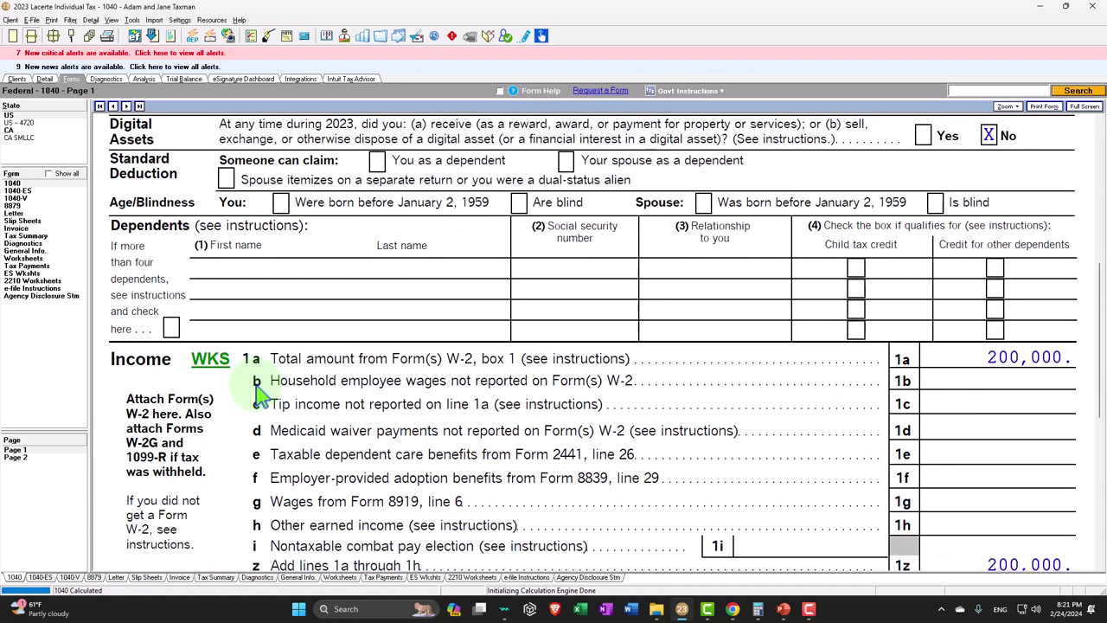
{"action": "scroll", "coordinate": [259, 400], "scroll_direction": "down", "scroll_amount": 1}
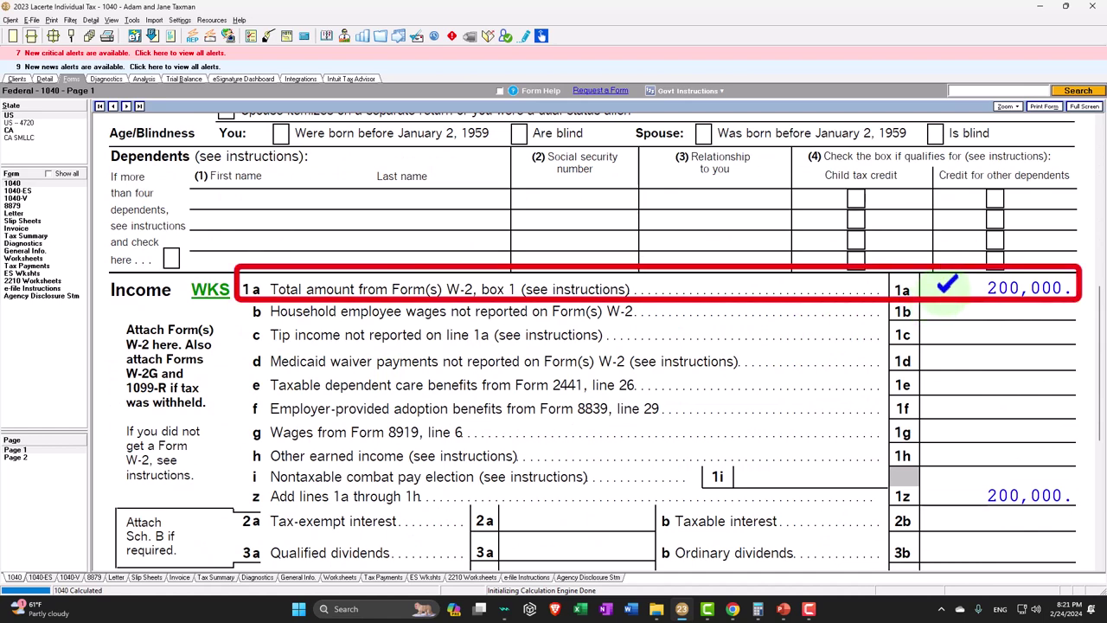
{"action": "scroll", "coordinate": [947, 284], "scroll_direction": "down", "scroll_amount": 5}
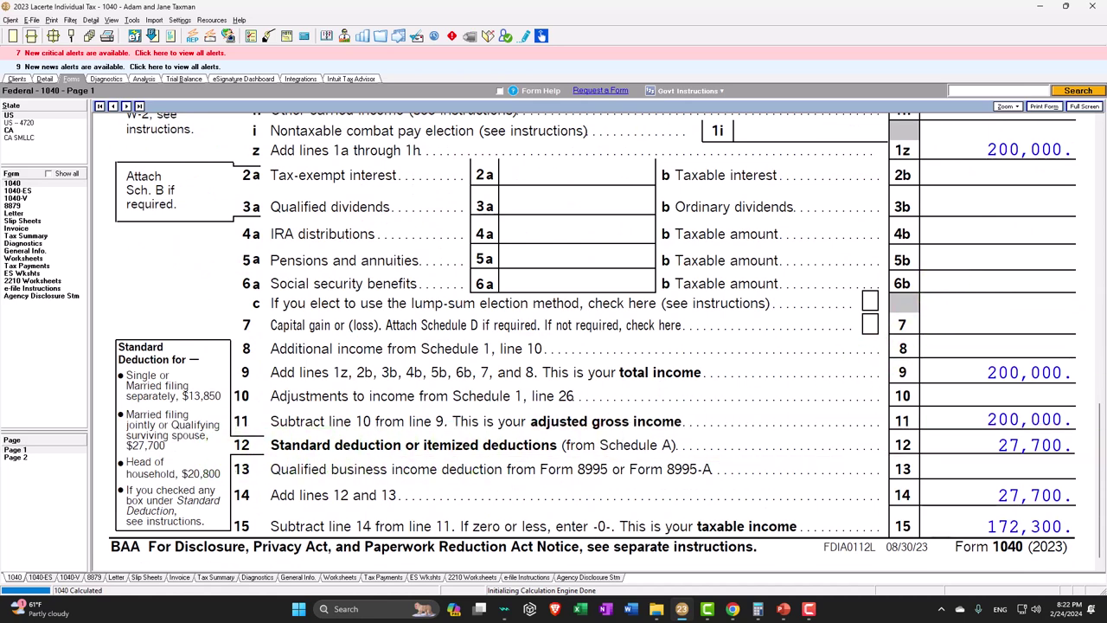
{"action": "left_click_drag", "start_coordinate": [863, 358], "coordinate": [501, 254]}
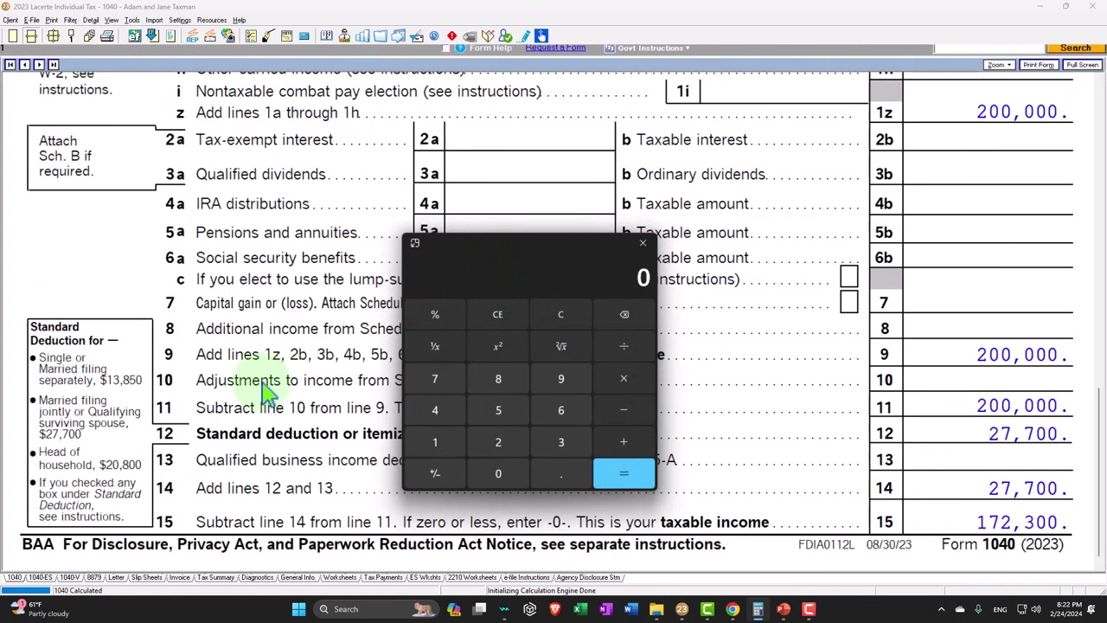
{"action": "type", "text": "138"}
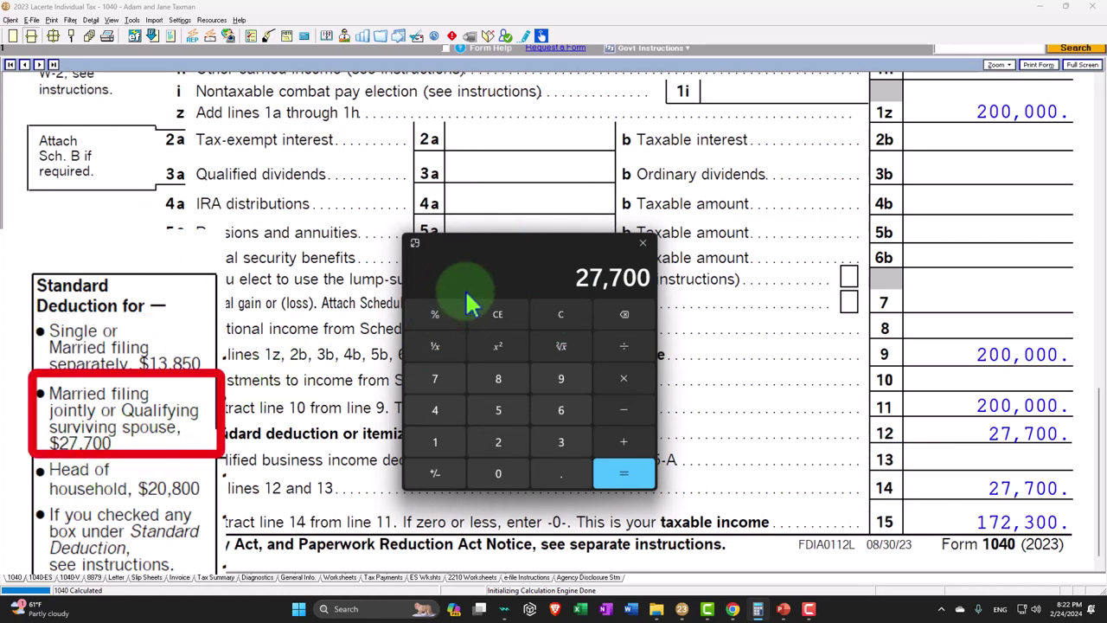
{"action": "left_click_drag", "start_coordinate": [488, 241], "coordinate": [745, 244]}
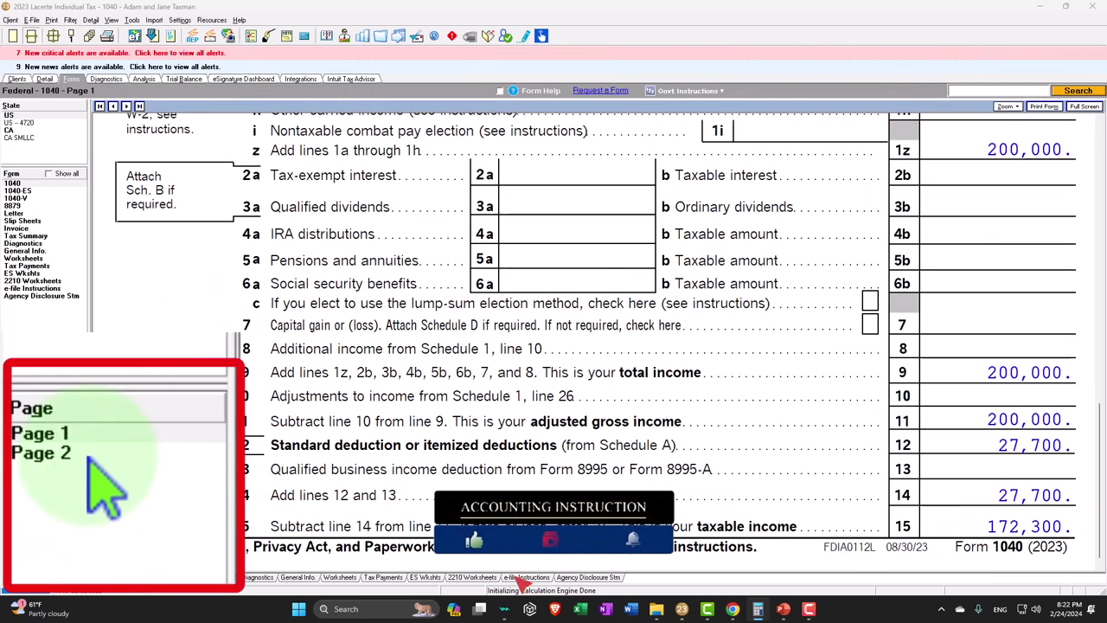
Open the line 16 tax worksheet on Form 1040 page 2, then return to the joint bracket slide
{"action": "left_click", "coordinate": [17, 457]}
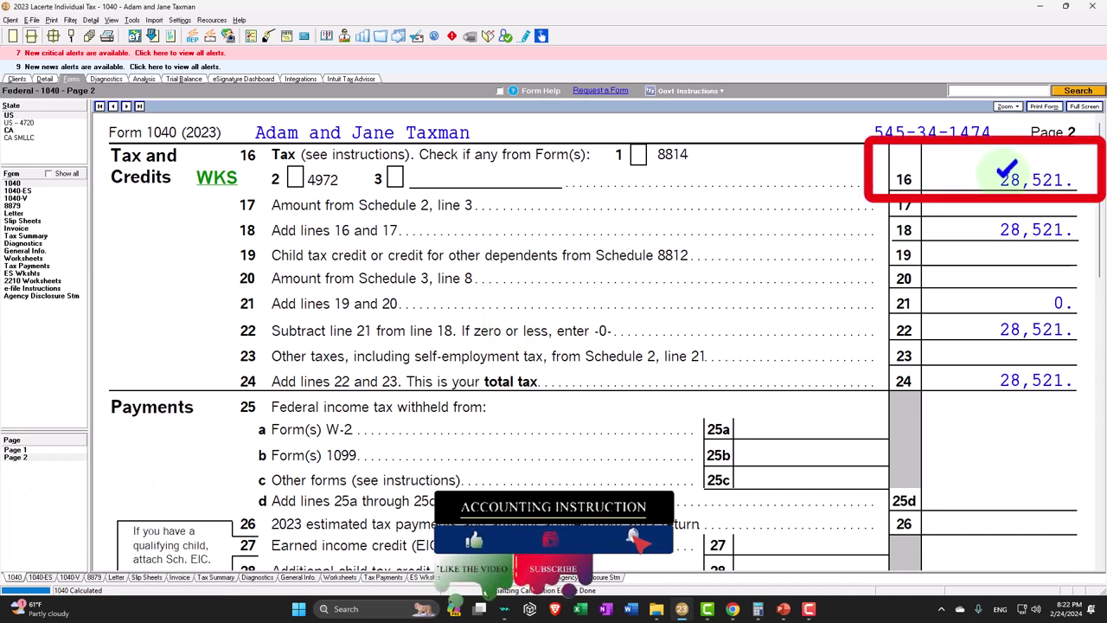
{"action": "left_click", "coordinate": [218, 180]}
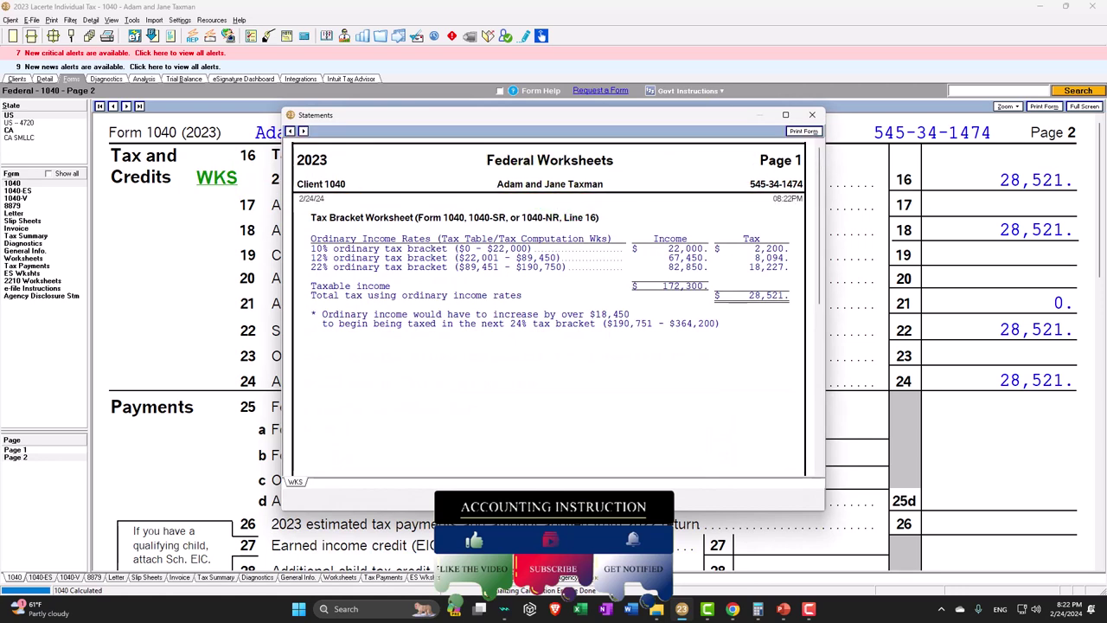
{"action": "key", "text": "alt+Tab"}
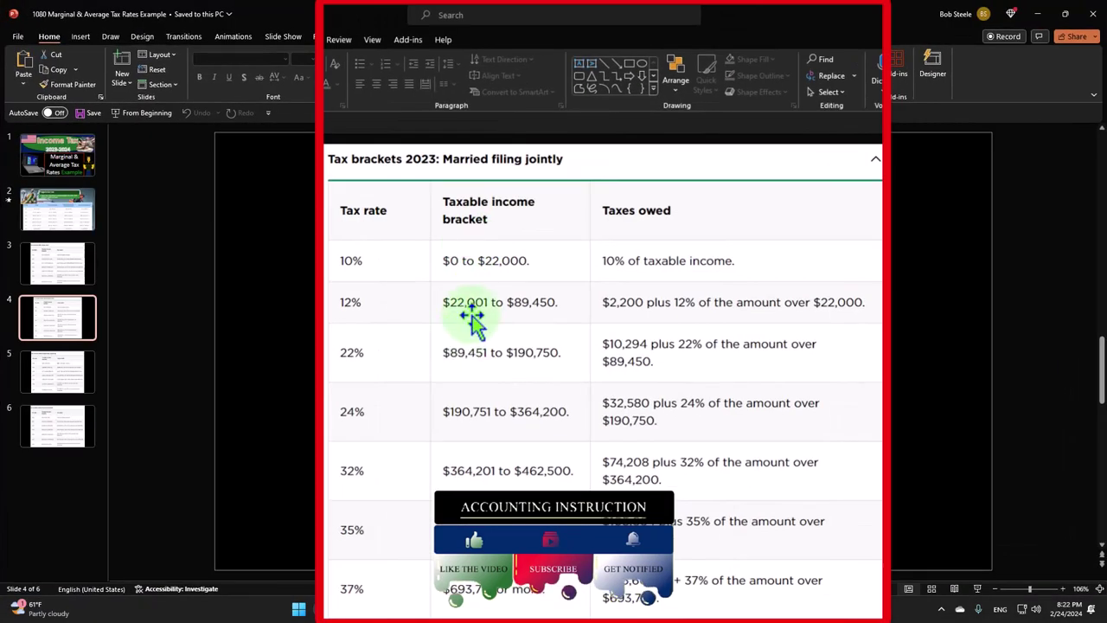
Return to Lacerte, close the tax bracket worksheet, and open the joint Federal Tax Summary
{"action": "key", "text": "alt+Tab"}
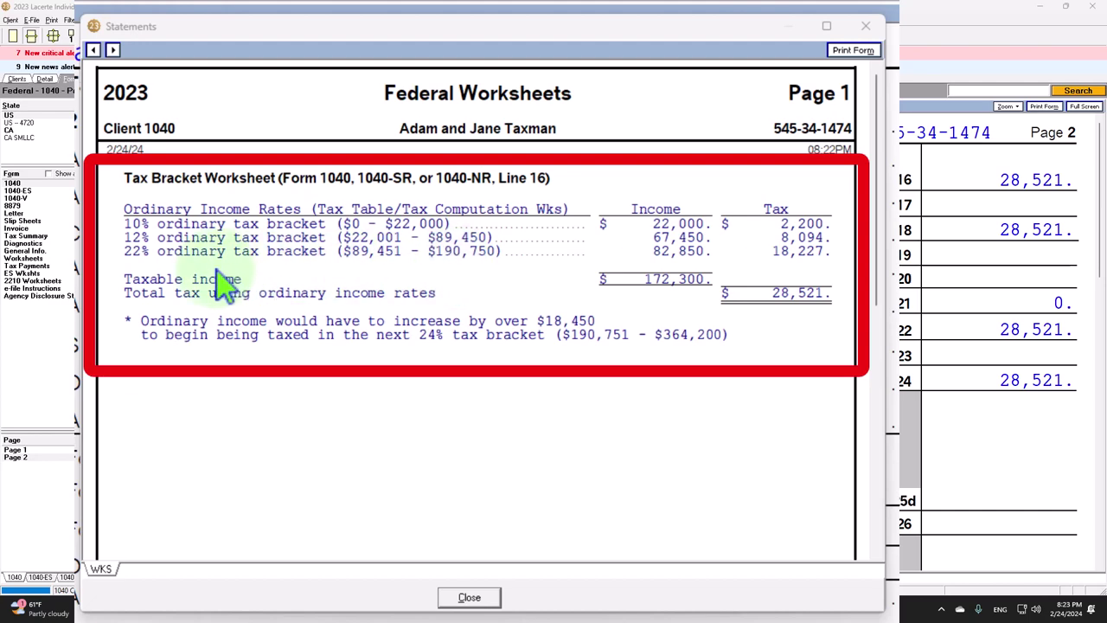
{"action": "left_click", "coordinate": [484, 598]}
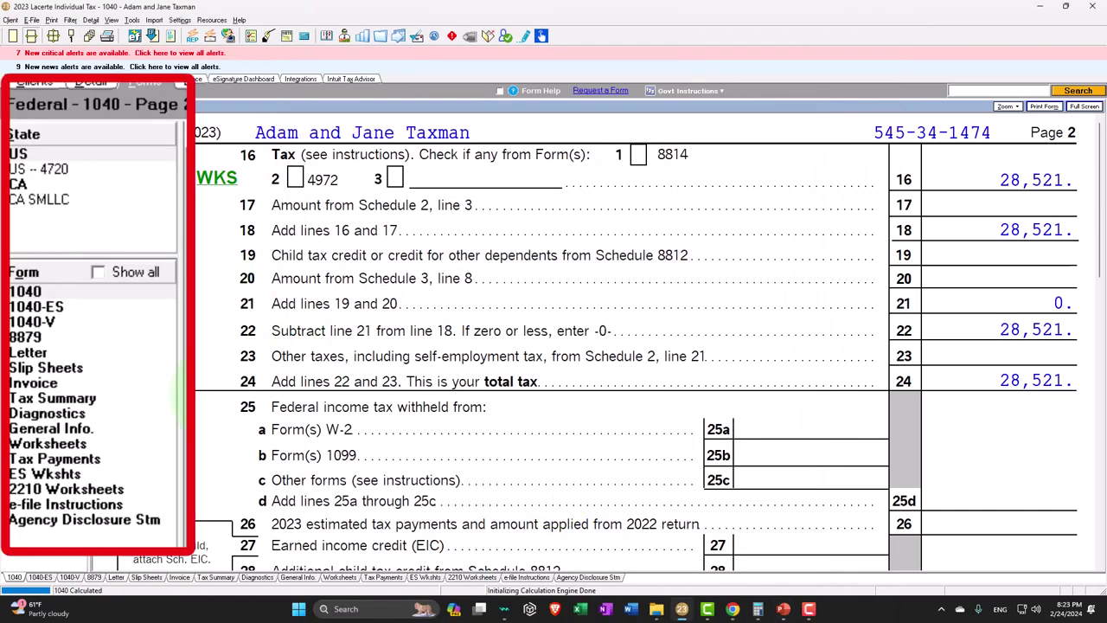
{"action": "left_click", "coordinate": [113, 398]}
Compute 28,521 ÷ 172,300 in Calculator to confirm the 16.6% effective rate
{"action": "scroll", "coordinate": [398, 320], "scroll_direction": "down", "scroll_amount": 3}
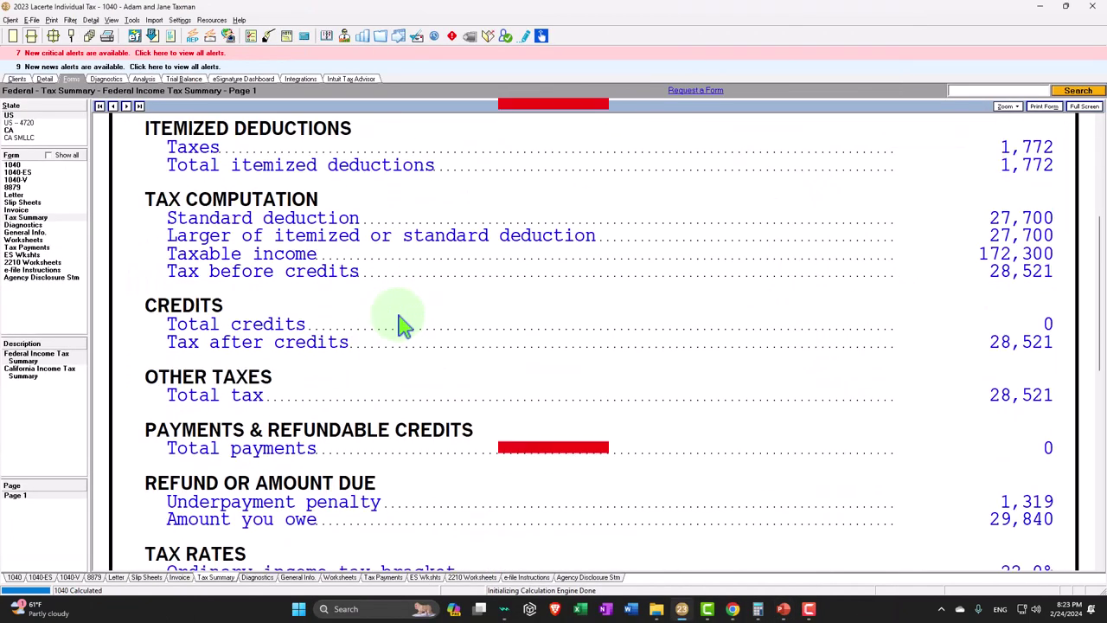
{"action": "scroll", "coordinate": [400, 324], "scroll_direction": "down", "scroll_amount": 3}
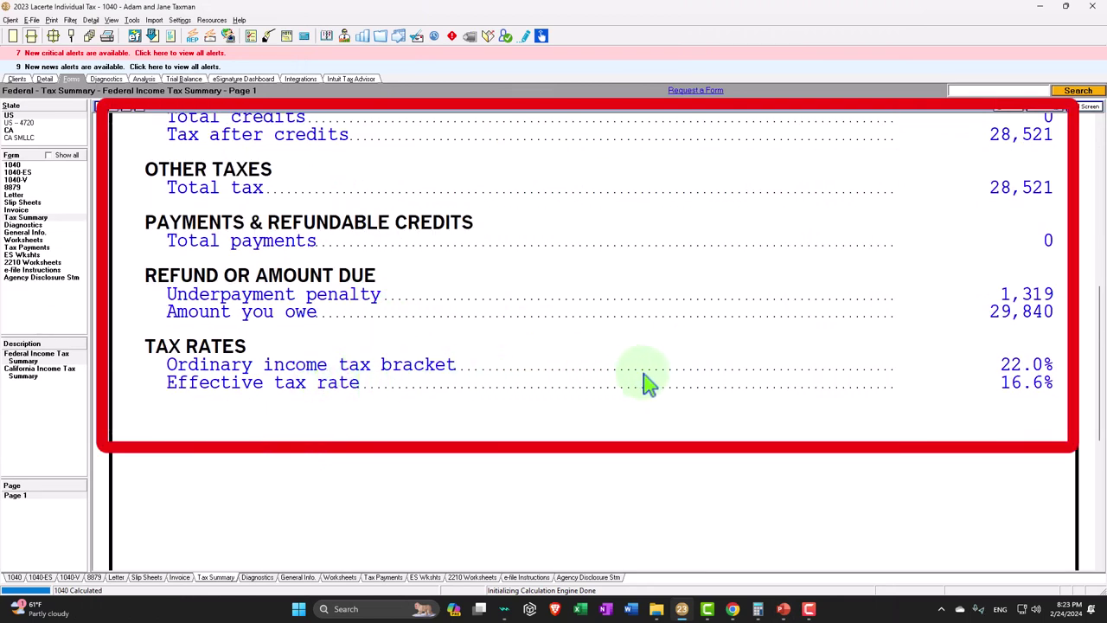
{"action": "scroll", "coordinate": [978, 381], "scroll_direction": "up", "scroll_amount": 1}
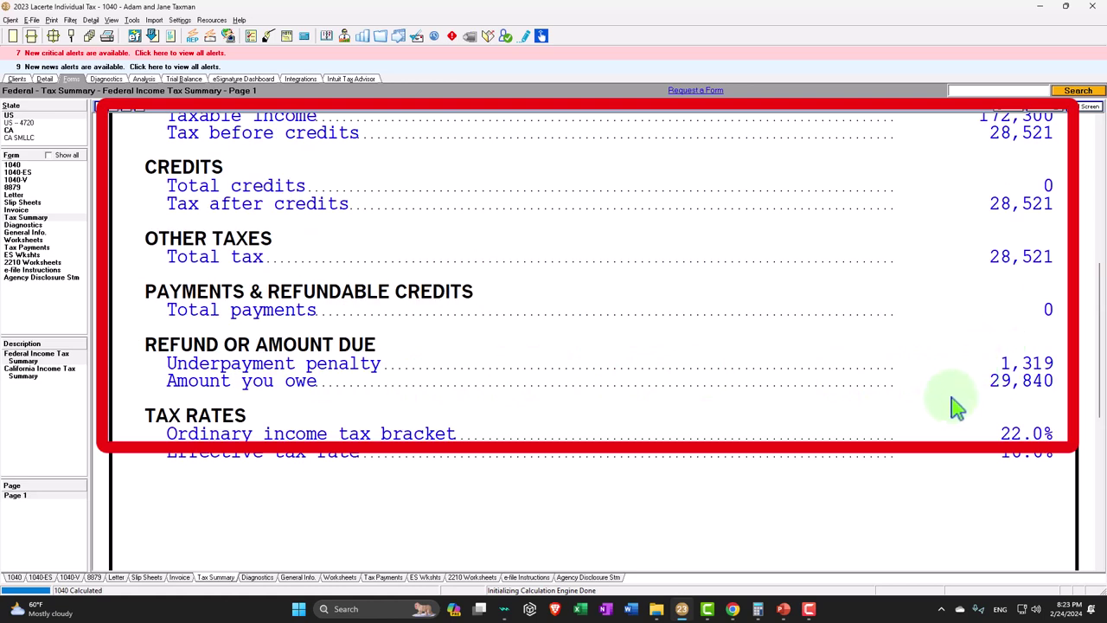
{"action": "scroll", "coordinate": [848, 406], "scroll_direction": "up", "scroll_amount": 1}
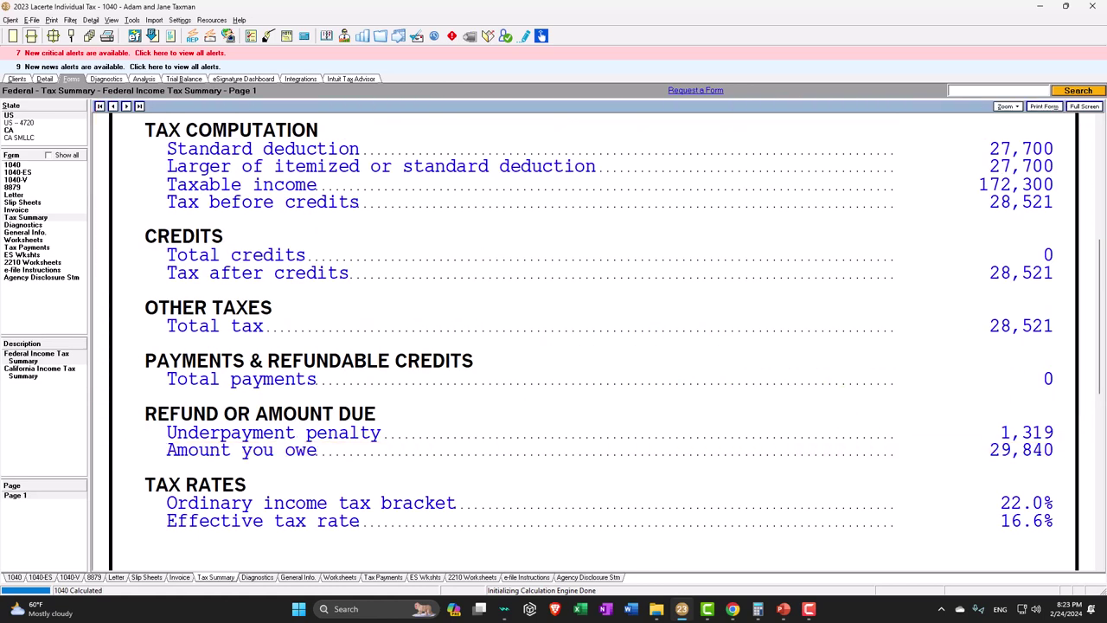
{"action": "left_click", "coordinate": [758, 609]}
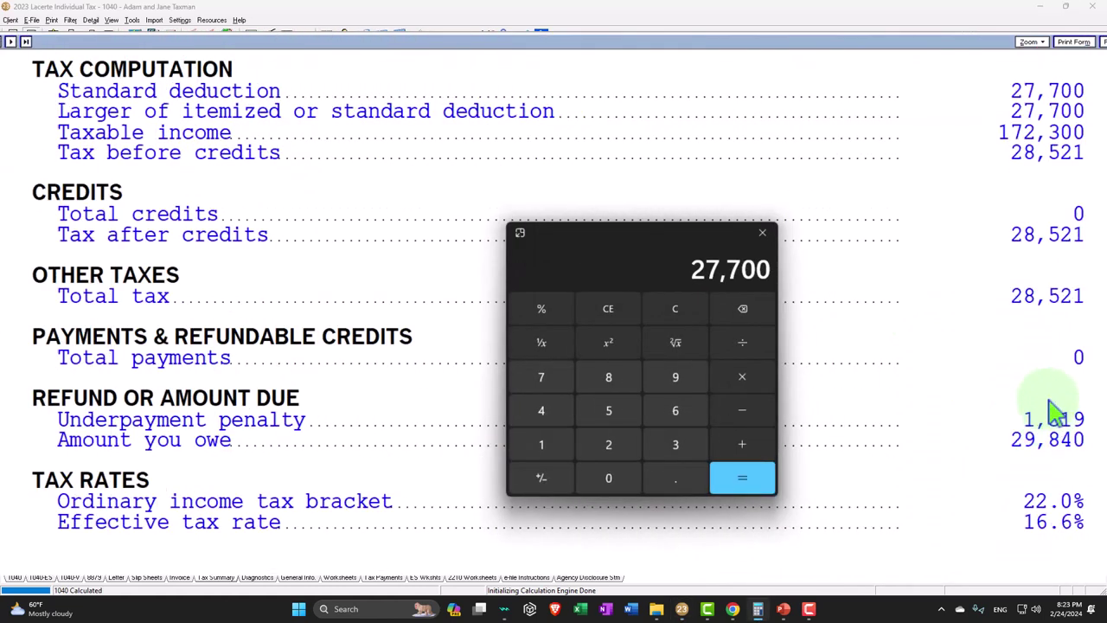
{"action": "left_click", "coordinate": [697, 309]}
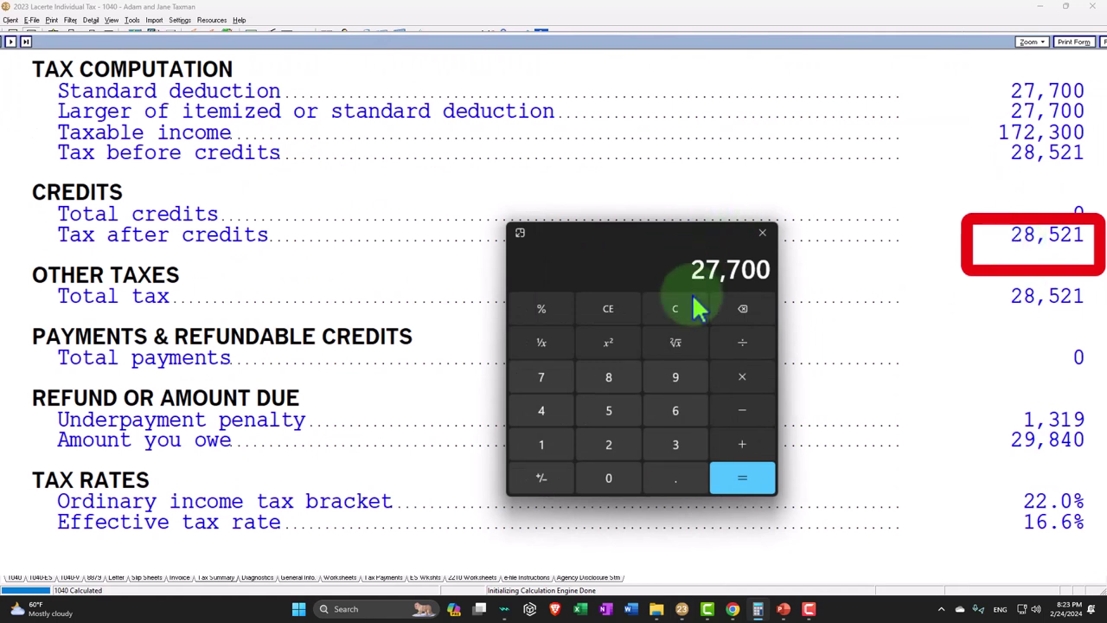
{"action": "type", "text": "28521"}
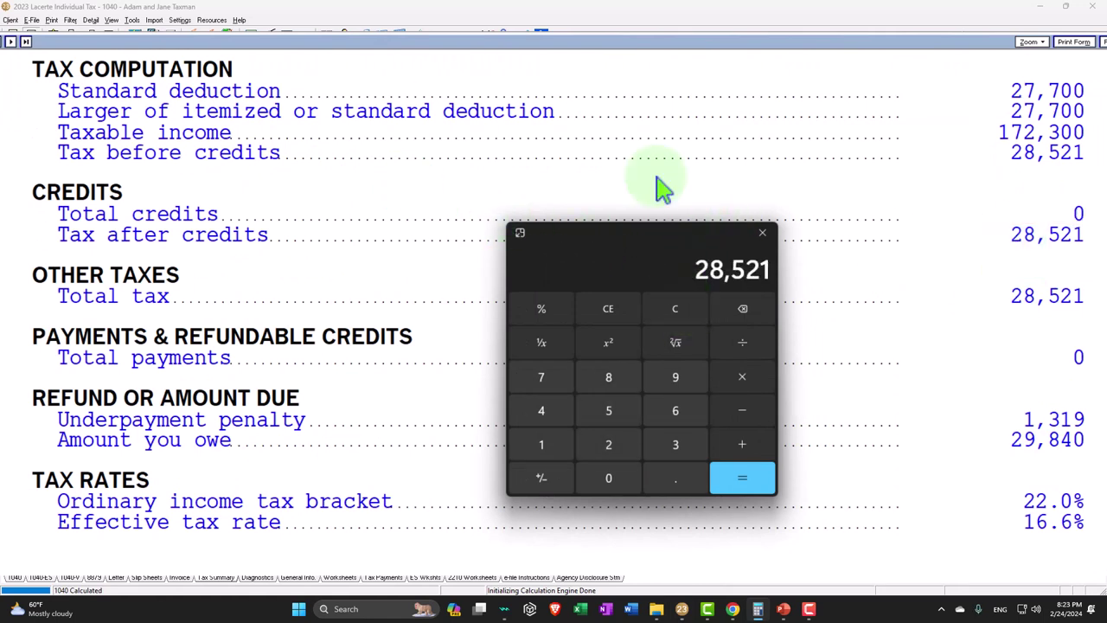
{"action": "scroll", "coordinate": [956, 166], "scroll_direction": "up", "scroll_amount": 4}
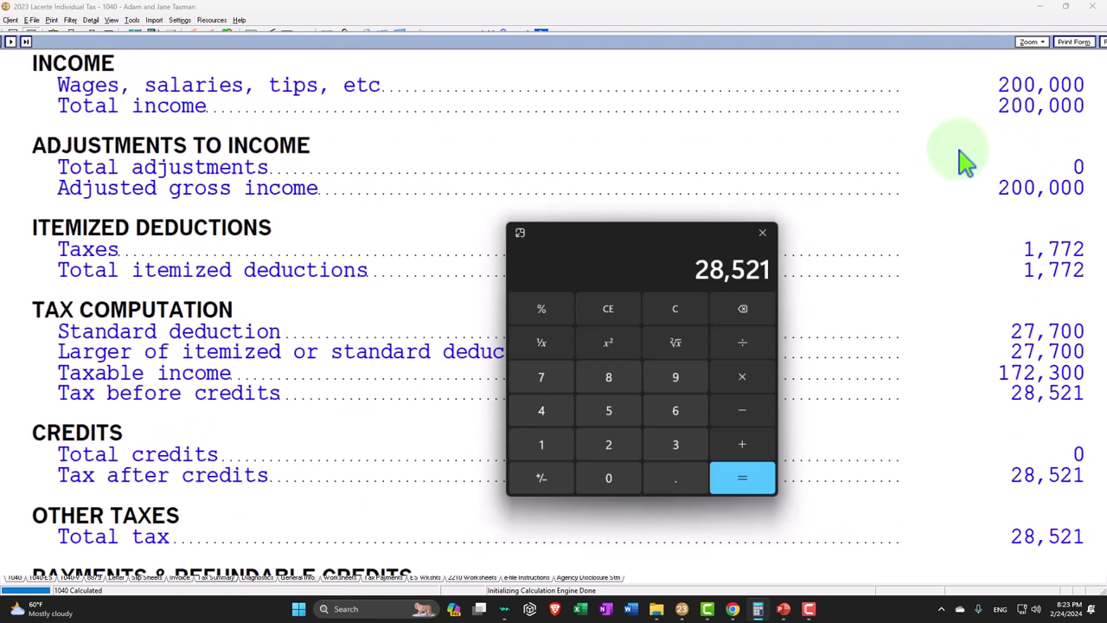
{"action": "scroll", "coordinate": [960, 173], "scroll_direction": "down", "scroll_amount": 2}
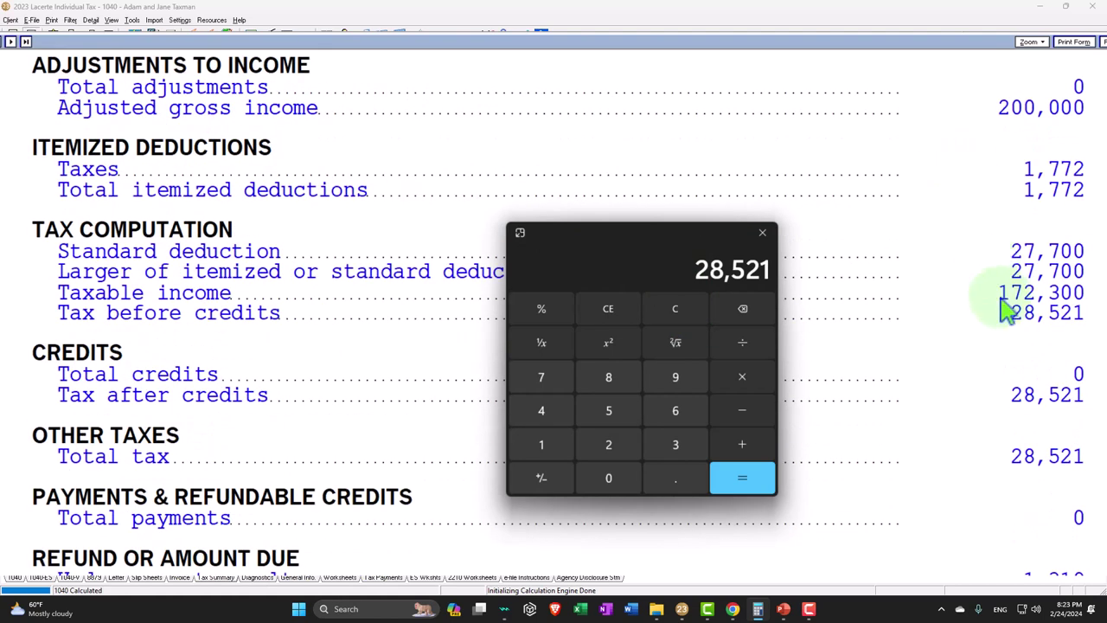
{"action": "left_click", "coordinate": [743, 344]}
{"action": "type", "text": "172300"}
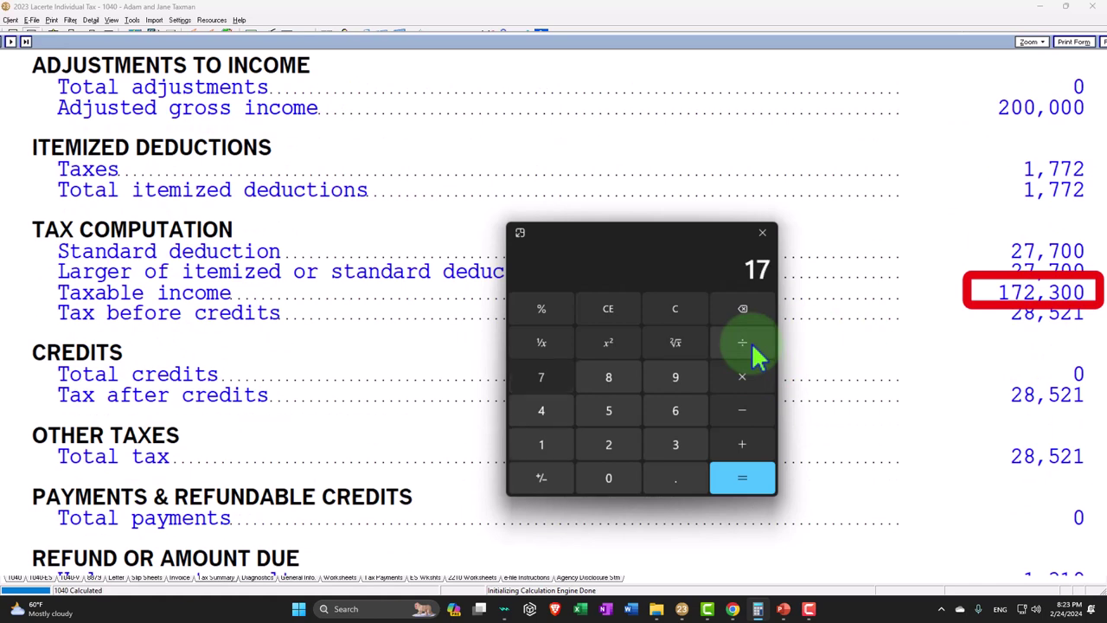
{"action": "key", "text": "Return"}
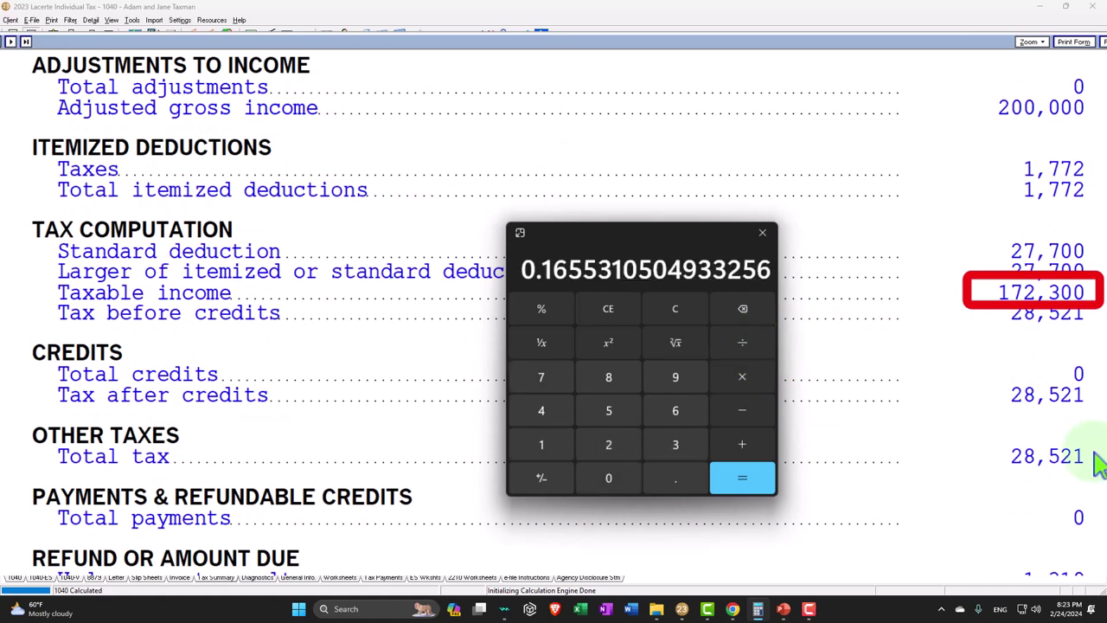
Move the calculator aside and exit the Tax Summary's full-screen view
{"action": "scroll", "coordinate": [981, 433], "scroll_direction": "down", "scroll_amount": 4}
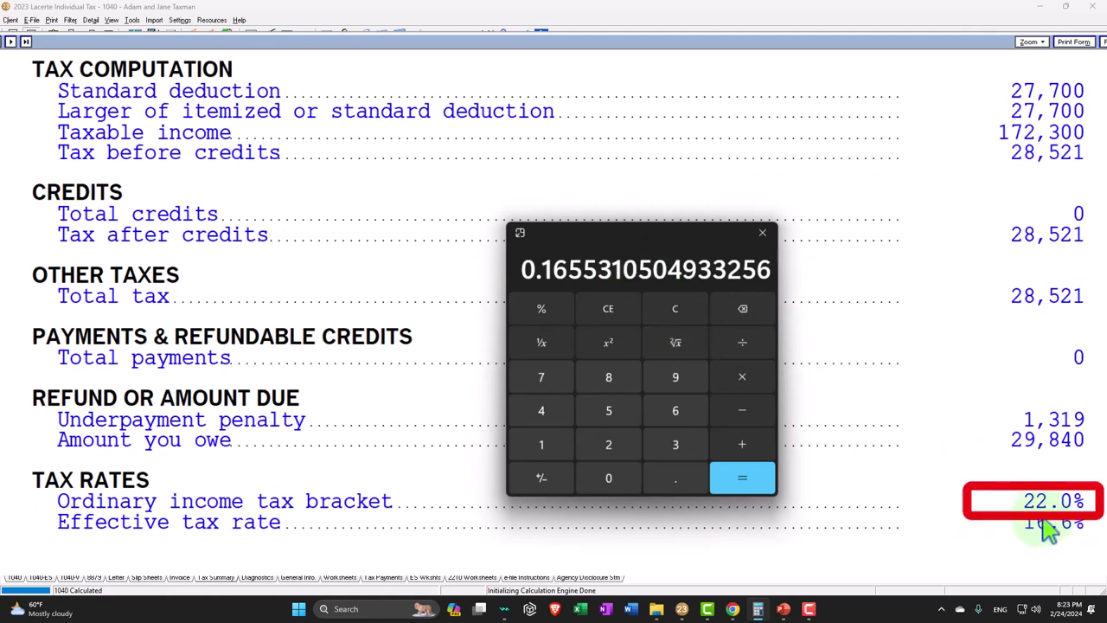
{"action": "left_click_drag", "start_coordinate": [603, 238], "coordinate": [1106, 238]}
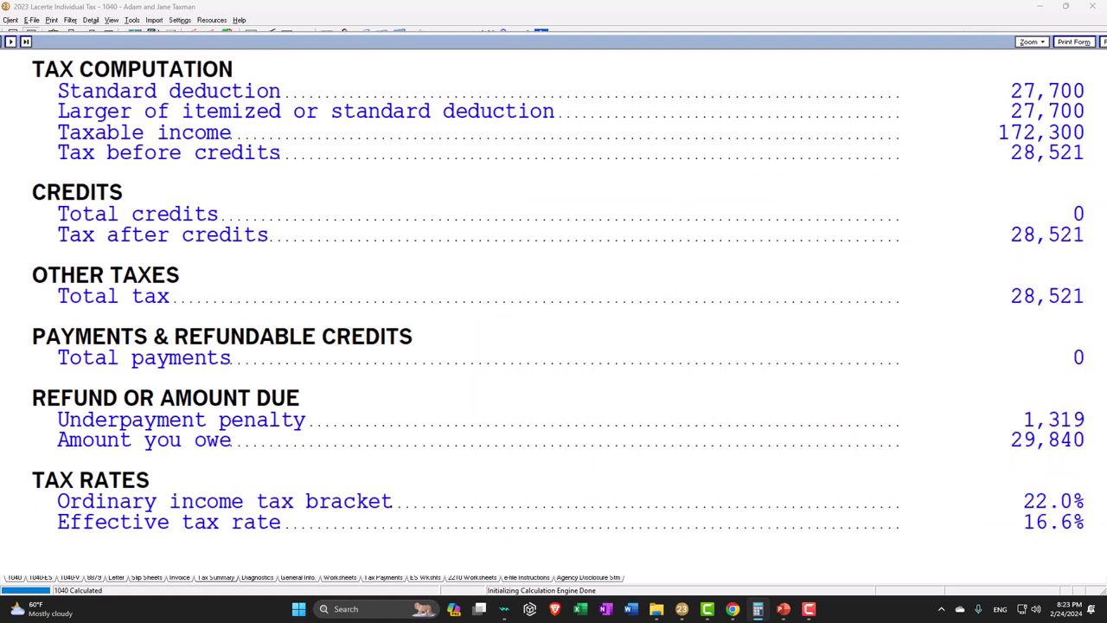
{"action": "scroll", "coordinate": [722, 376], "scroll_direction": "up", "scroll_amount": 5}
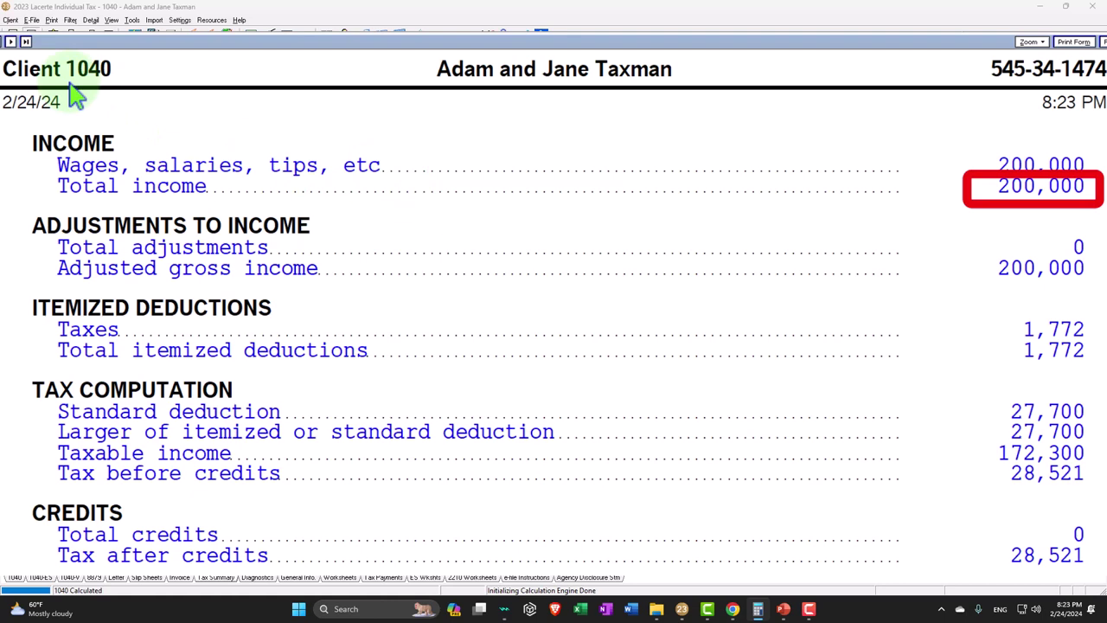
{"action": "key", "text": "Escape"}
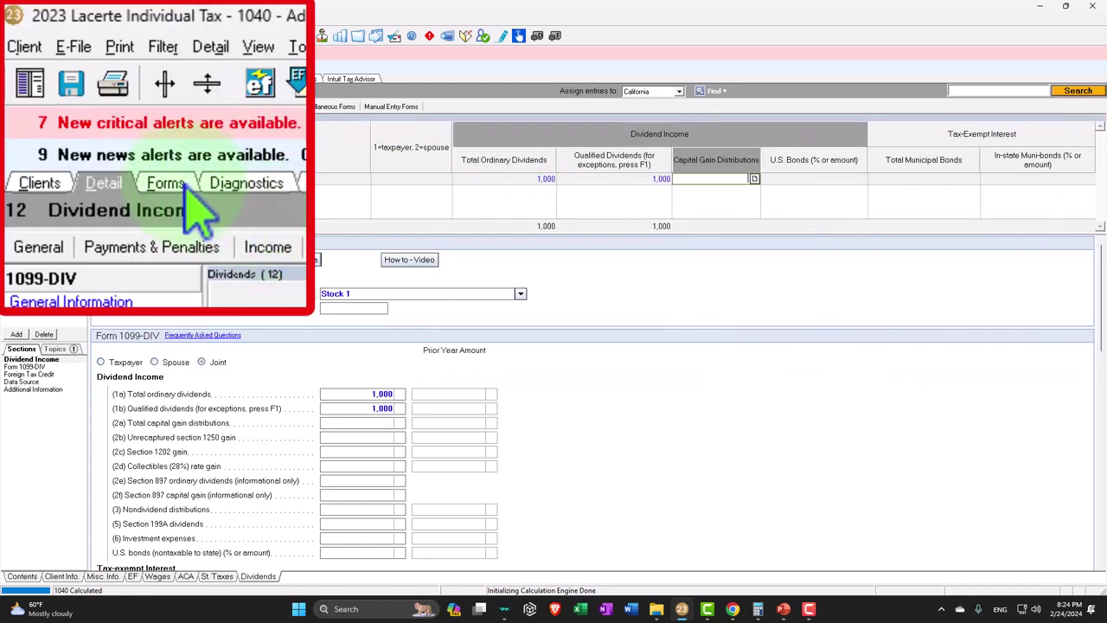
Review the single return's Form 1040 page 1 (1,000 dividends, 187,150 taxable income), then go to page 2
{"action": "left_click", "coordinate": [74, 78]}
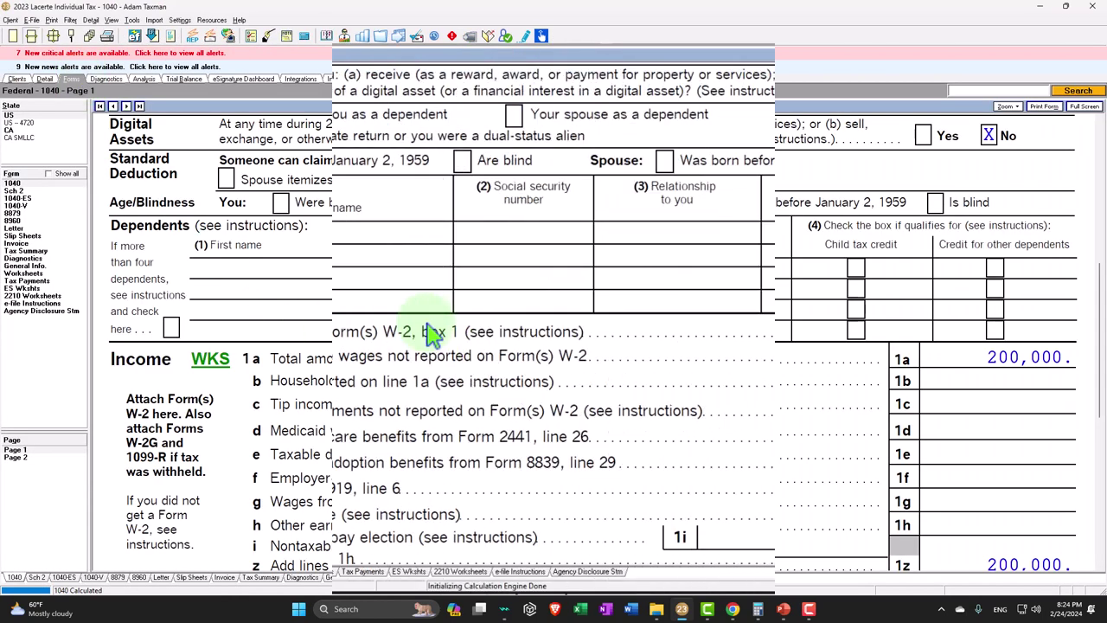
{"action": "scroll", "coordinate": [914, 321], "scroll_direction": "up", "scroll_amount": 5}
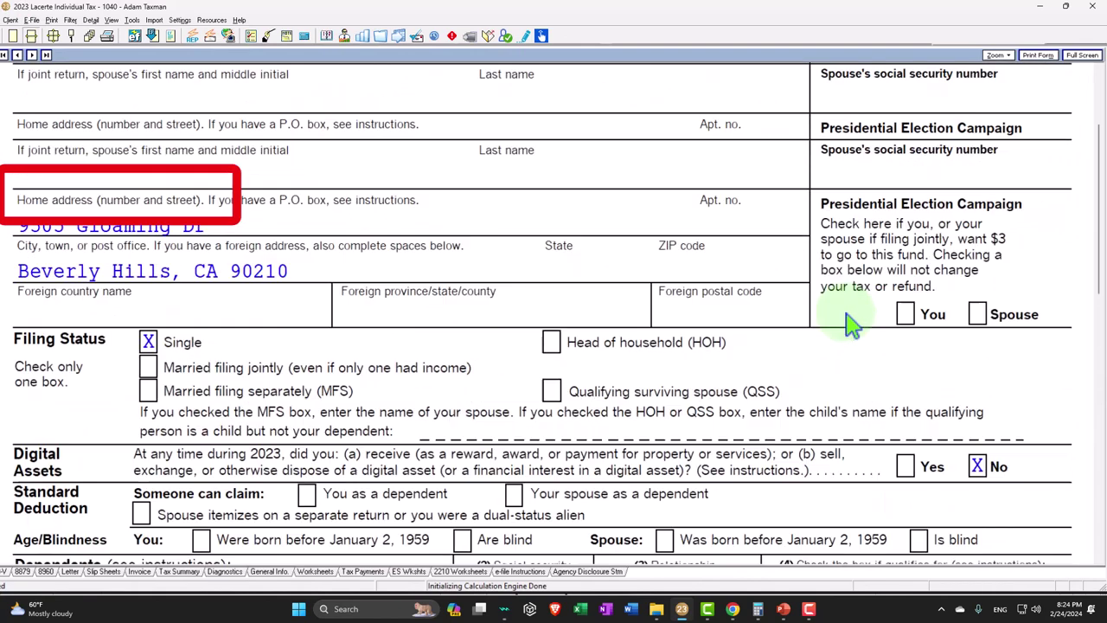
{"action": "scroll", "coordinate": [853, 325], "scroll_direction": "up", "scroll_amount": 1}
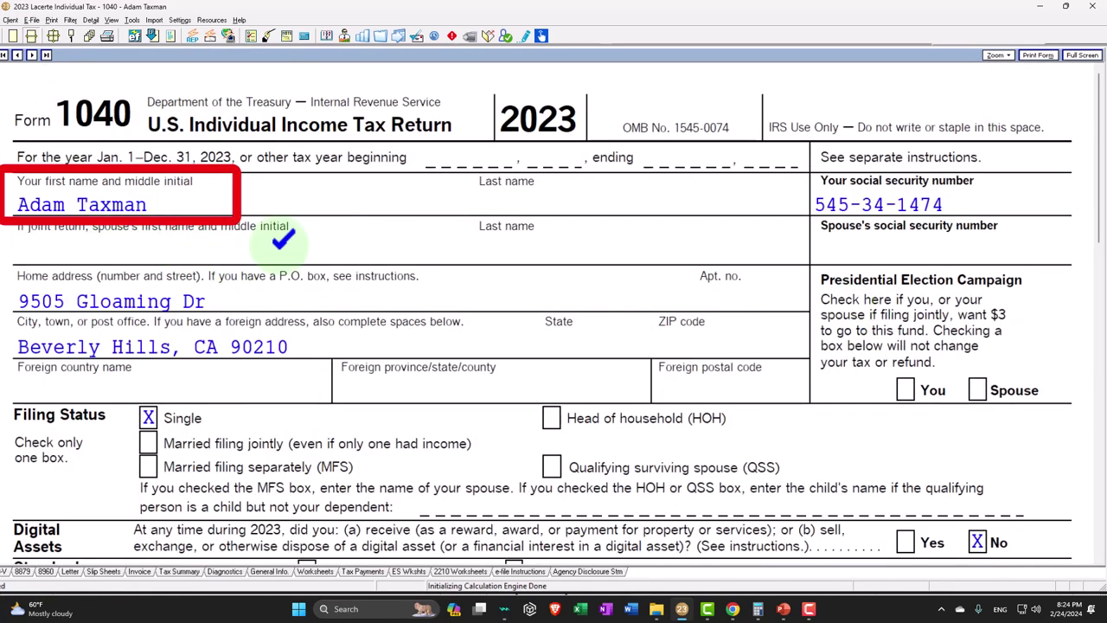
{"action": "scroll", "coordinate": [286, 240], "scroll_direction": "down", "scroll_amount": 1}
{"action": "scroll", "coordinate": [286, 242], "scroll_direction": "down", "scroll_amount": 10}
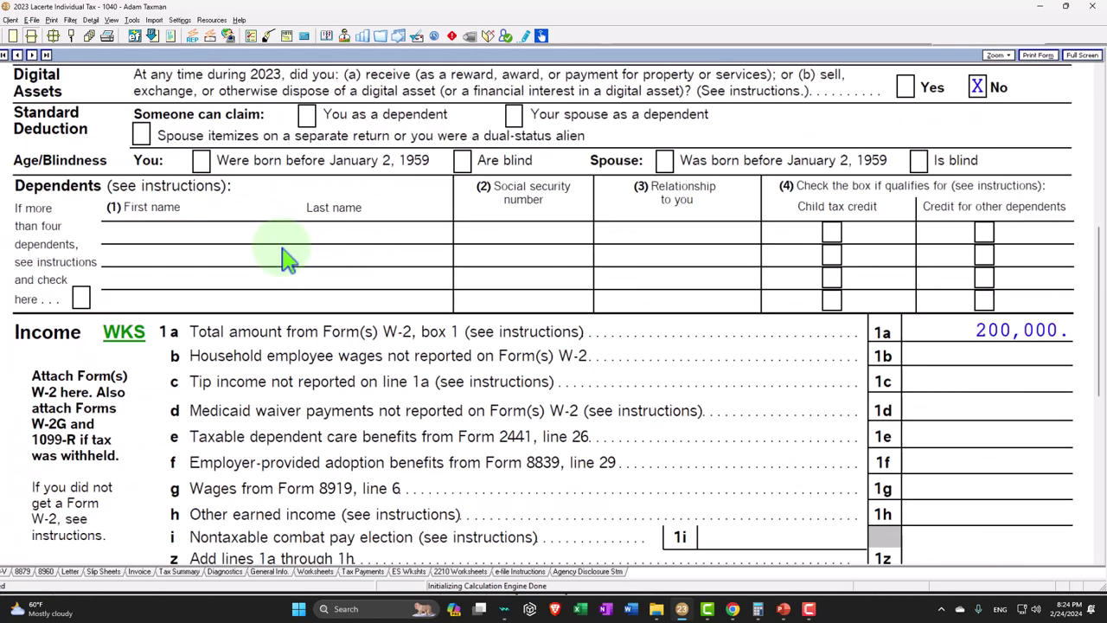
{"action": "scroll", "coordinate": [285, 255], "scroll_direction": "down", "scroll_amount": 3}
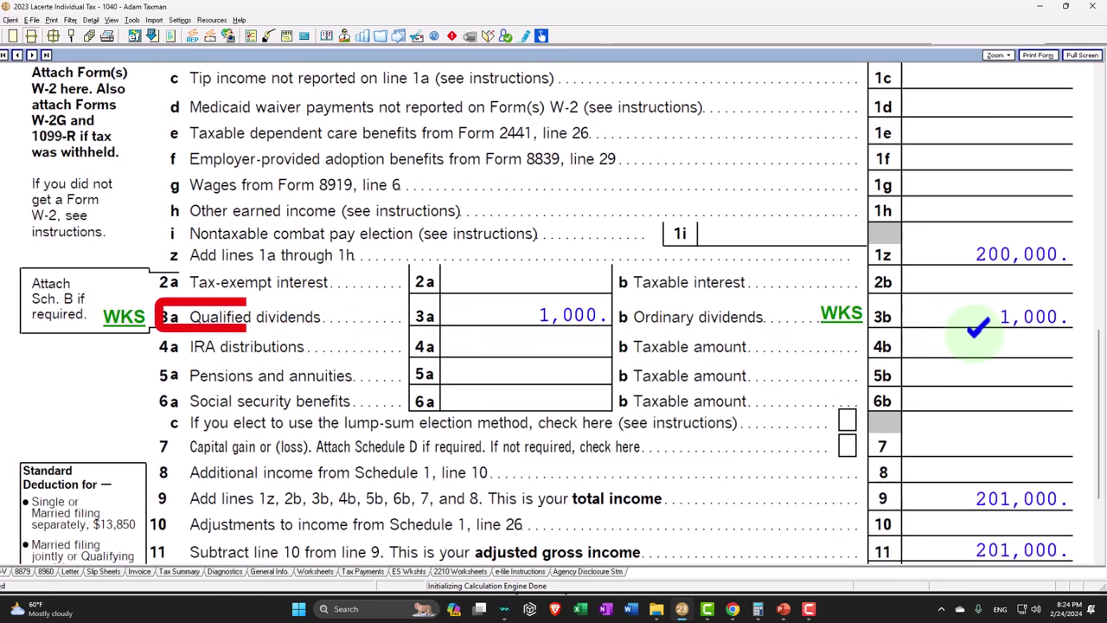
{"action": "scroll", "coordinate": [982, 327], "scroll_direction": "down", "scroll_amount": 3}
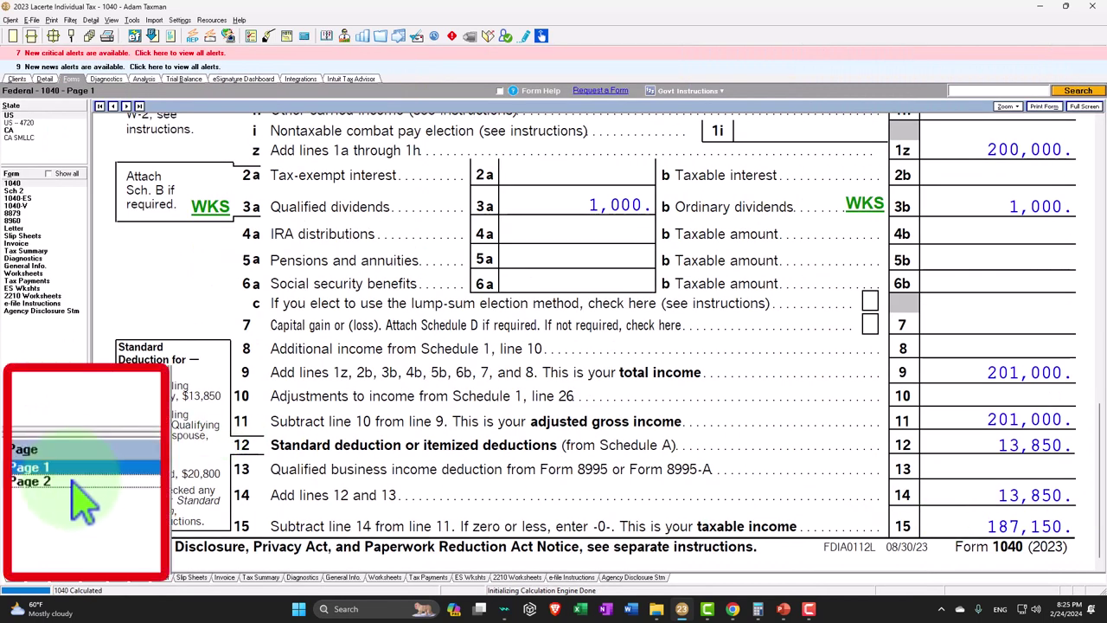
{"action": "left_click", "coordinate": [17, 457]}
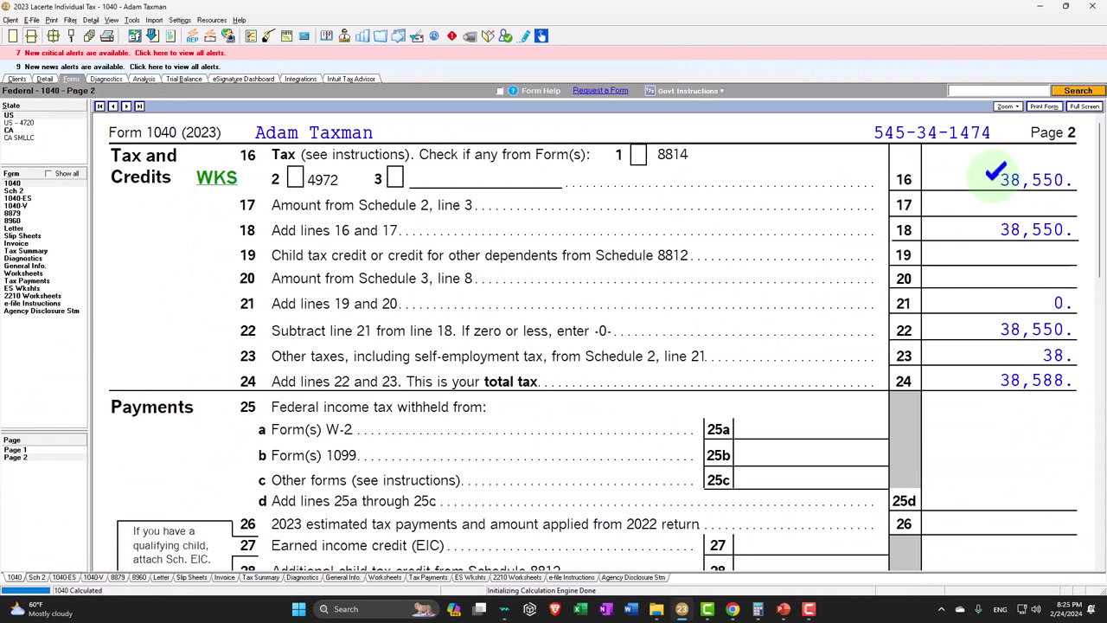
{"action": "left_click", "coordinate": [223, 185]}
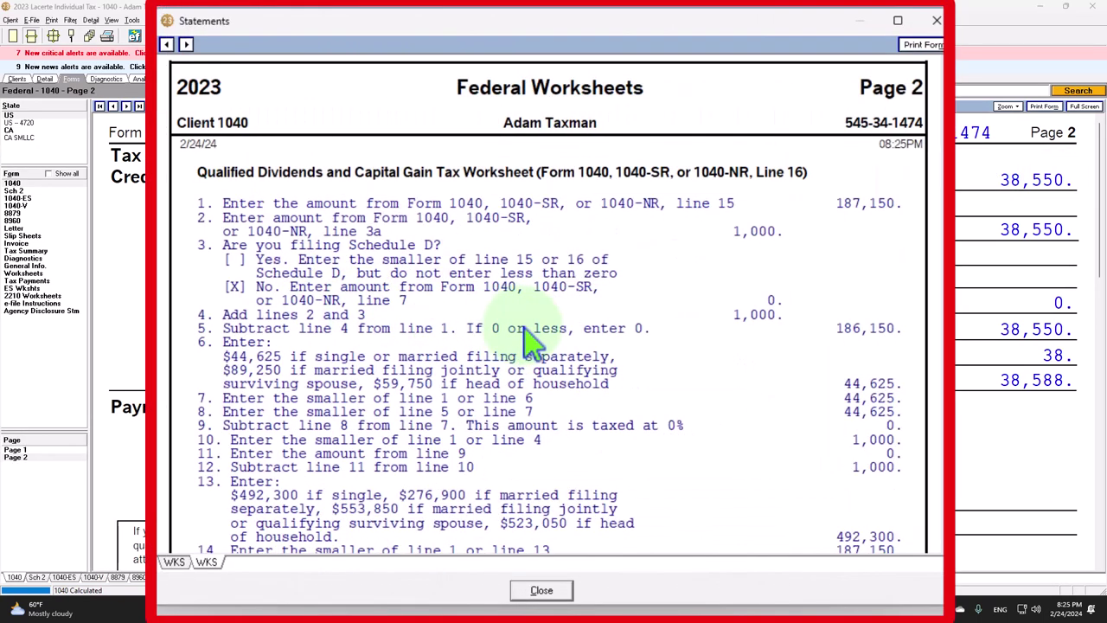
{"action": "scroll", "coordinate": [532, 341], "scroll_direction": "down", "scroll_amount": 5}
{"action": "scroll", "coordinate": [532, 342], "scroll_direction": "up", "scroll_amount": 5}
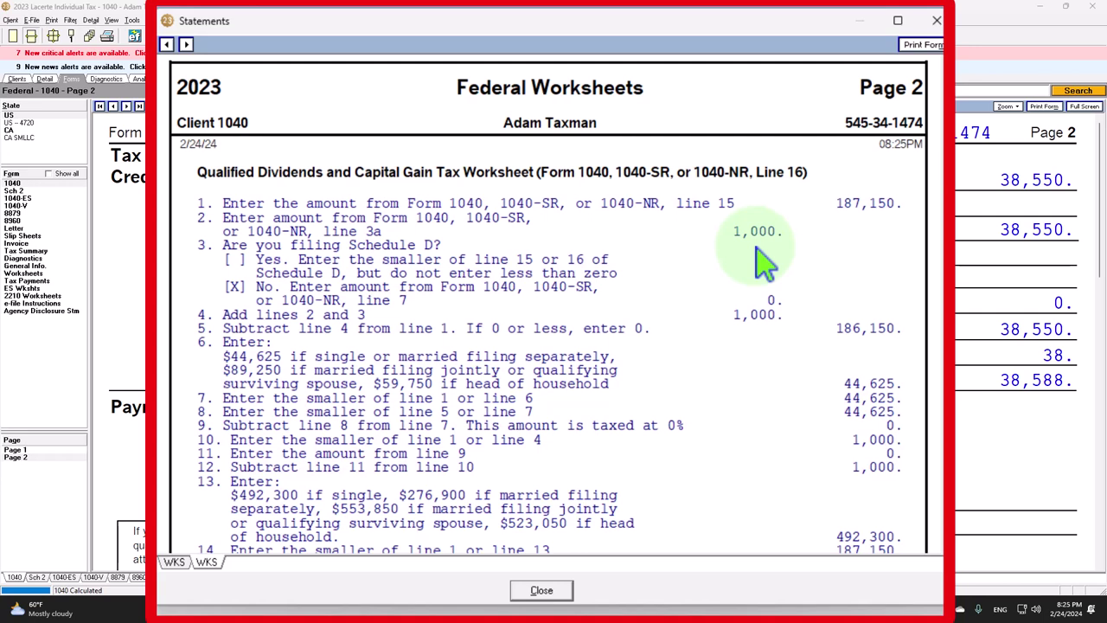
{"action": "key", "text": "Escape"}
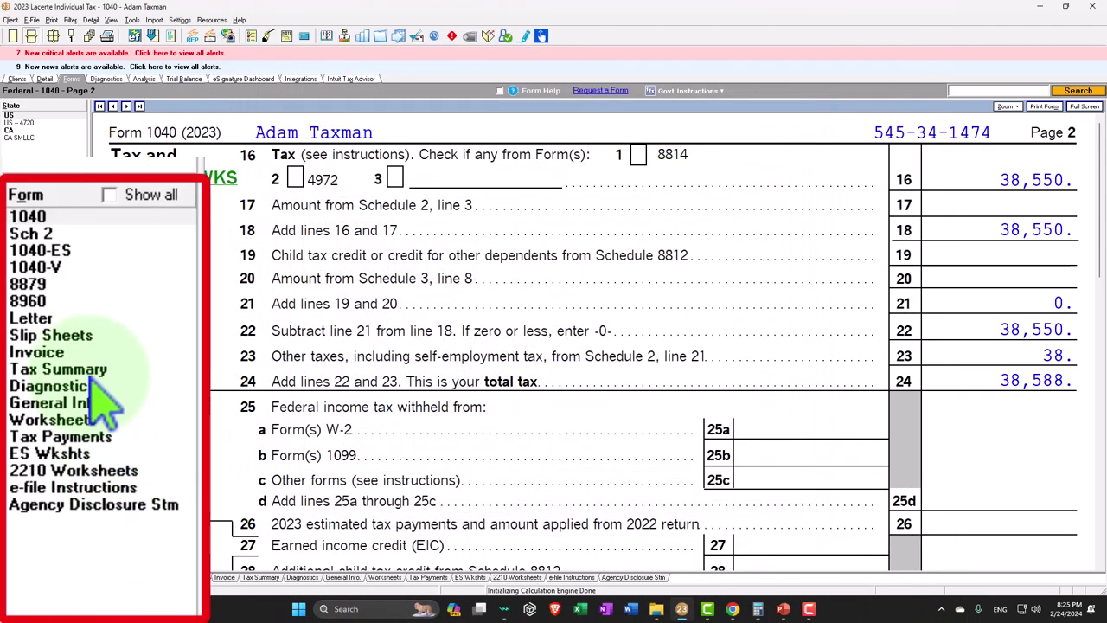
Open the single return's Tax Summary and check its 32.0% bracket and 20.6% effective rate
{"action": "left_click", "coordinate": [35, 232]}
{"action": "scroll", "coordinate": [465, 424], "scroll_direction": "down", "scroll_amount": 10}
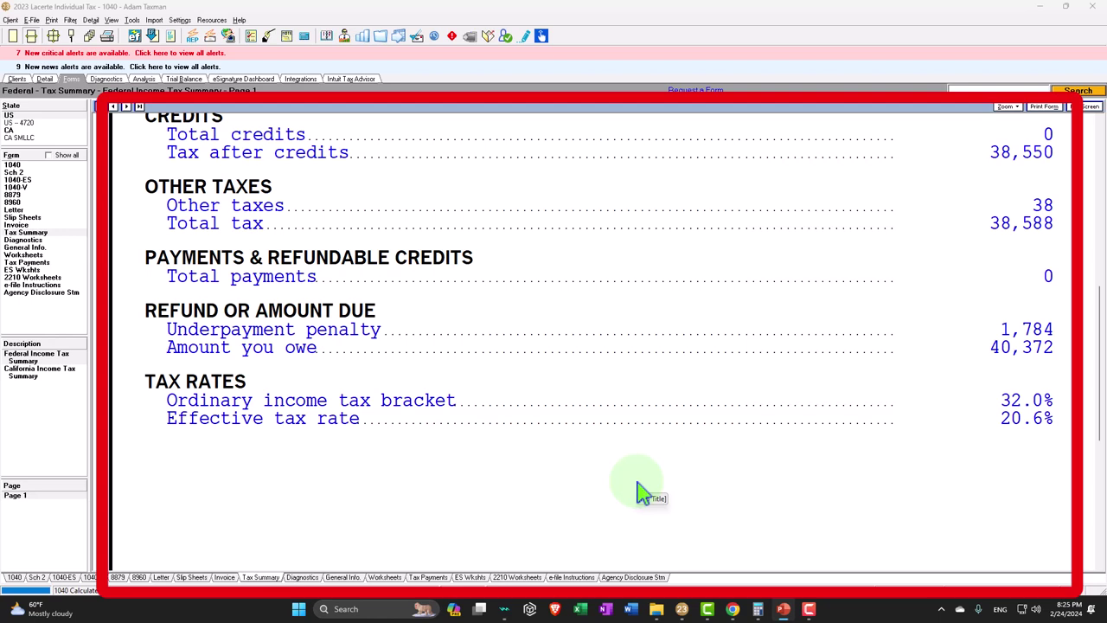
{"action": "scroll", "coordinate": [638, 491], "scroll_direction": "up", "scroll_amount": 1}
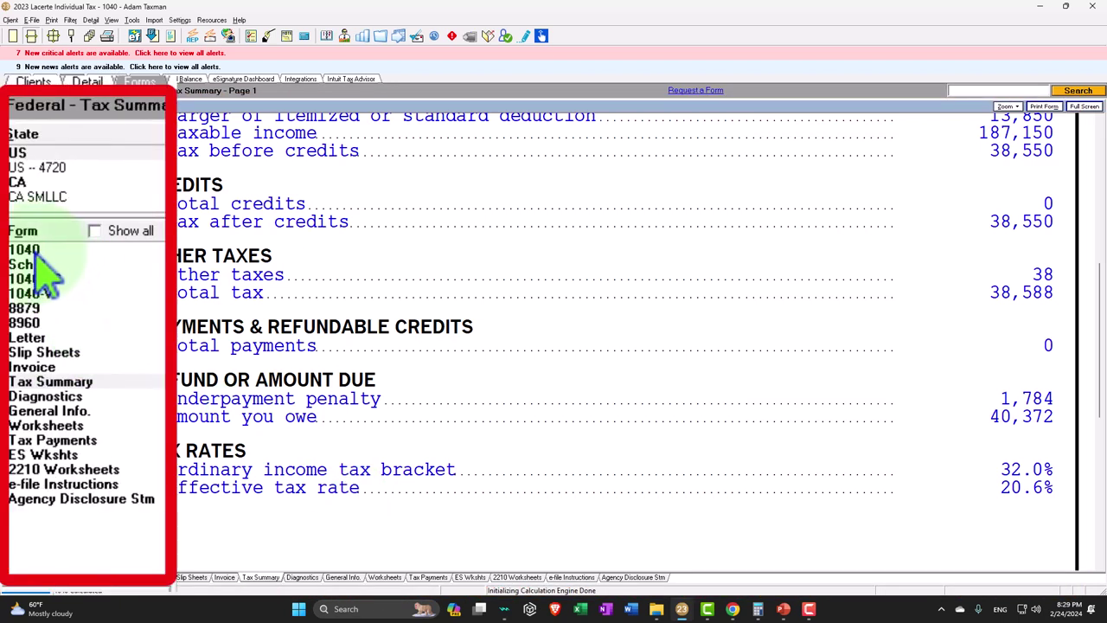
Review the single return's Form 1040 income lines: 200,000 wages and 1,000 qualified dividends, then exit full-screen
{"action": "left_click", "coordinate": [14, 184]}
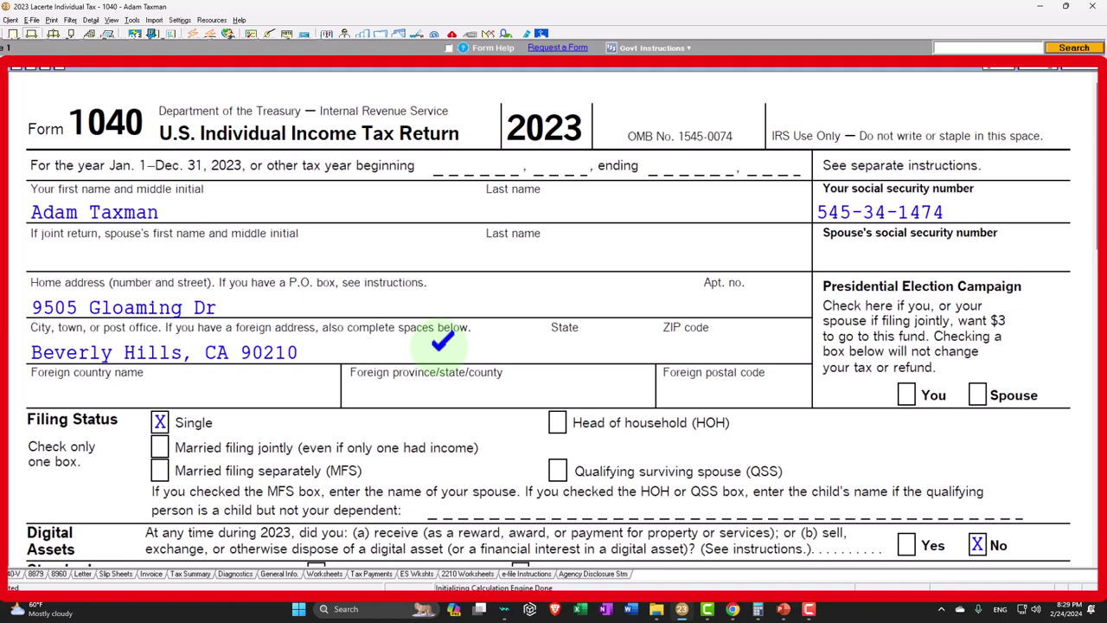
{"action": "scroll", "coordinate": [442, 341], "scroll_direction": "down", "scroll_amount": 10}
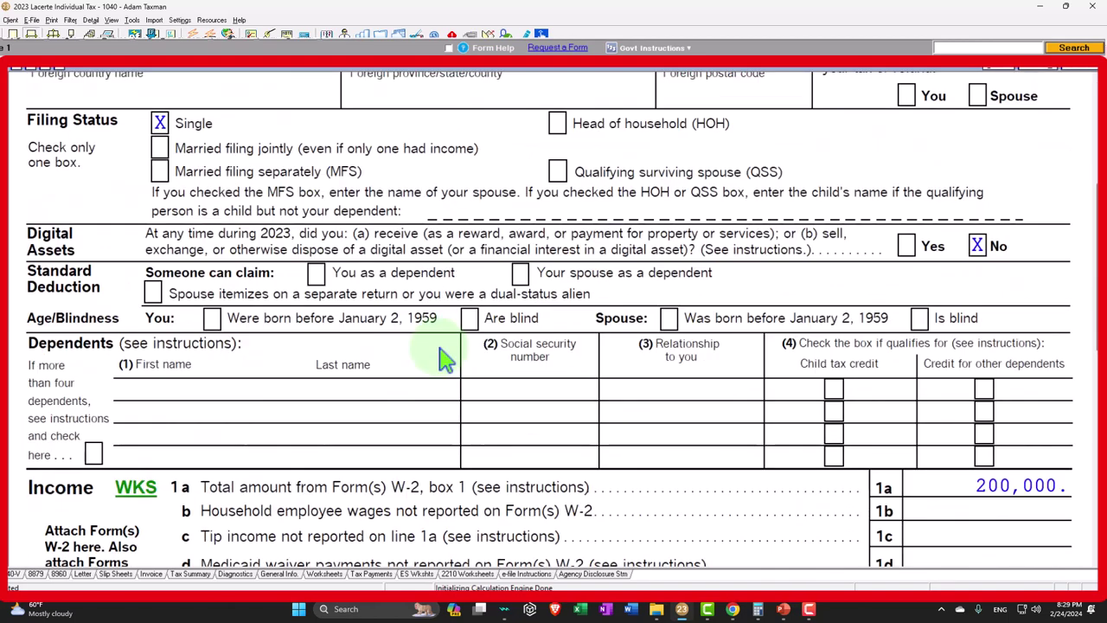
{"action": "scroll", "coordinate": [442, 354], "scroll_direction": "down", "scroll_amount": 3}
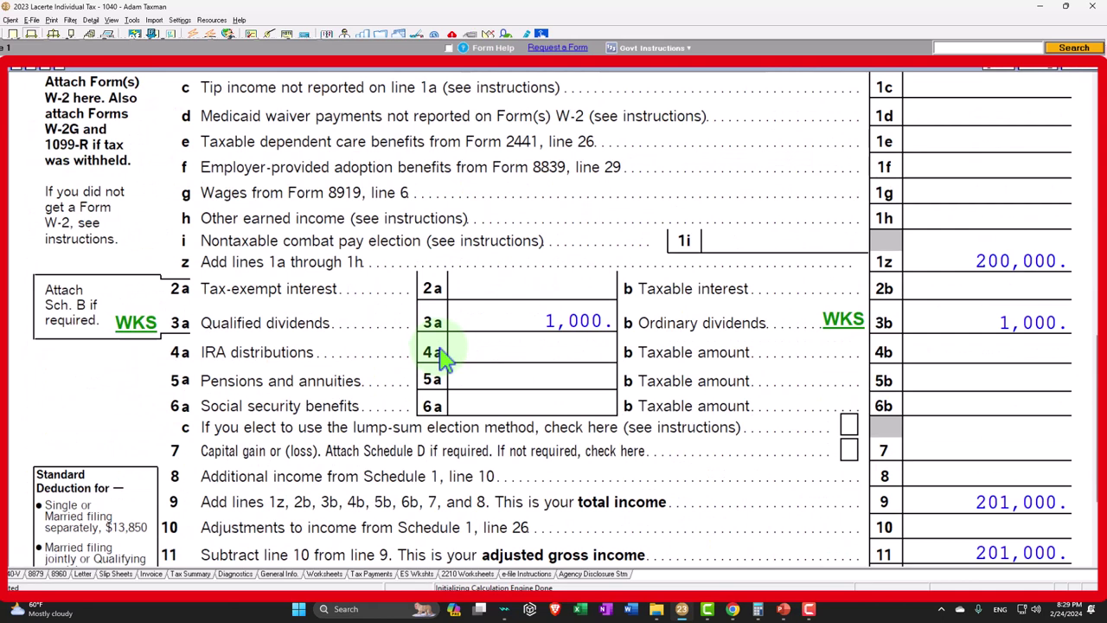
{"action": "scroll", "coordinate": [441, 355], "scroll_direction": "up", "scroll_amount": 3}
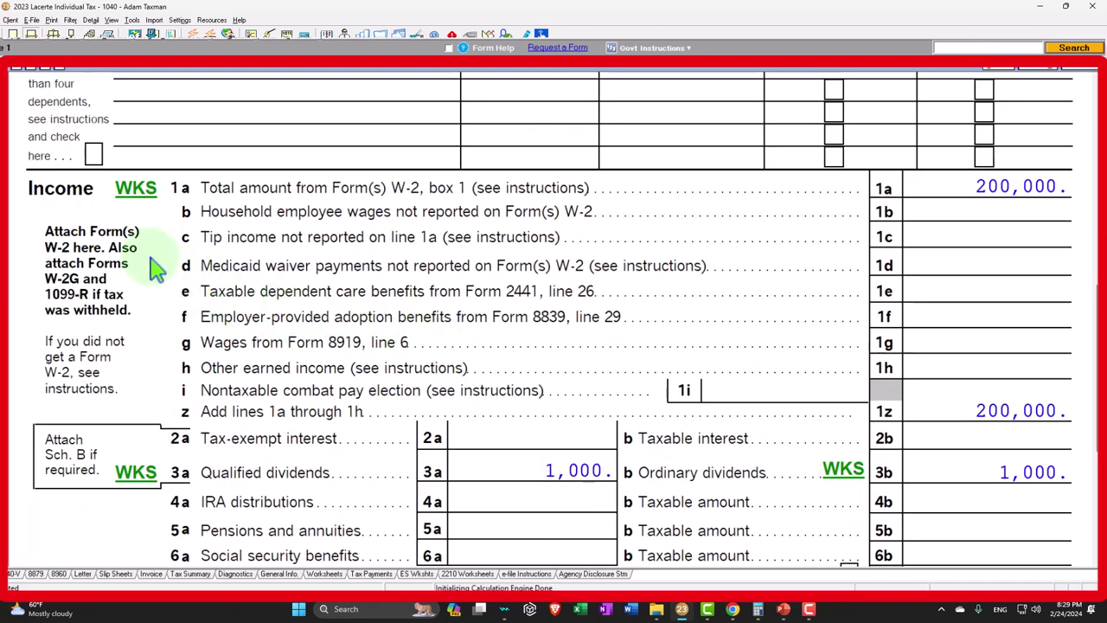
{"action": "key", "text": "Escape"}
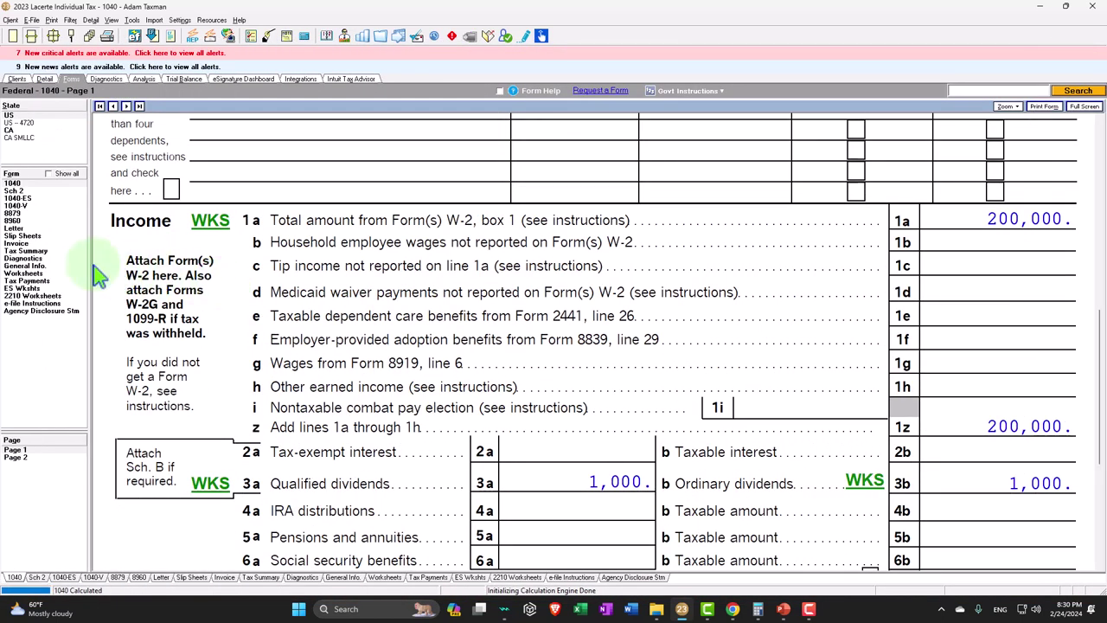
Show the Tax Summary's tax rates: 201,000 AGI, 38,588 total tax, 20.6% effective rate
{"action": "left_click", "coordinate": [26, 250]}
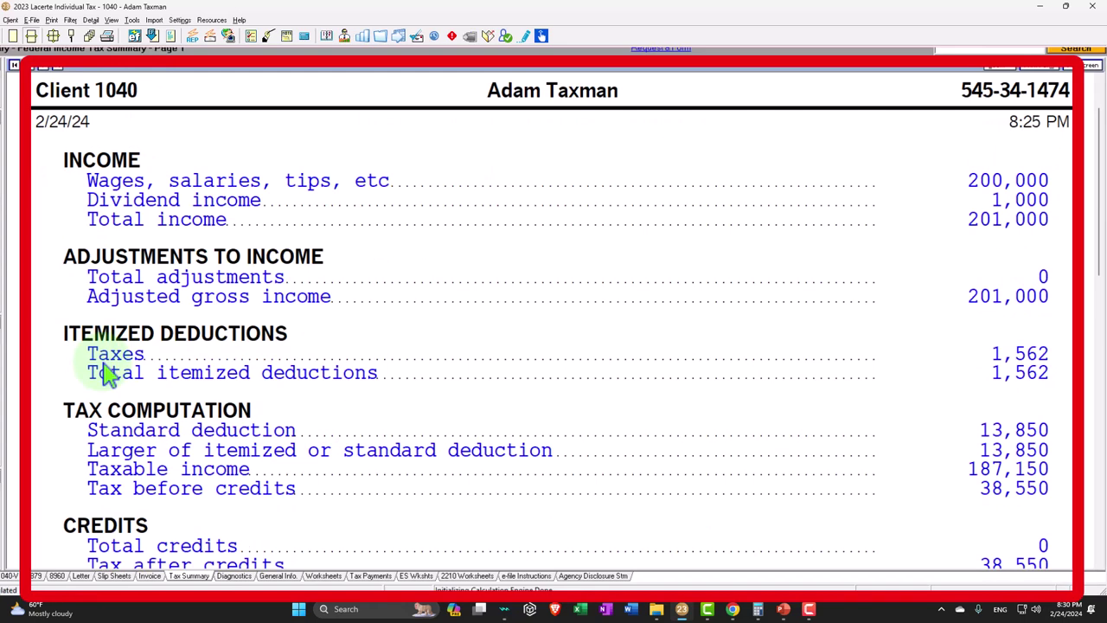
{"action": "scroll", "coordinate": [104, 372], "scroll_direction": "down", "scroll_amount": 7}
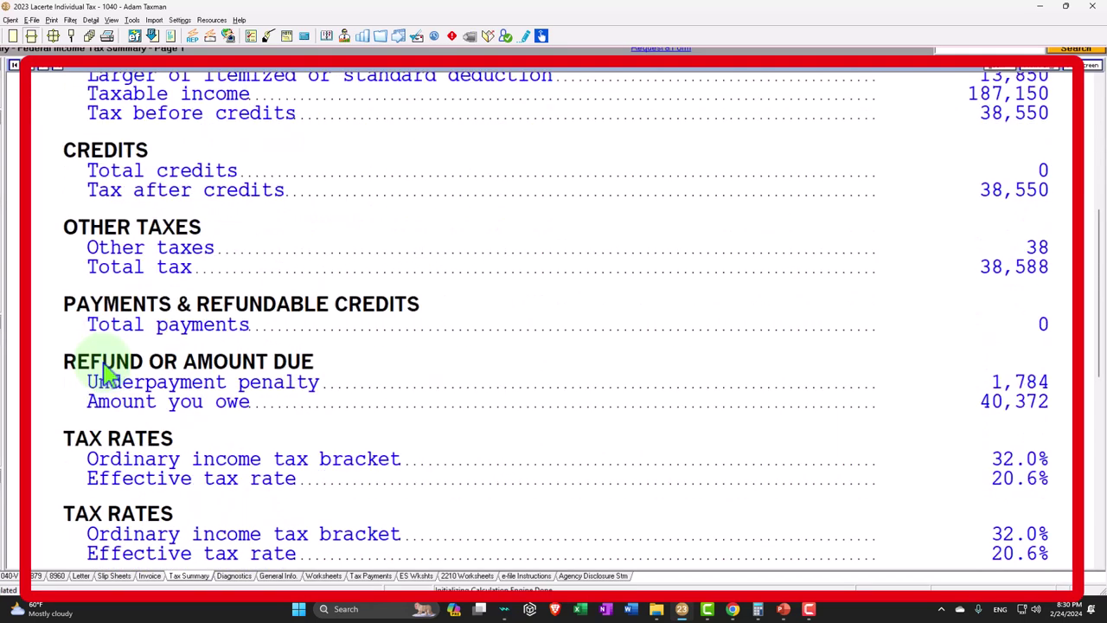